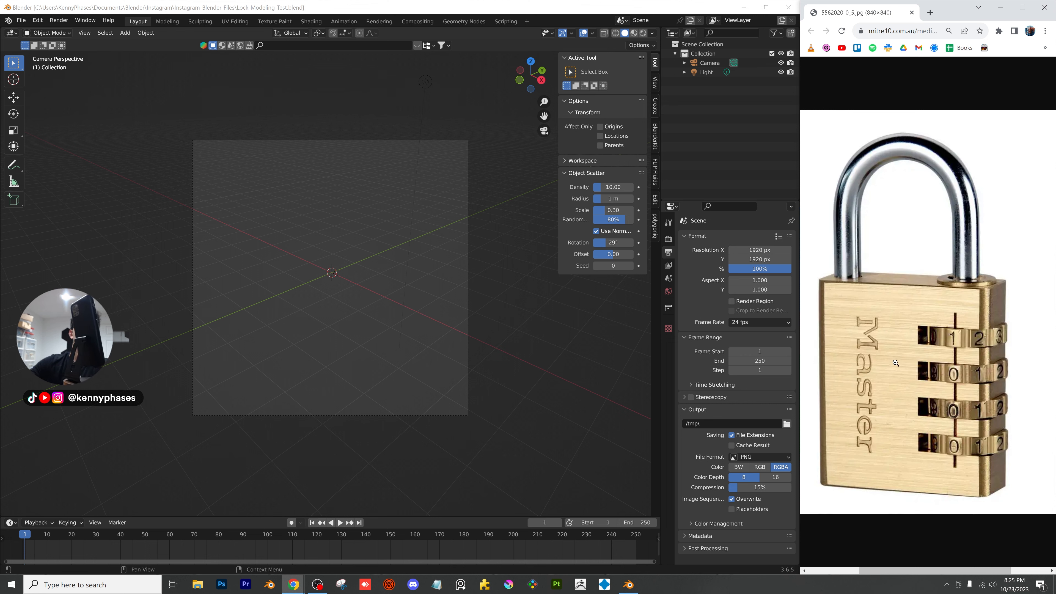
Delete the camera and the light so the scene is empty, and save the file
click(363, 330)
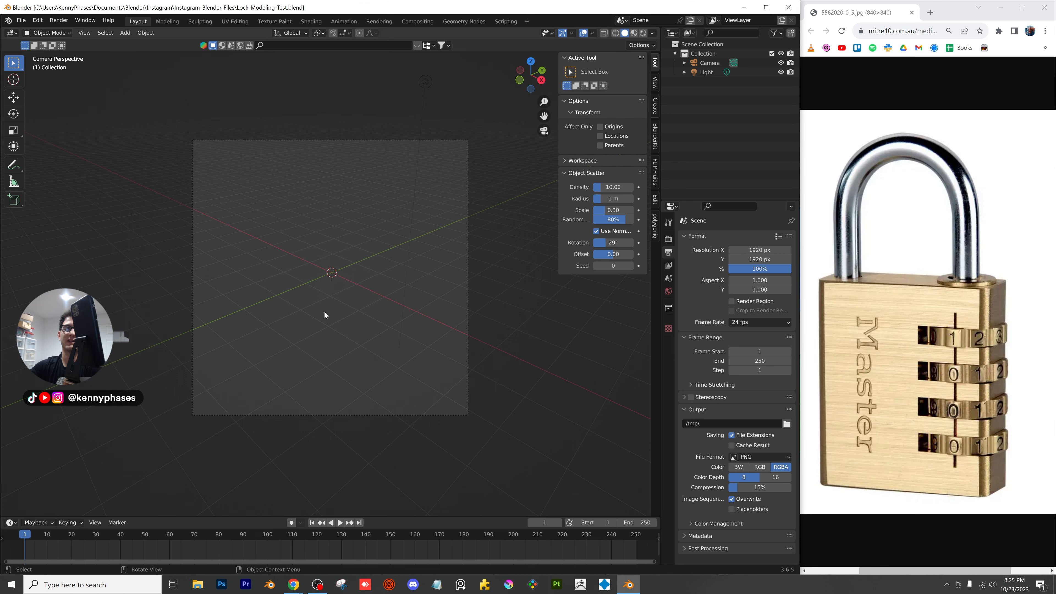
middle_drag(325, 315, 456, 142)
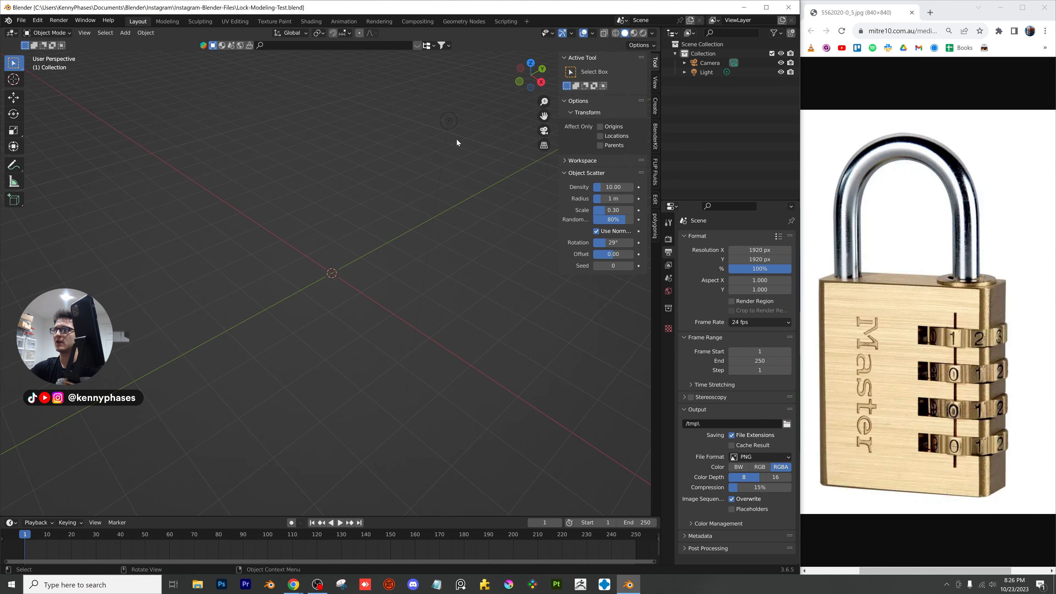
click(450, 121)
key(x)
click(450, 120)
key(a)
key(x)
click(364, 284)
middle_drag(364, 284, 332, 305)
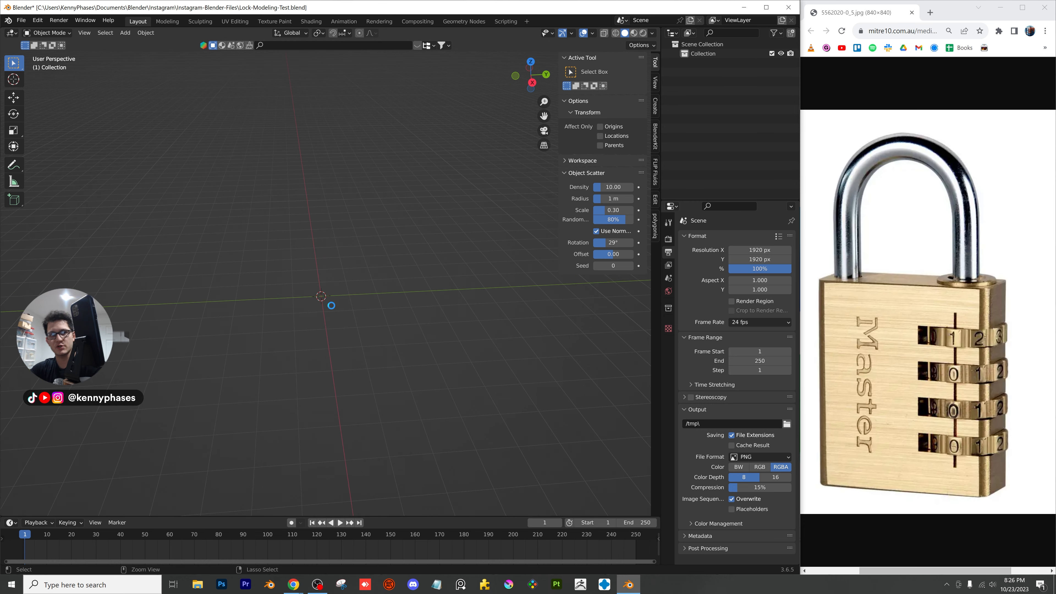
key(ctrl+s)
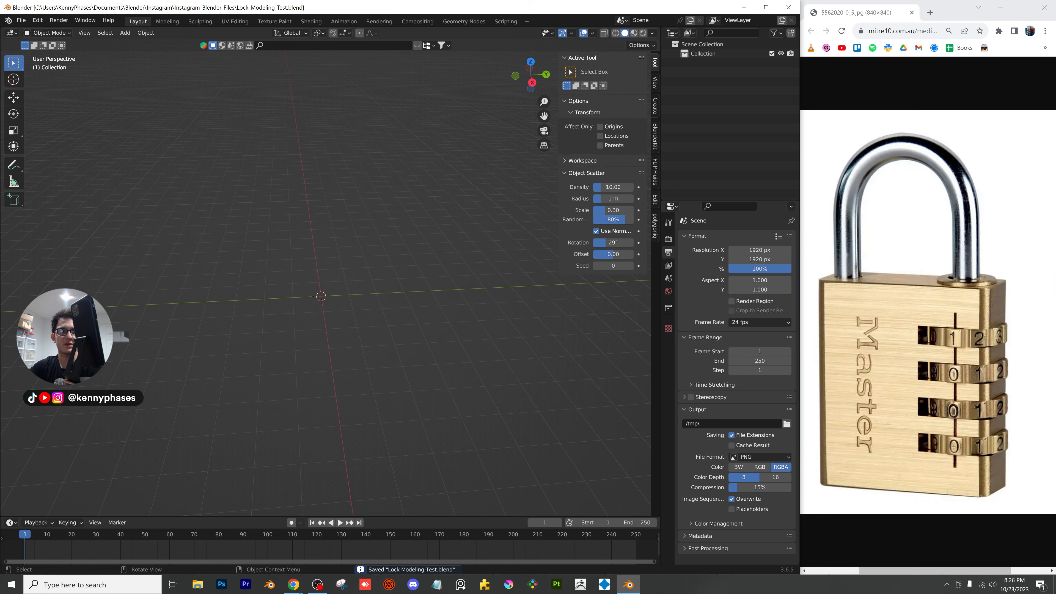
click(300, 245)
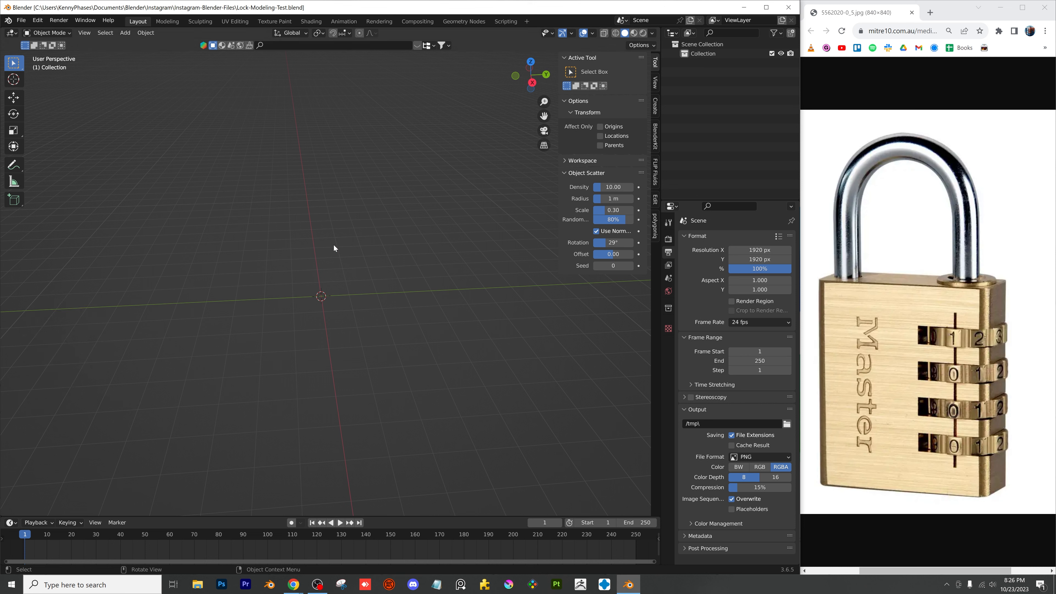
Add a cube mesh and stretch it along Z to a height of about 3.54 m
key(shift+a)
mouse_move(139, 43)
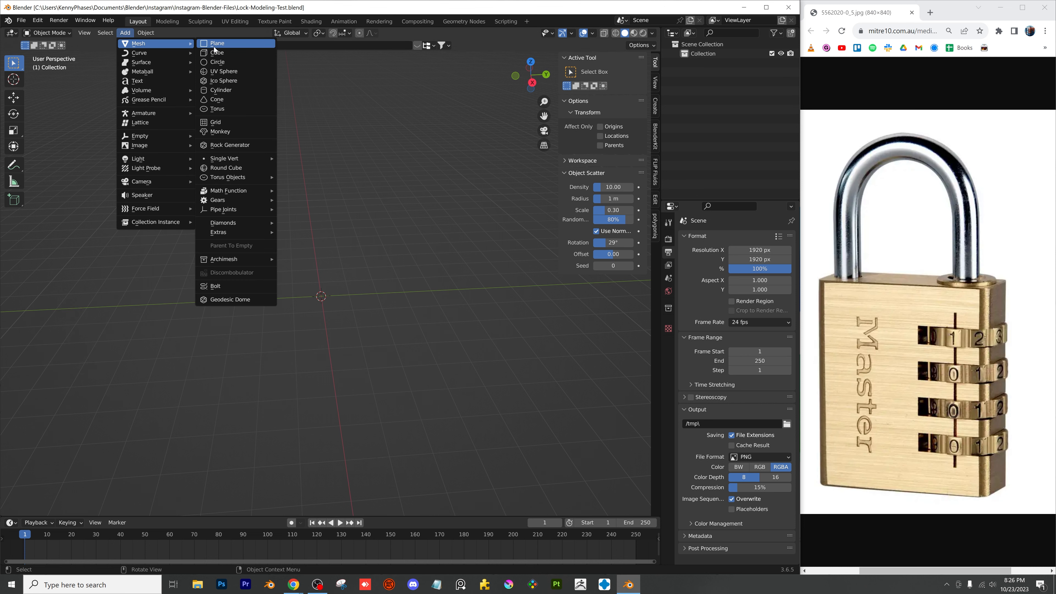
click(223, 54)
key(s)
key(z)
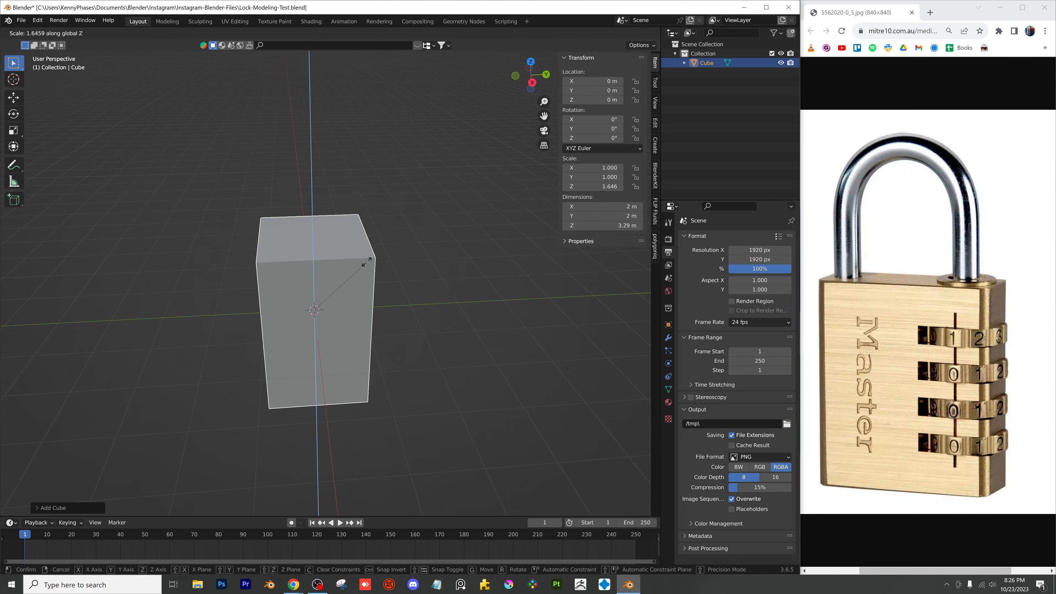
click(377, 279)
middle_drag(377, 279, 442, 261)
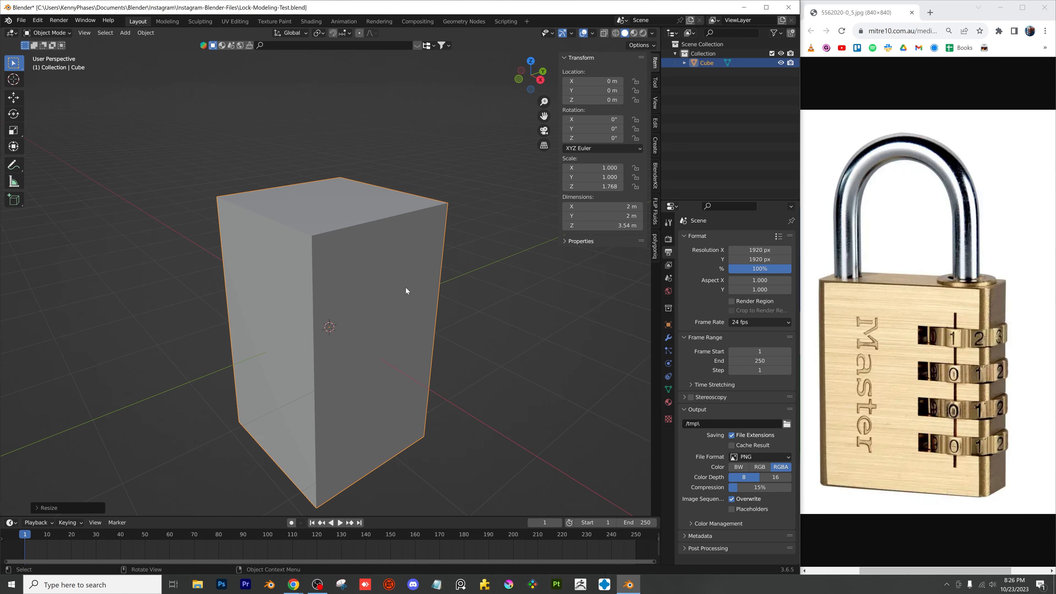
Thin the block along X and scale it down uniformly, to about 0.34 m in X and 0.89 m in Y
key(s)
key(x)
click(382, 311)
key(s)
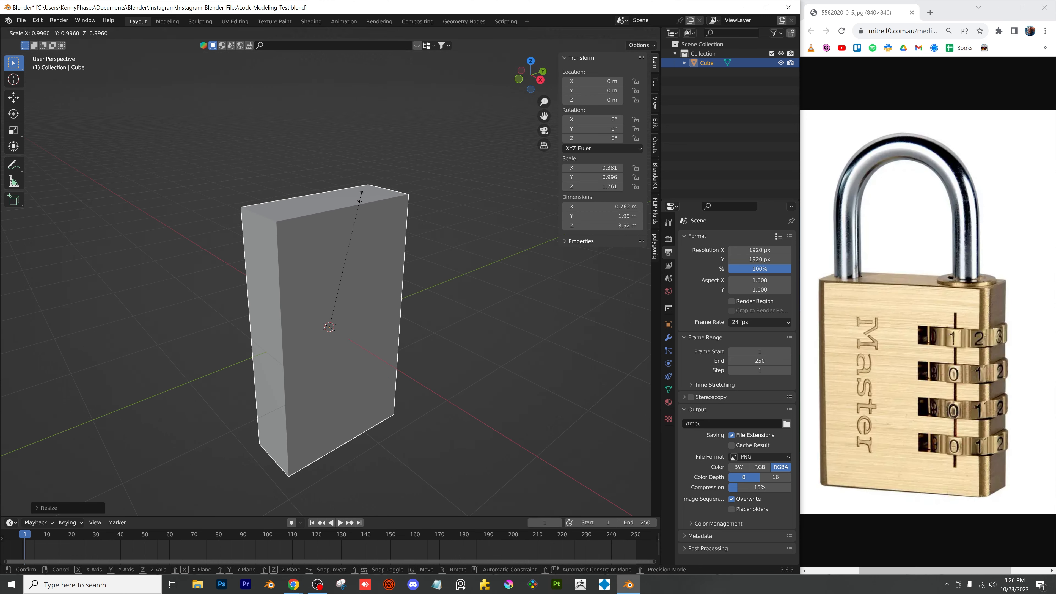
click(346, 272)
Scale the block along Z to a height of about 1.14 m, matching the reference lock body's proportions
scroll(332, 295, up, 2)
middle_drag(332, 295, 350, 267)
key(s)
key(z)
click(333, 287)
scroll(347, 233, up, 2)
scroll(349, 267, up, 2)
middle_drag(365, 177, 385, 208)
key(s)
key(z)
click(383, 210)
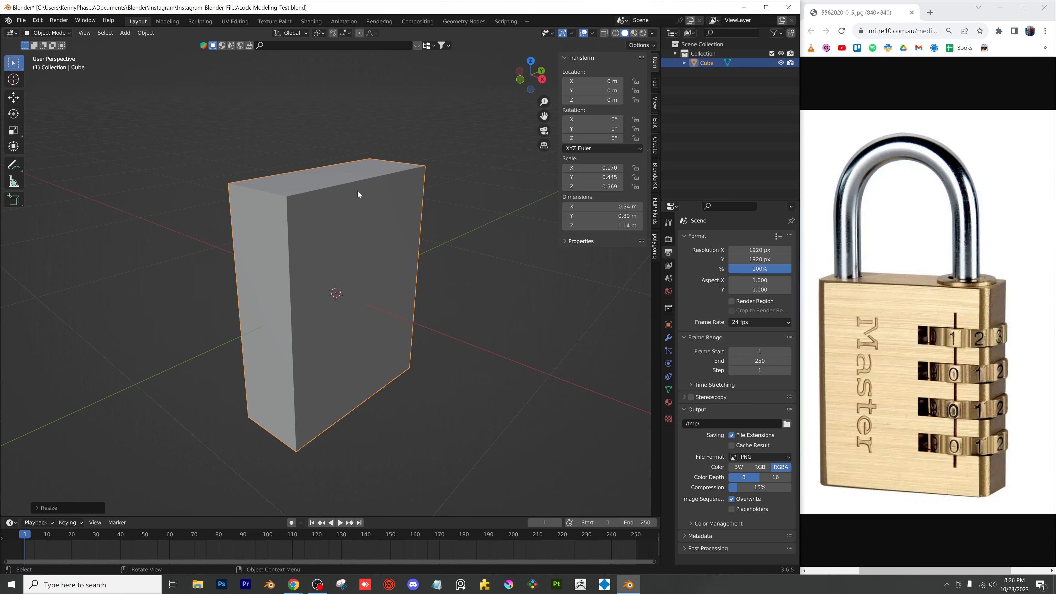
Apply the scale transform of the lock body block
middle_drag(328, 255, 291, 250)
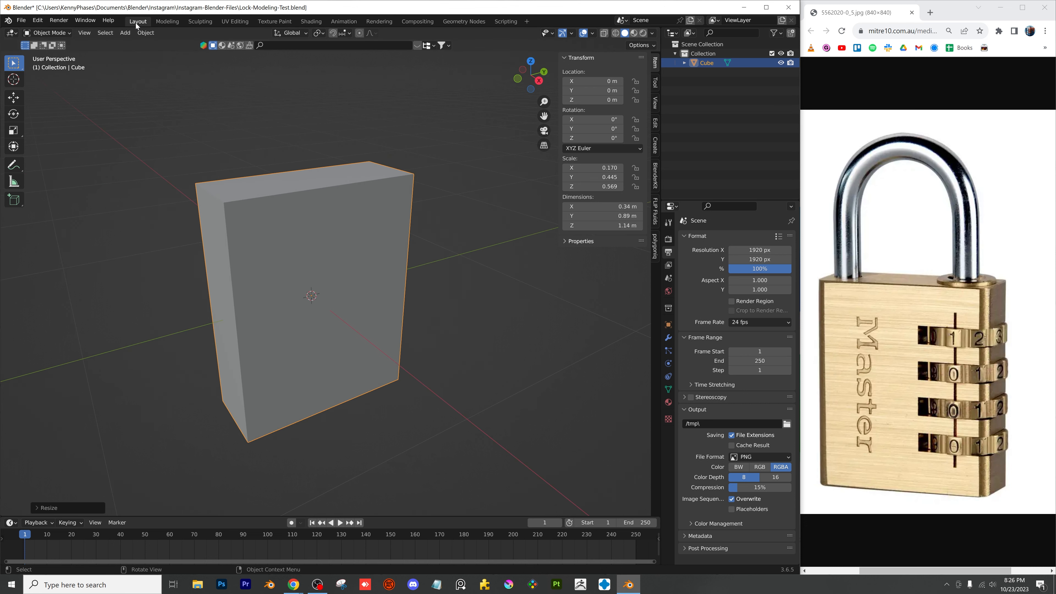
click(145, 33)
mouse_move(175, 81)
click(294, 100)
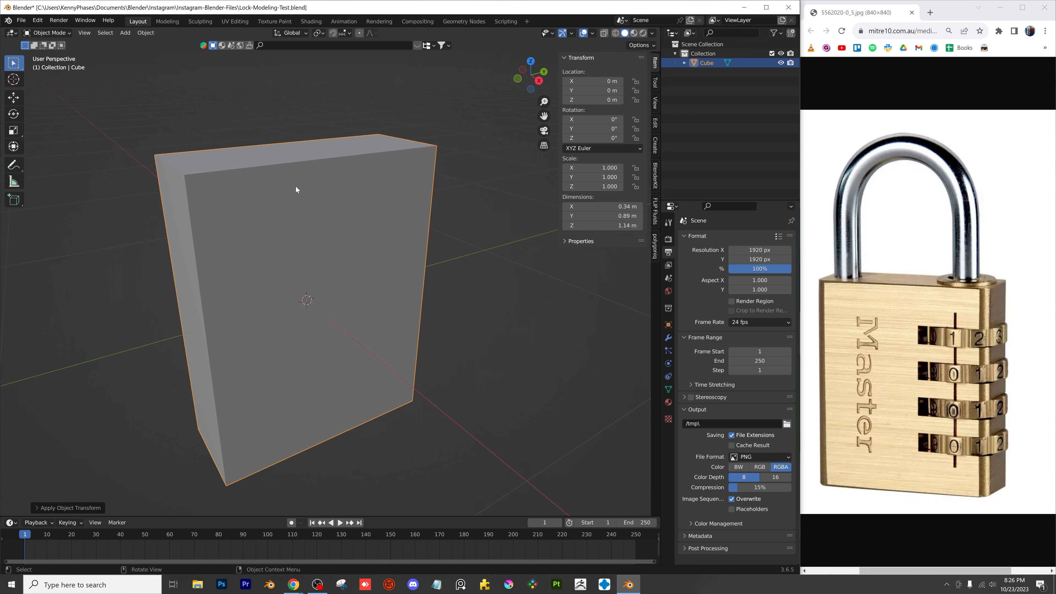
Select the block's four vertical edges with X-ray on and bevel them about 0.057 m wide with 7 segments
key(Tab)
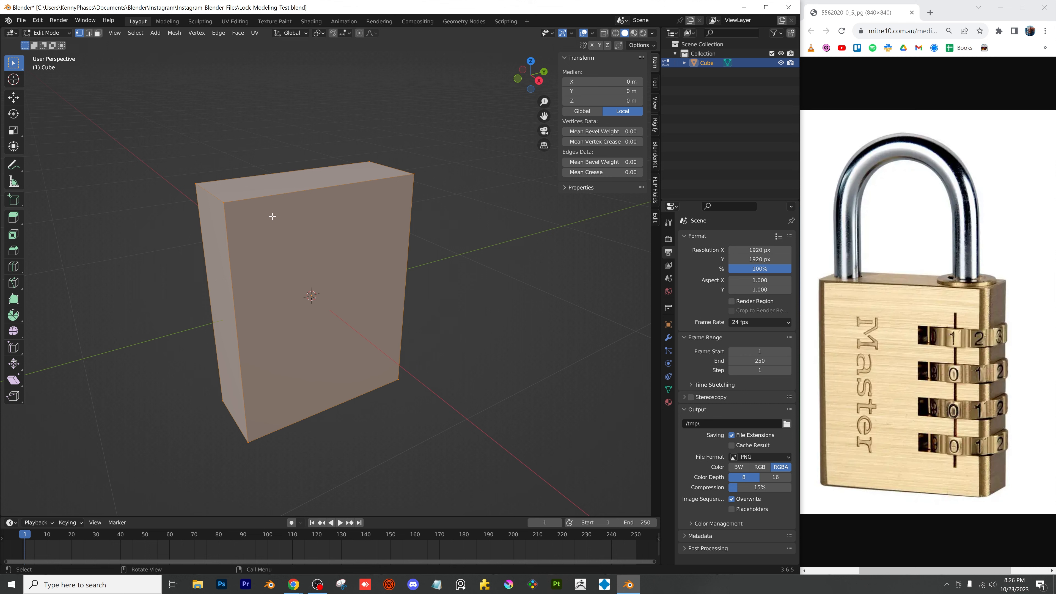
scroll(270, 177, up, 2)
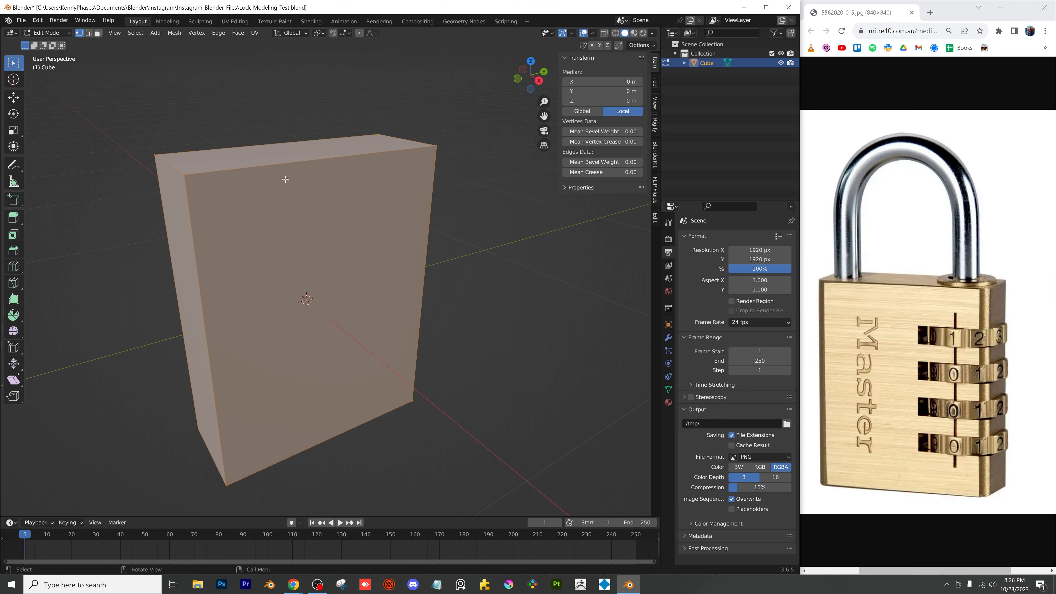
shift+middle_drag(286, 179, 291, 211)
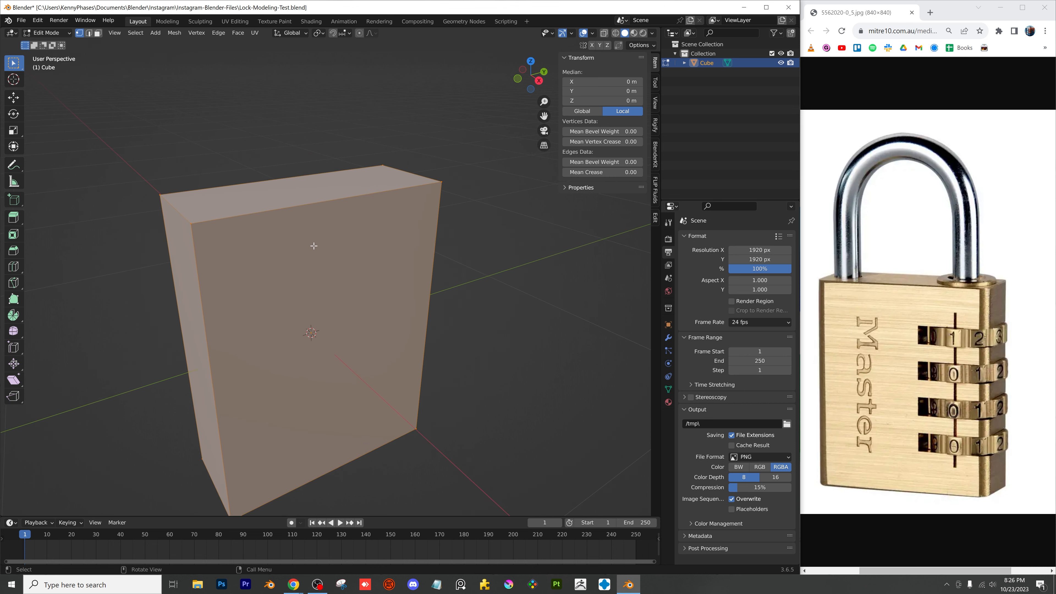
middle_drag(355, 276, 306, 275)
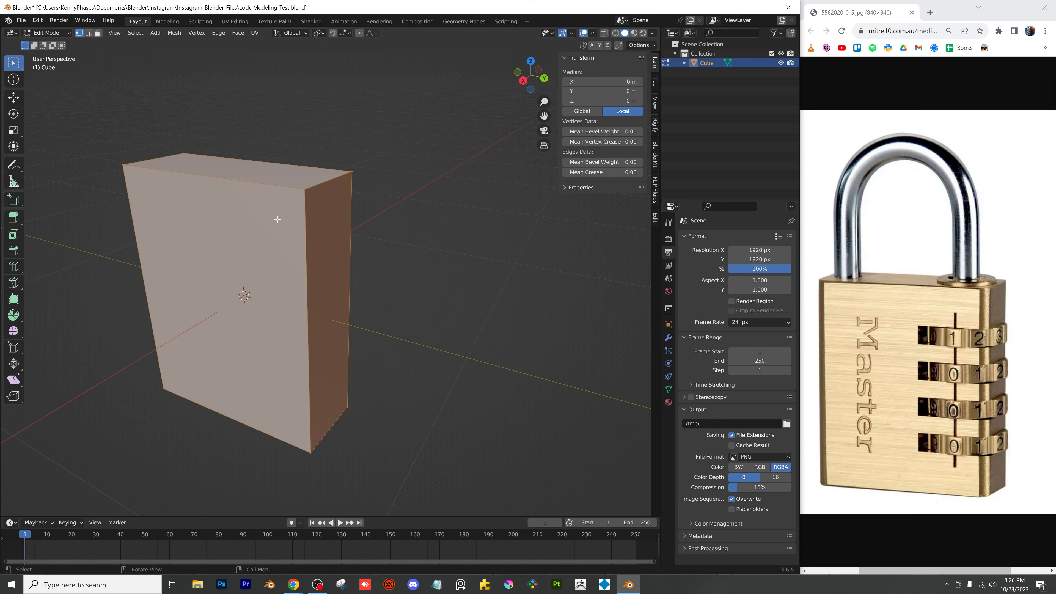
scroll(301, 224, up, 2)
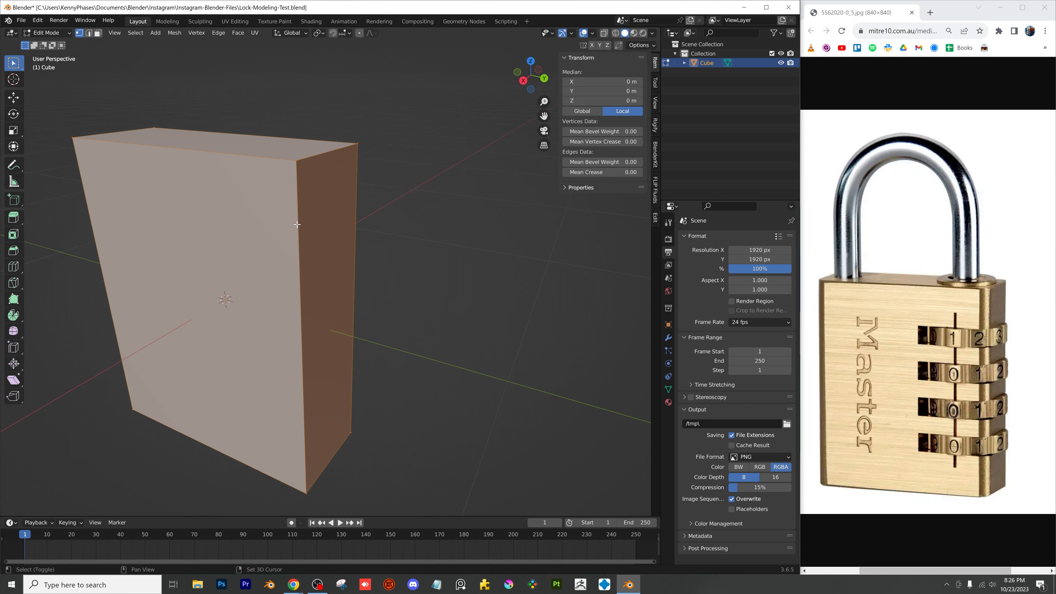
key(alt+a)
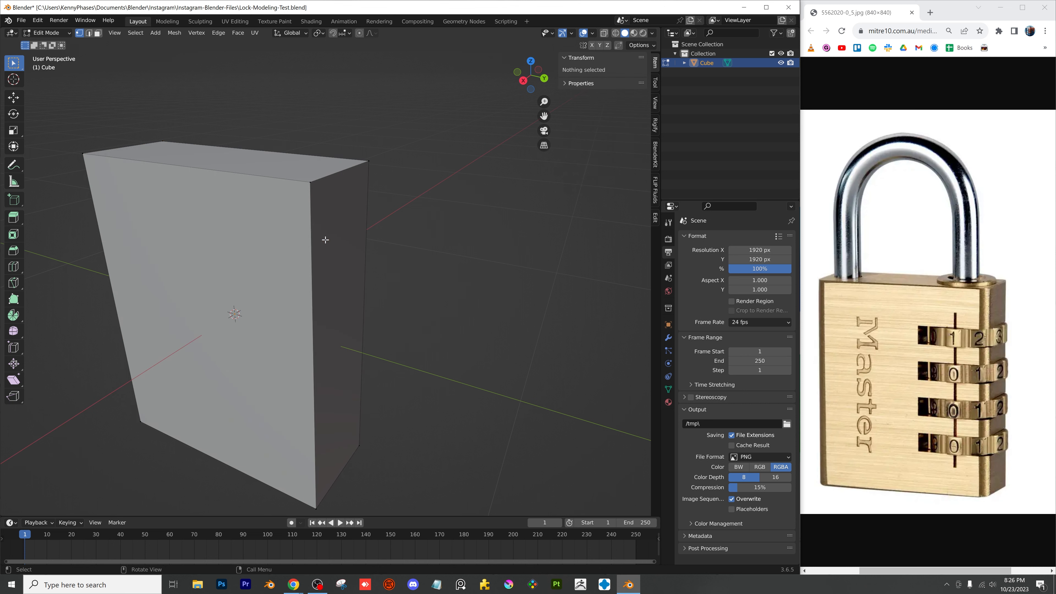
click(606, 34)
click(523, 80)
scroll(404, 247, down, 1)
drag(430, 239, 165, 288)
middle_drag(284, 279, 344, 258)
key(ctrl+b)
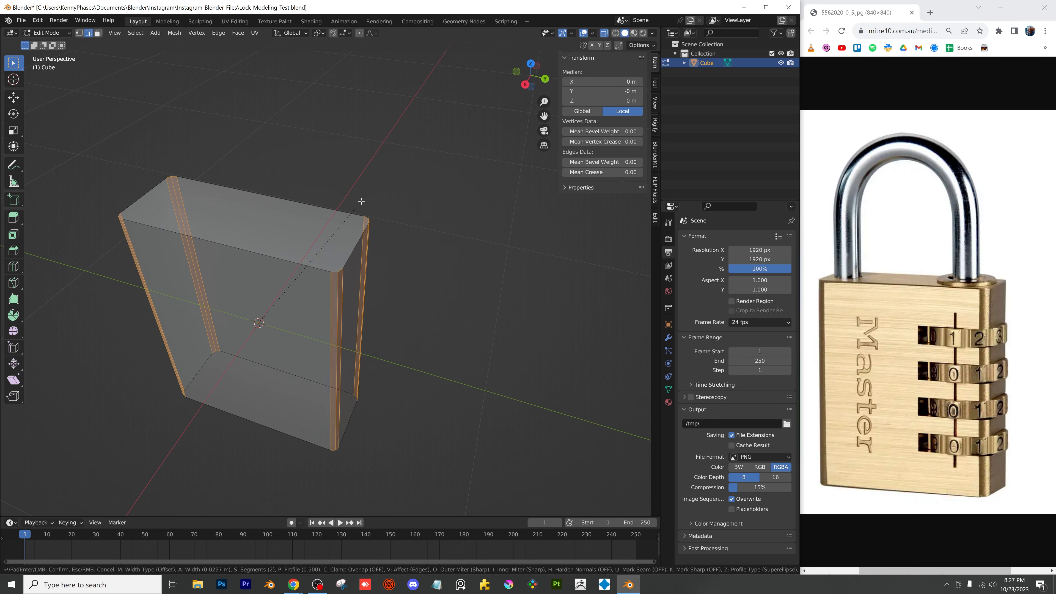
scroll(336, 197, up, 3)
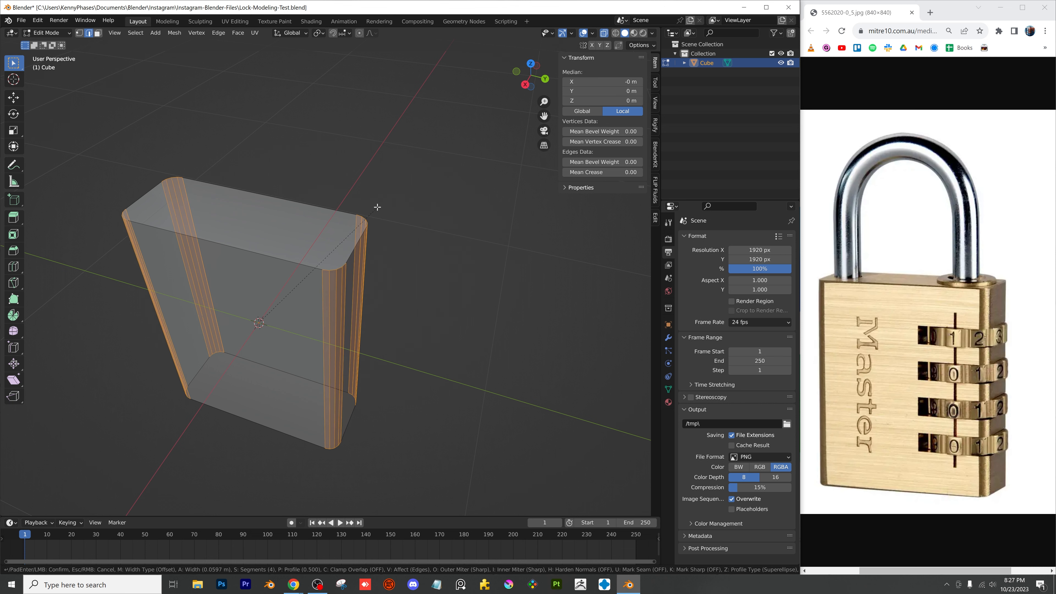
scroll(377, 207, up, 3)
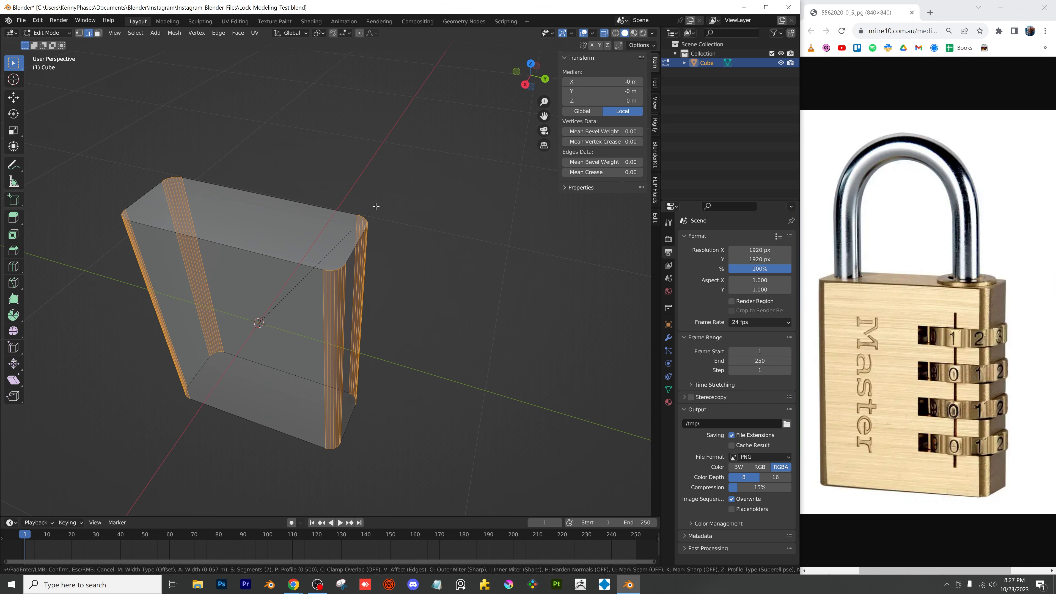
click(376, 207)
Try a 7-segment bevel of about 0.03 m on the long straight edges of the block's top and bottom, and undo it
middle_drag(281, 206, 327, 202)
drag(312, 180, 287, 456)
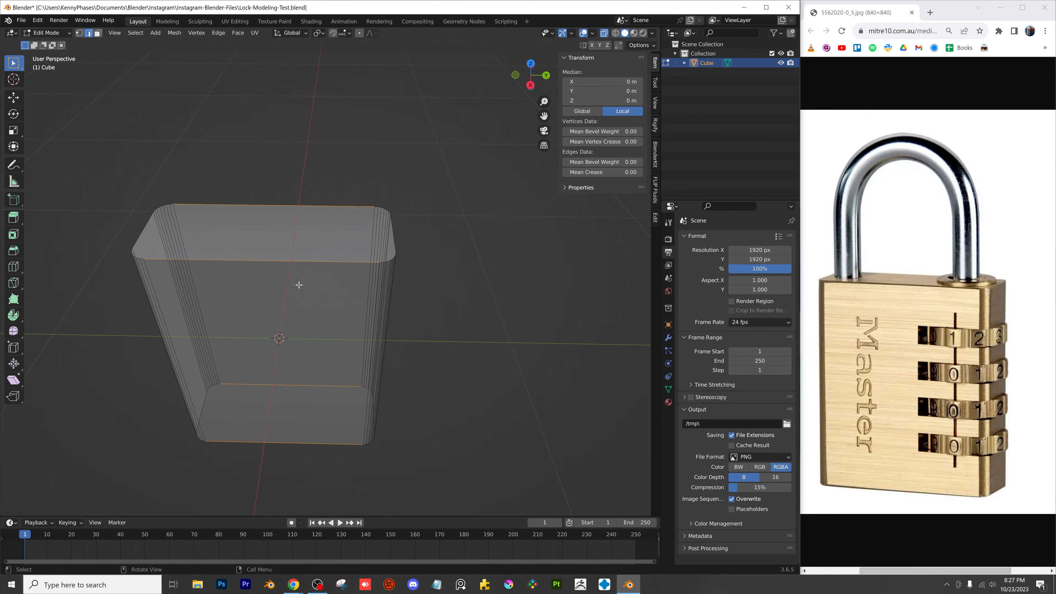
key(ctrl+b)
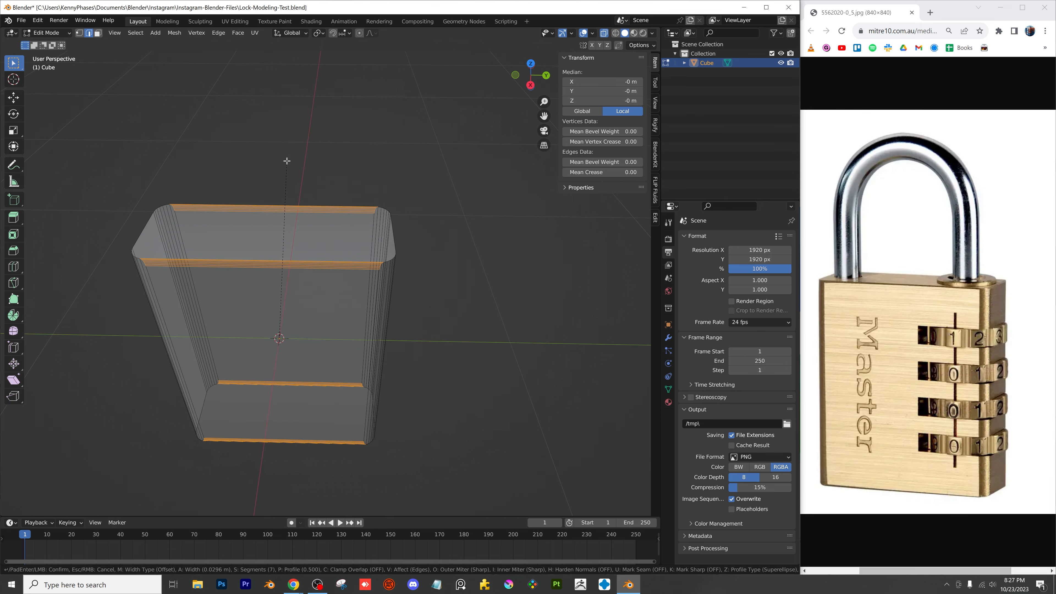
click(288, 163)
key(ctrl+z)
Select the complete top and bottom edge outlines of the block and bevel them about 0.02 m wide with 7 segments
middle_drag(271, 236, 269, 224)
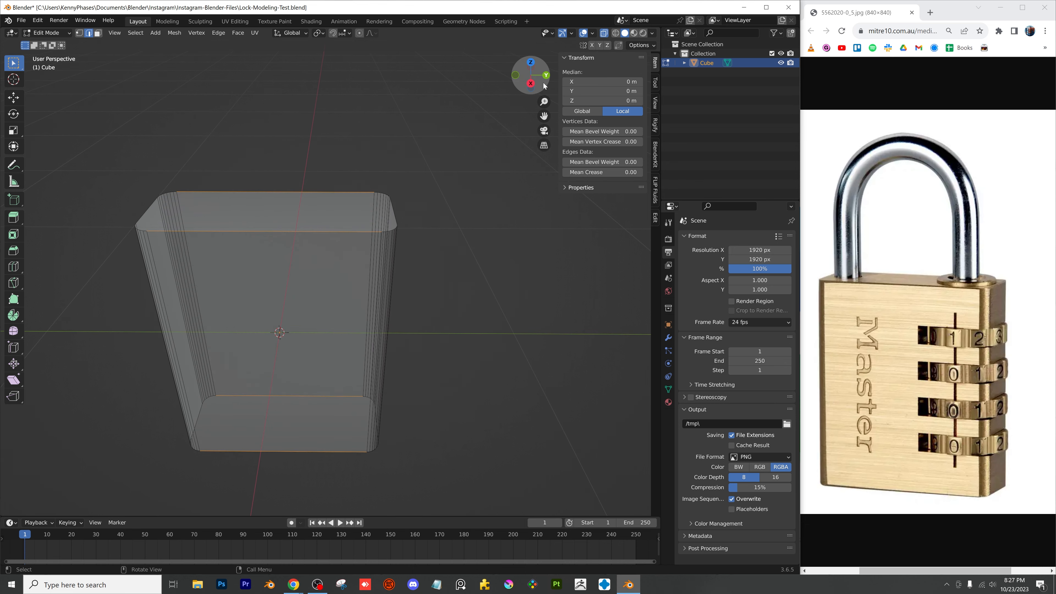
click(531, 84)
drag(453, 106, 127, 206)
drag(436, 442, 162, 372)
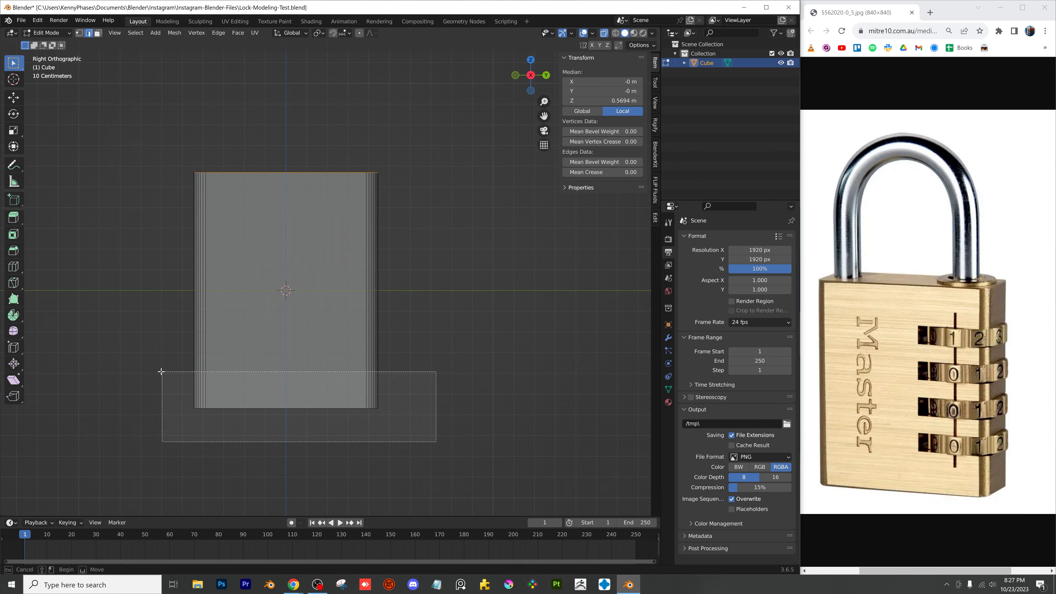
middle_drag(162, 372, 393, 136)
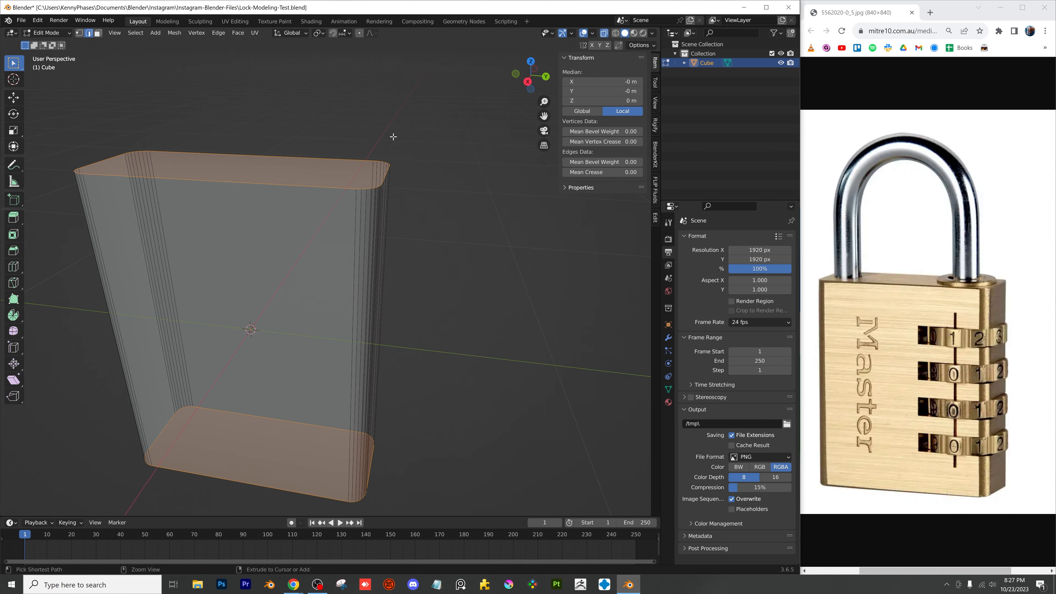
key(ctrl+b)
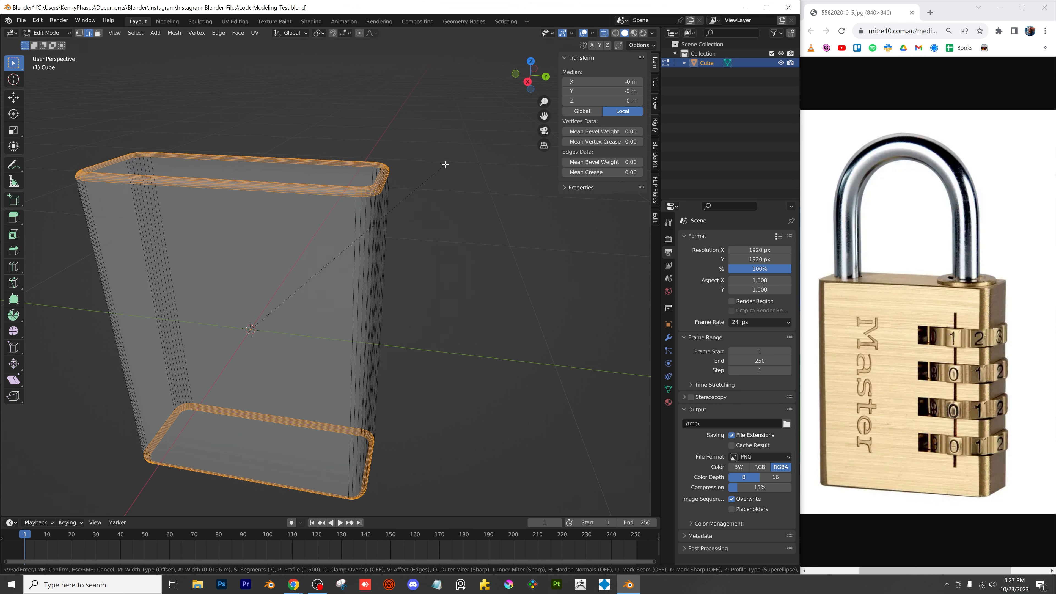
click(446, 165)
Return to Object Mode, apply Shade Smooth to the lock body, and save the file
key(Tab)
mouse_move(411, 244)
middle_down()
mouse_move(400, 251)
mouse_move(439, 271)
mouse_move(420, 256)
middle_up()
right_click(339, 240)
click(329, 239)
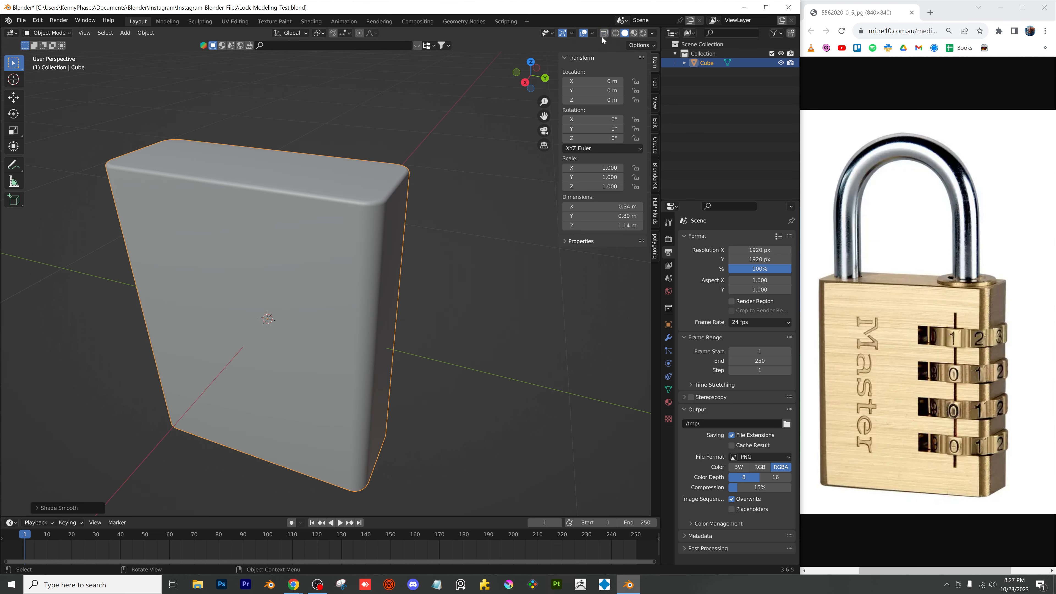
scroll(479, 236, down, 2)
key(ctrl+s)
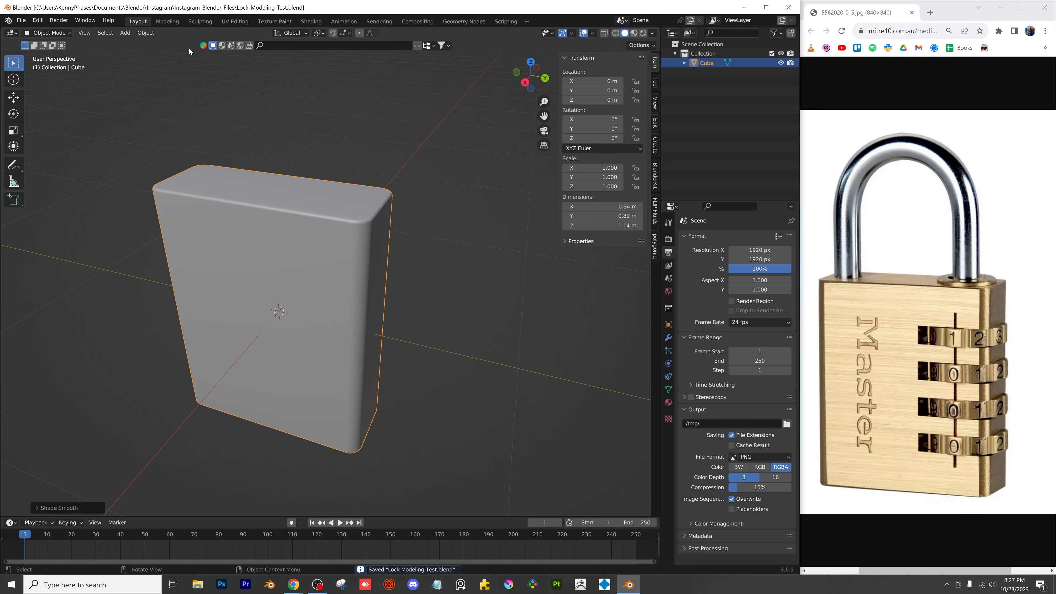
Add a cylinder, scale it down to about 0.61 m, and raise it along Z to about 0.586 m
click(125, 33)
mouse_move(163, 45)
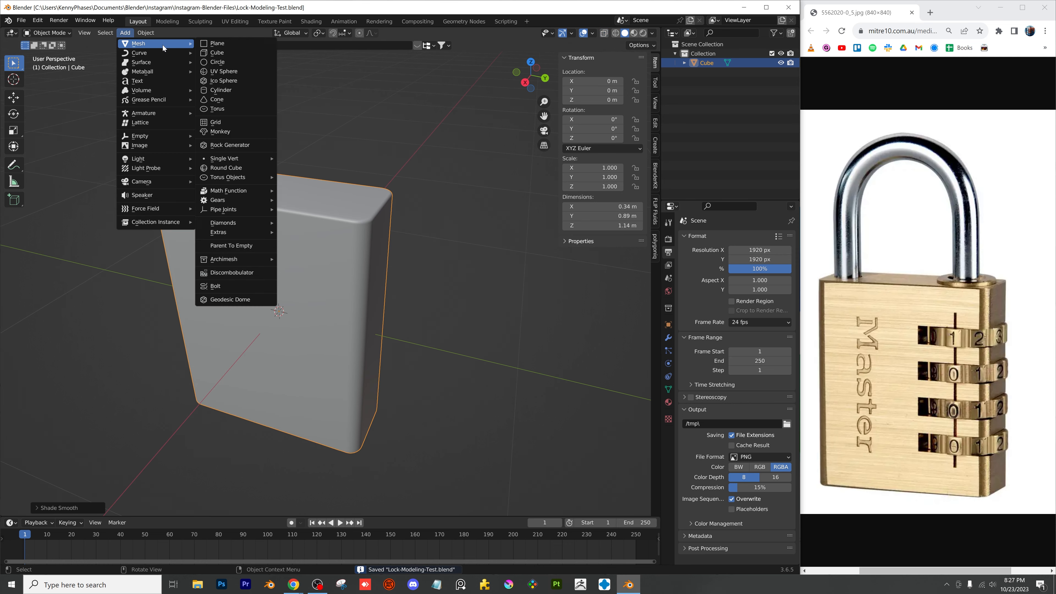
click(231, 90)
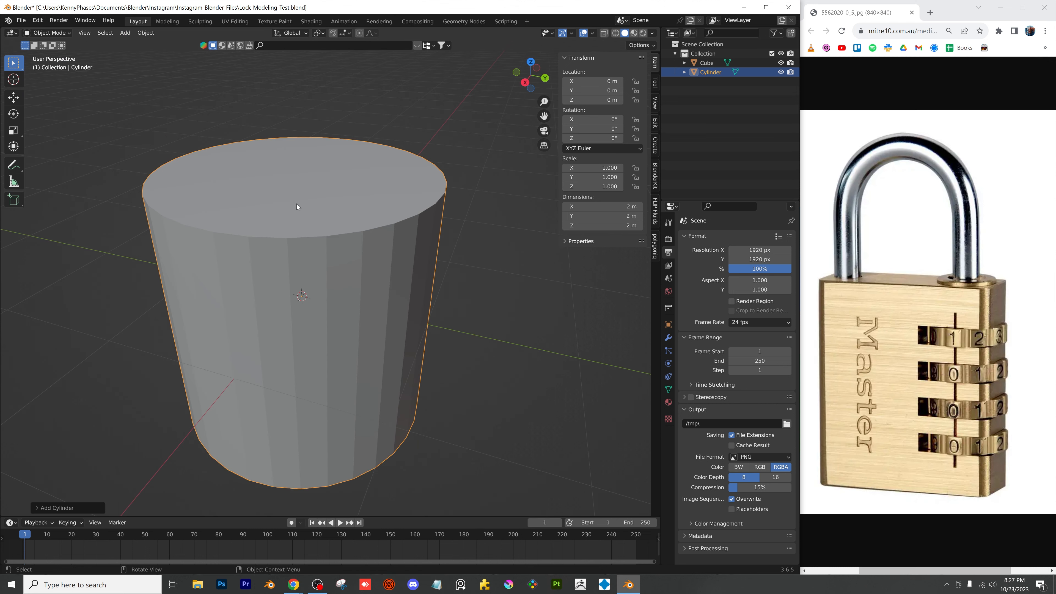
key(s)
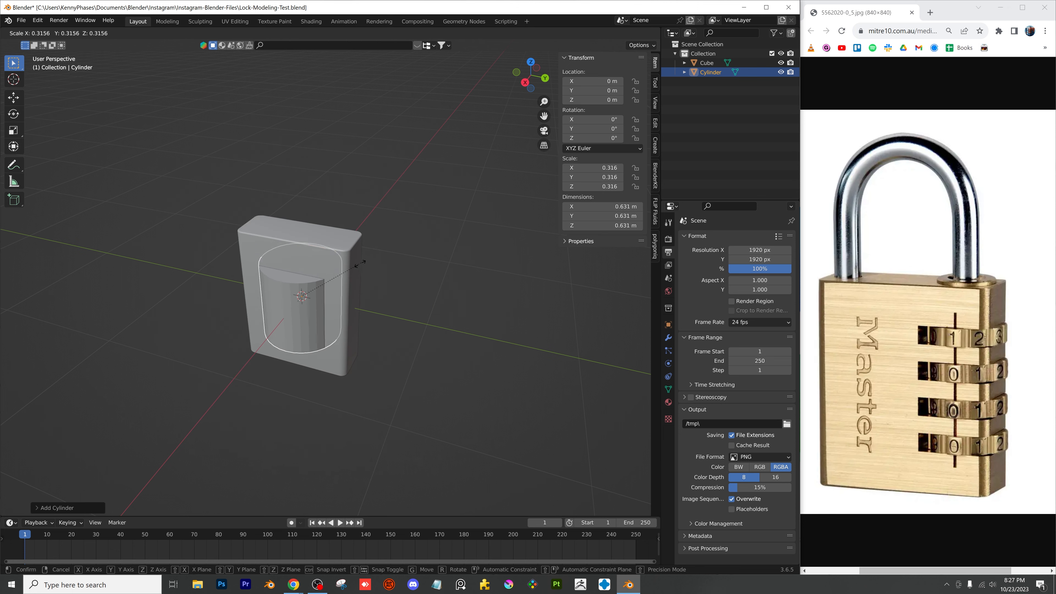
click(352, 261)
key(g)
key(z)
click(373, 196)
Shrink the cylinder to about 0.134 m and move it along Y to about 0.317 m, near one end of the lock body's top
scroll(374, 196, up, 2)
click(522, 79)
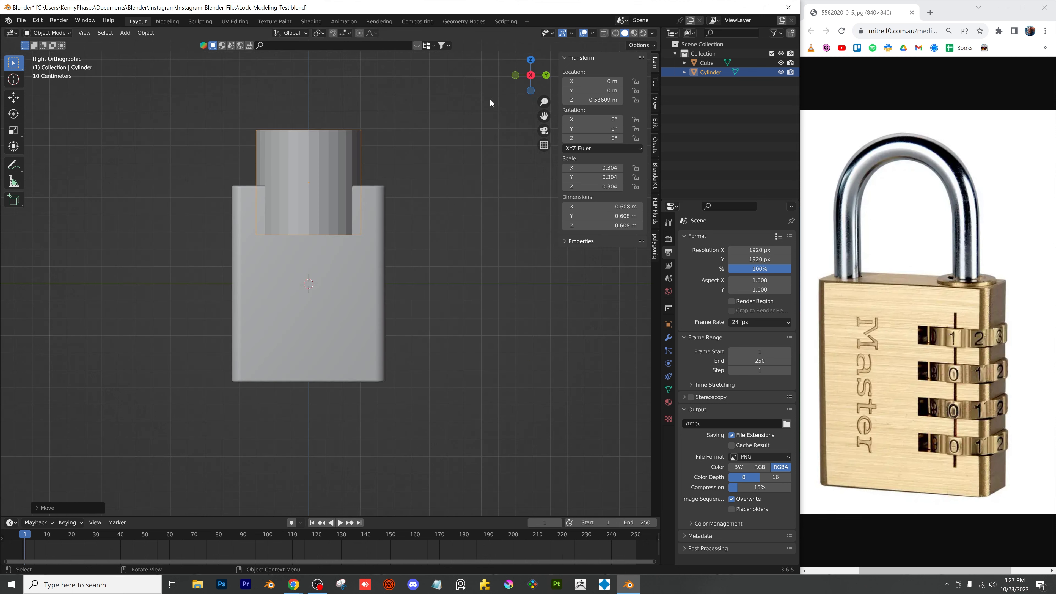
key(s)
click(338, 175)
key(g)
key(y)
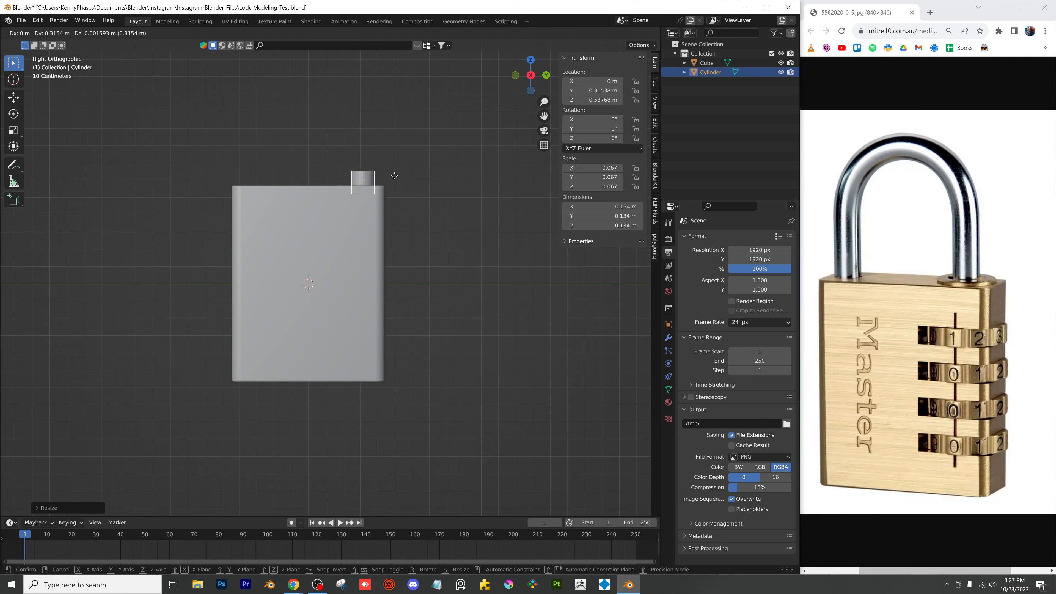
click(394, 175)
click(531, 60)
scroll(418, 250, up, 3)
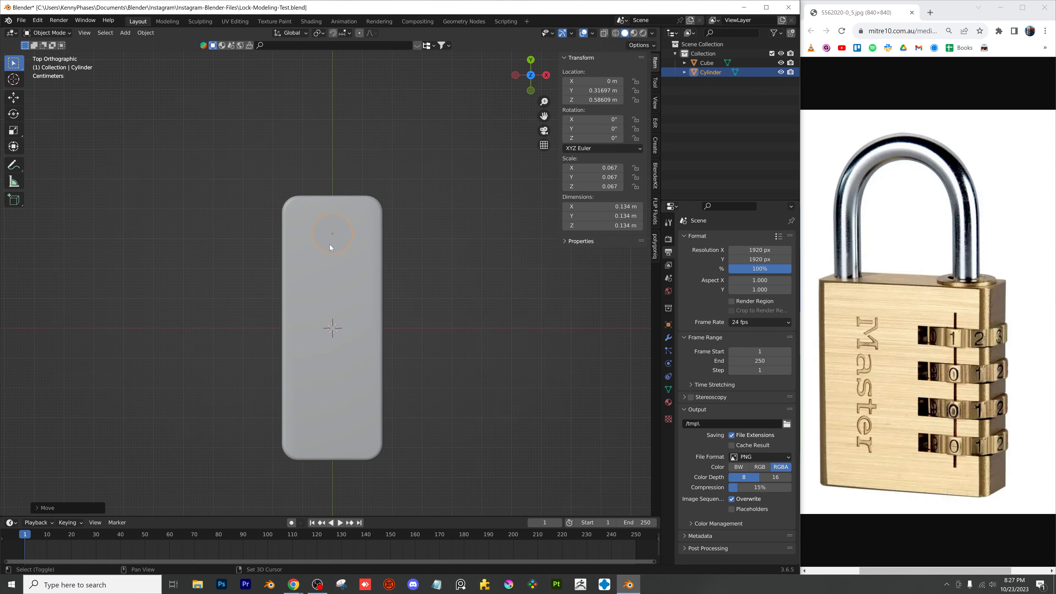
Enlarge the cylinder to about 0.183 m and move it along Y to about 0.282 m
key(s)
click(473, 155)
key(g)
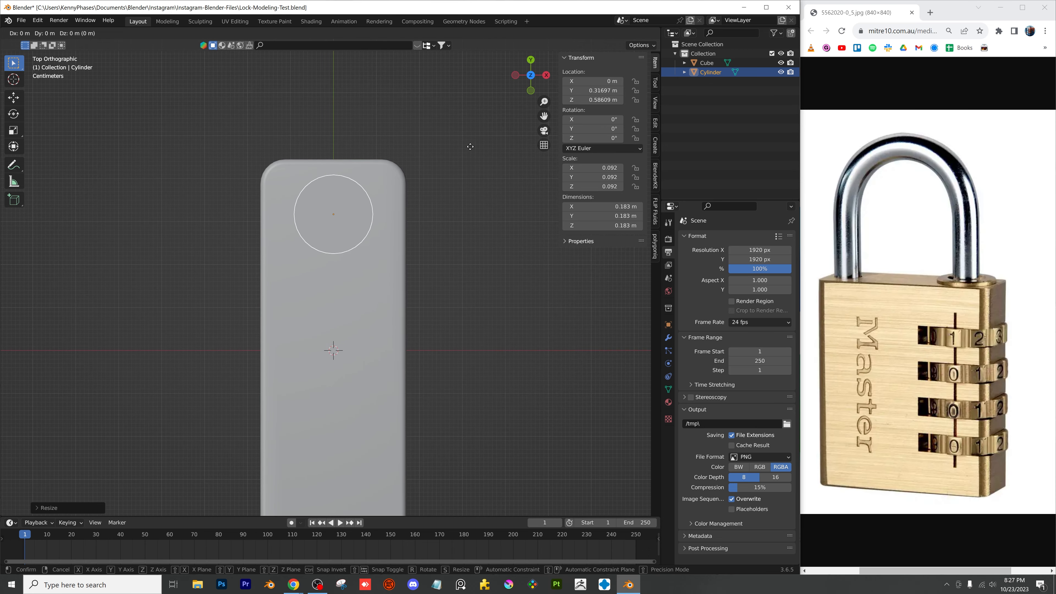
click(391, 212)
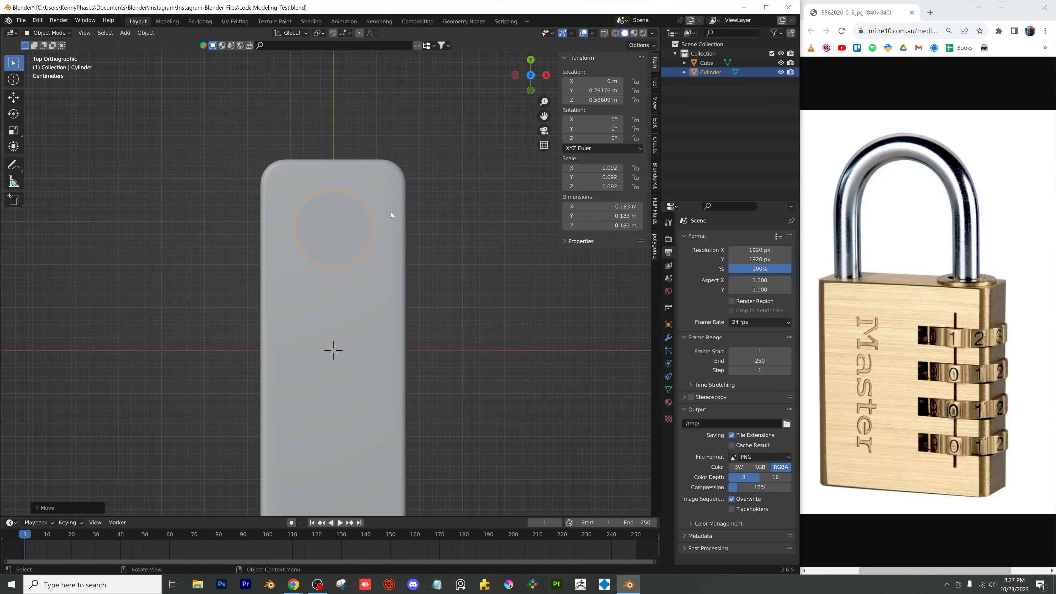
Flatten the cylinder along Z into a disc about 0.035 m thick
middle_drag(391, 213, 405, 149)
key(g)
key(z)
click(355, 230)
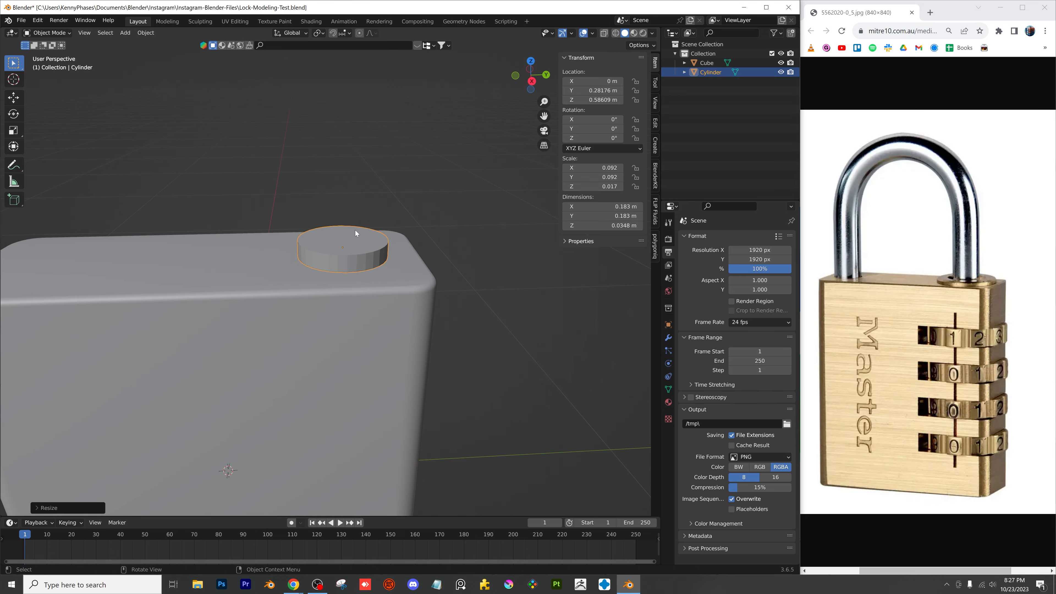
Lower the disc along Z to about 0.575 m and thin it to about 0.024 m
scroll(406, 155, up, 2)
key(g)
key(z)
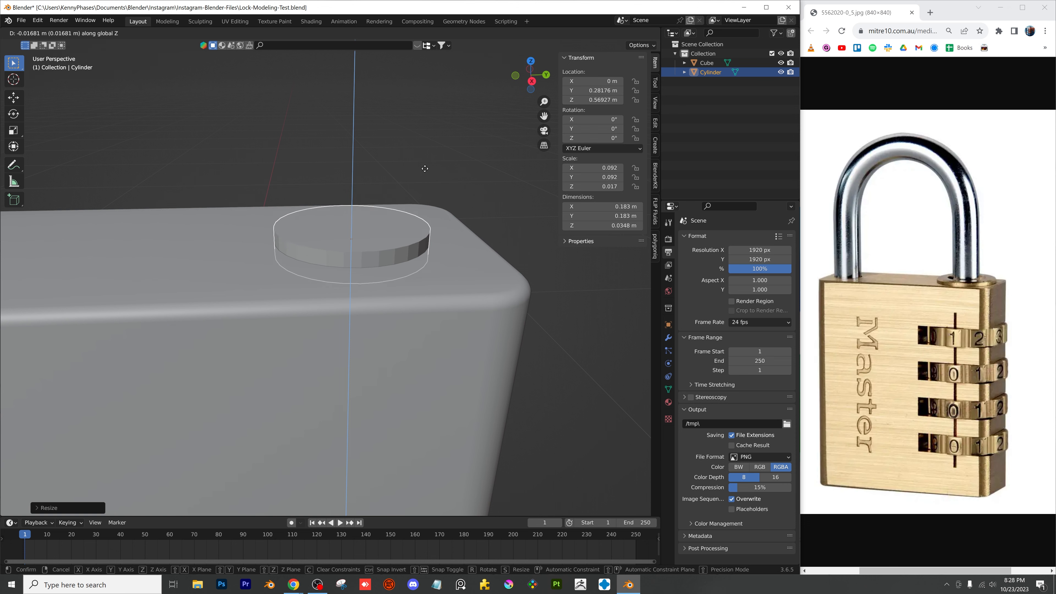
click(425, 166)
scroll(423, 168, up, 2)
key(s)
key(z)
click(453, 139)
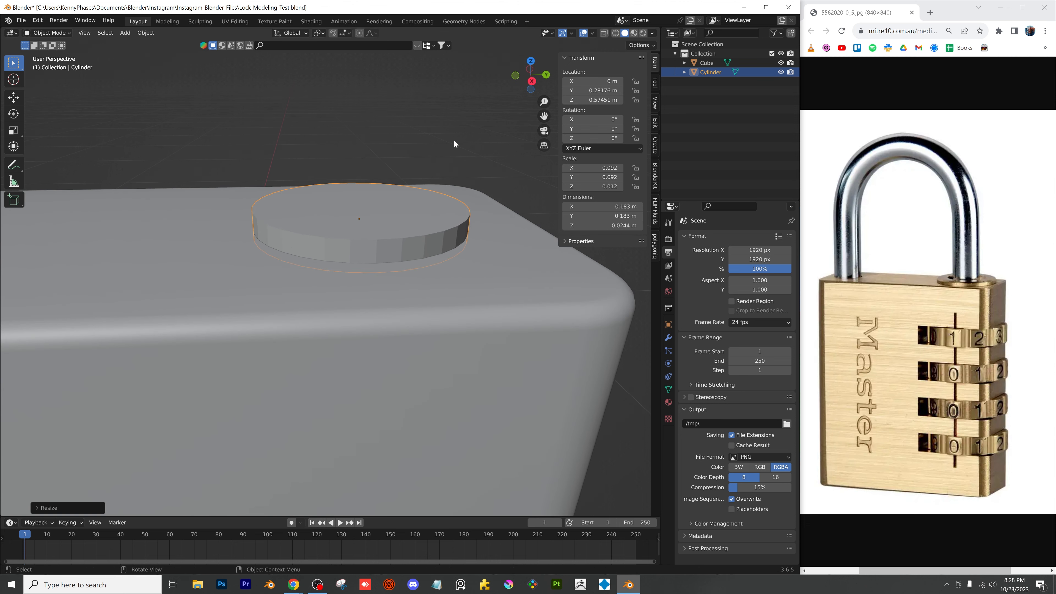
Set the solid viewport shading color to Random and deselect the disc
click(651, 36)
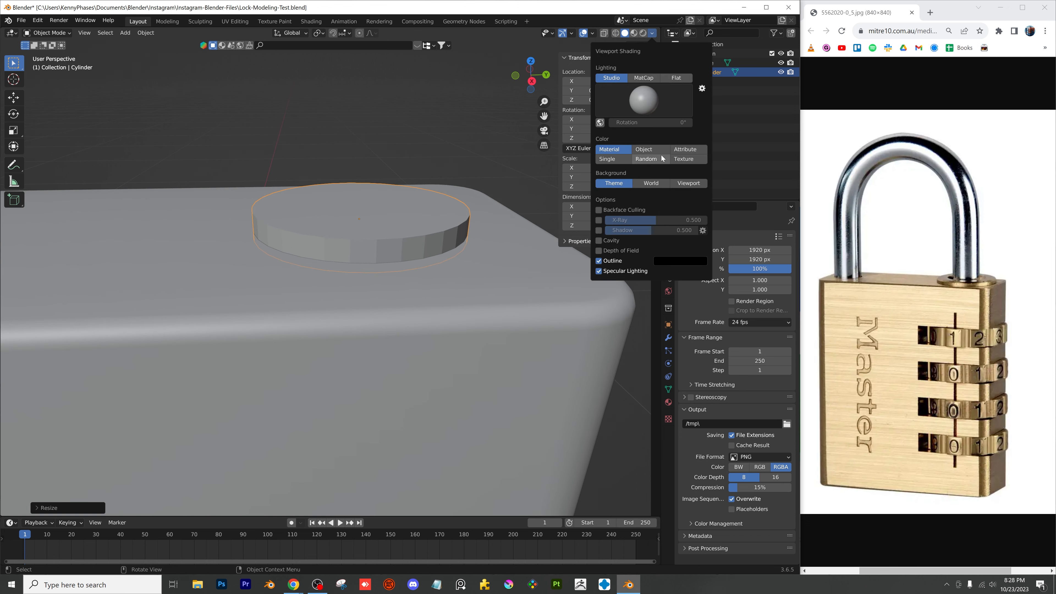
click(651, 160)
scroll(381, 174, down, 3)
click(380, 150)
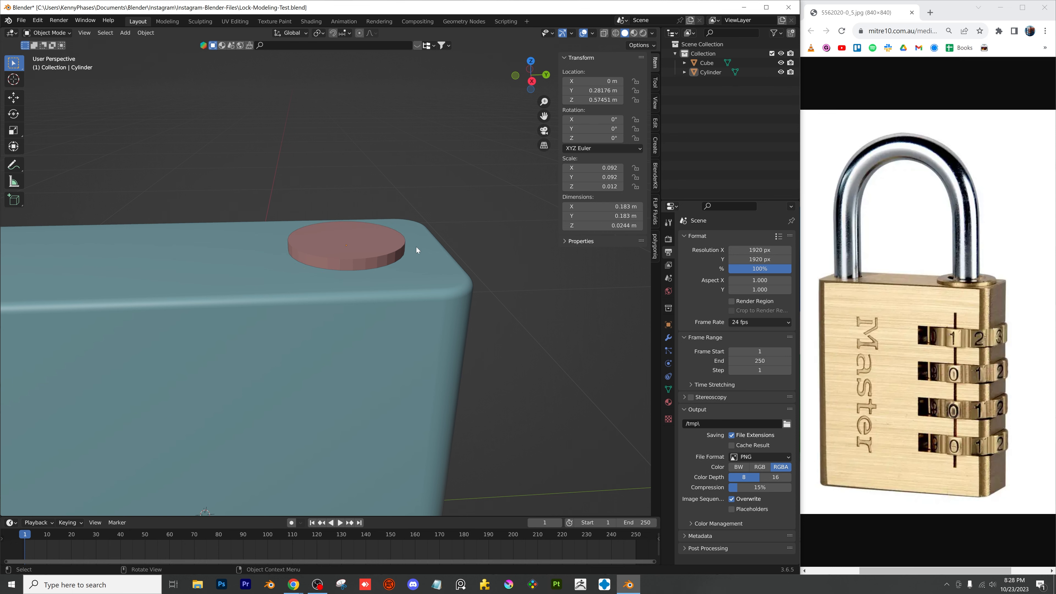
Add Bevel, Edge Split and Subdivision Surface modifiers to the disc on top of the lock body
middle_drag(417, 250, 595, 360)
click(669, 338)
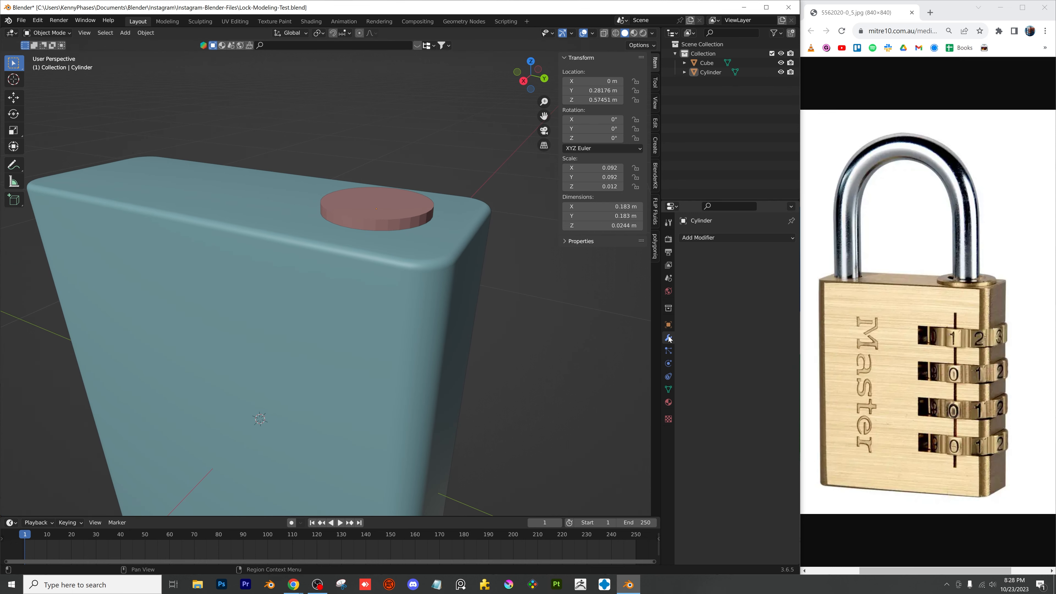
click(407, 227)
click(754, 238)
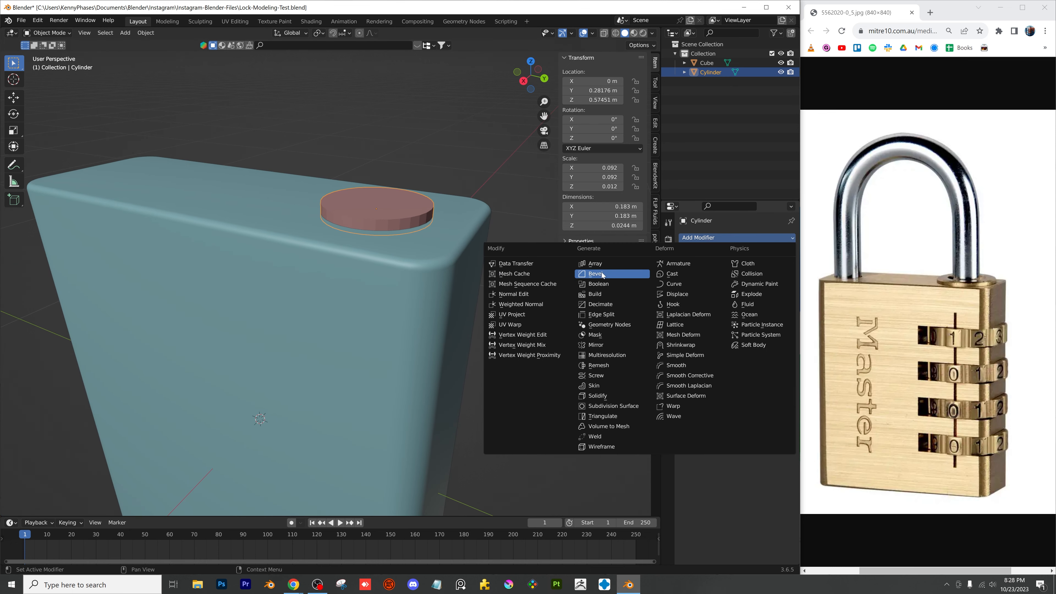
click(602, 273)
click(690, 239)
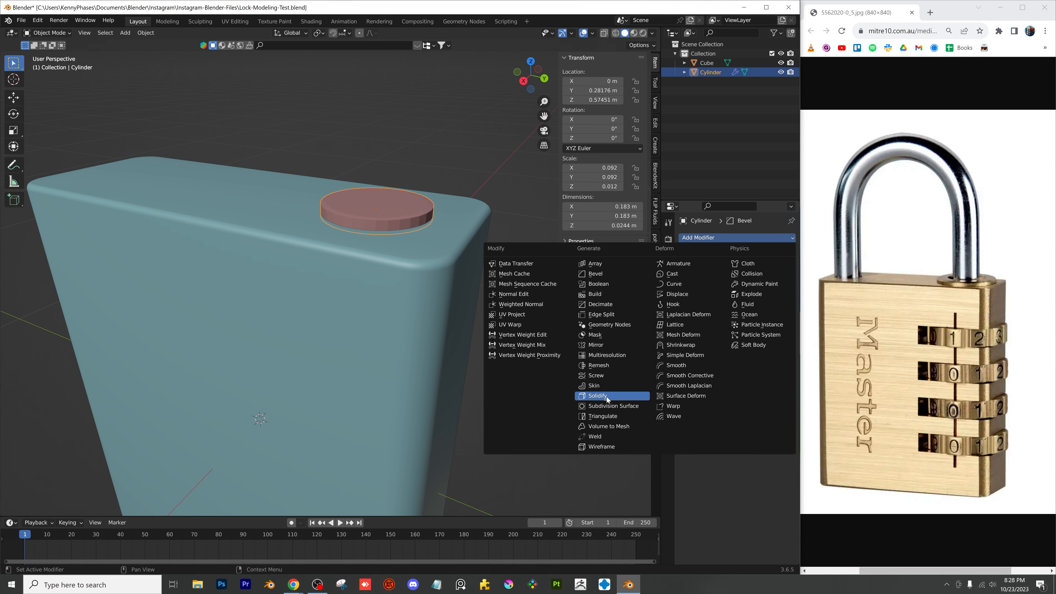
click(626, 313)
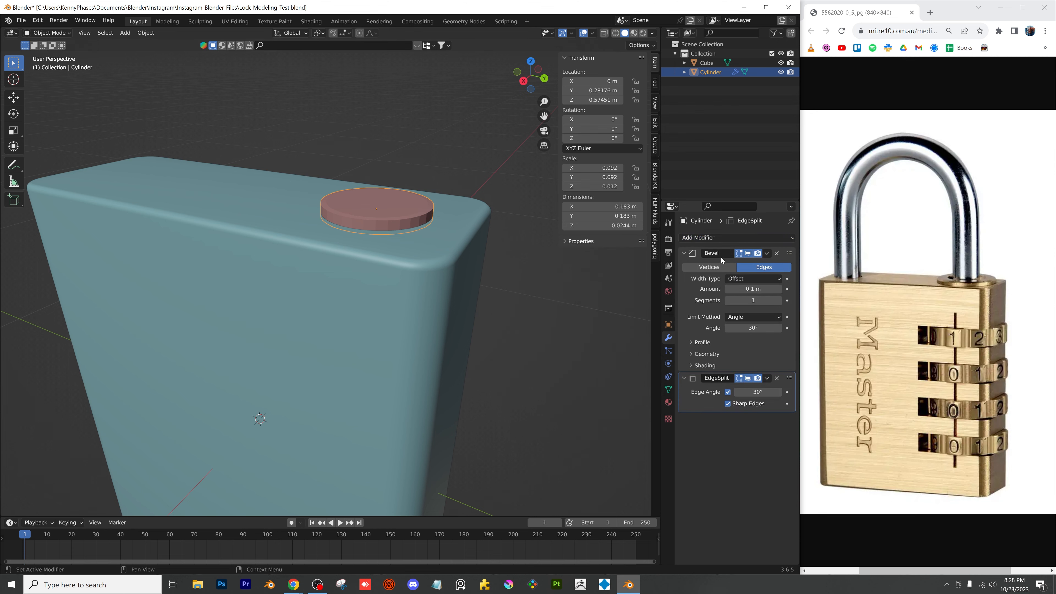
click(727, 240)
click(614, 406)
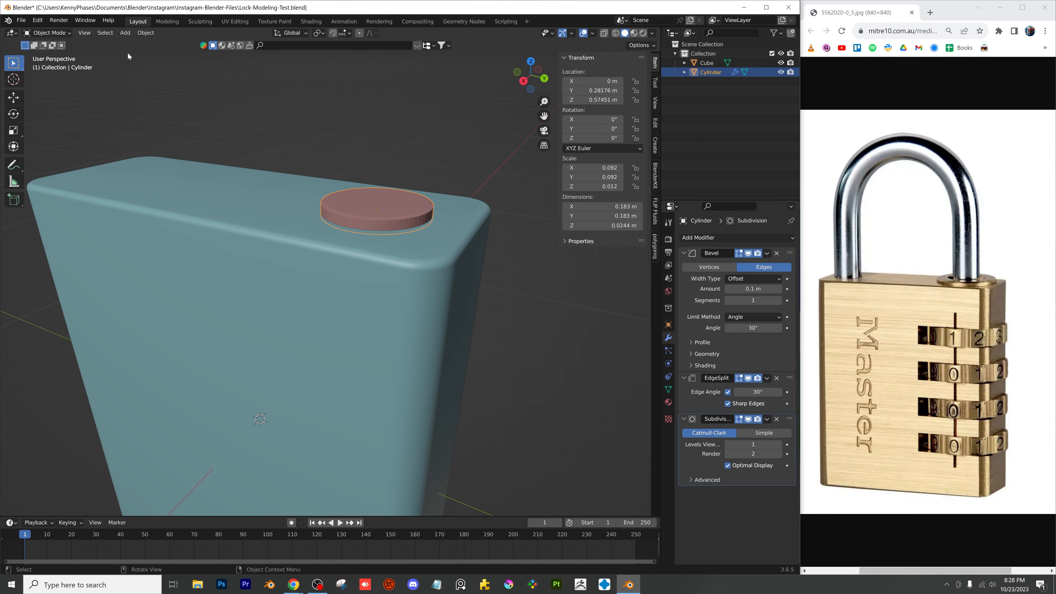
Apply the disc's scale, and set its Bevel modifier to an amount of 0.006 m with 4 segments
click(144, 32)
click(277, 100)
middle_drag(276, 100, 344, 159)
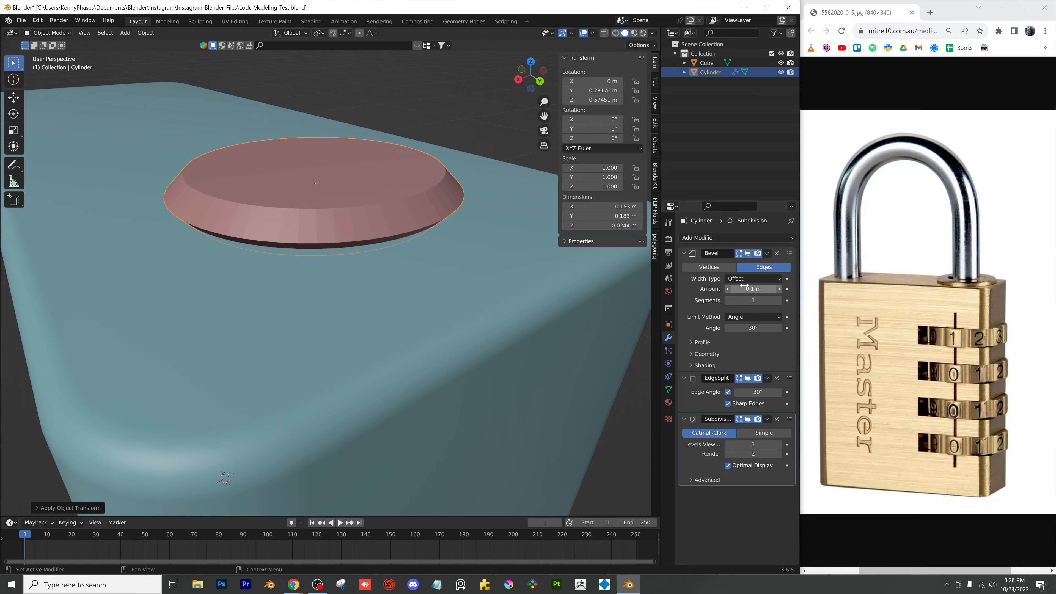
mouse_move(752, 289)
mouse_down()
mouse_move(727, 289)
mouse_move(761, 289)
mouse_move(732, 289)
mouse_up()
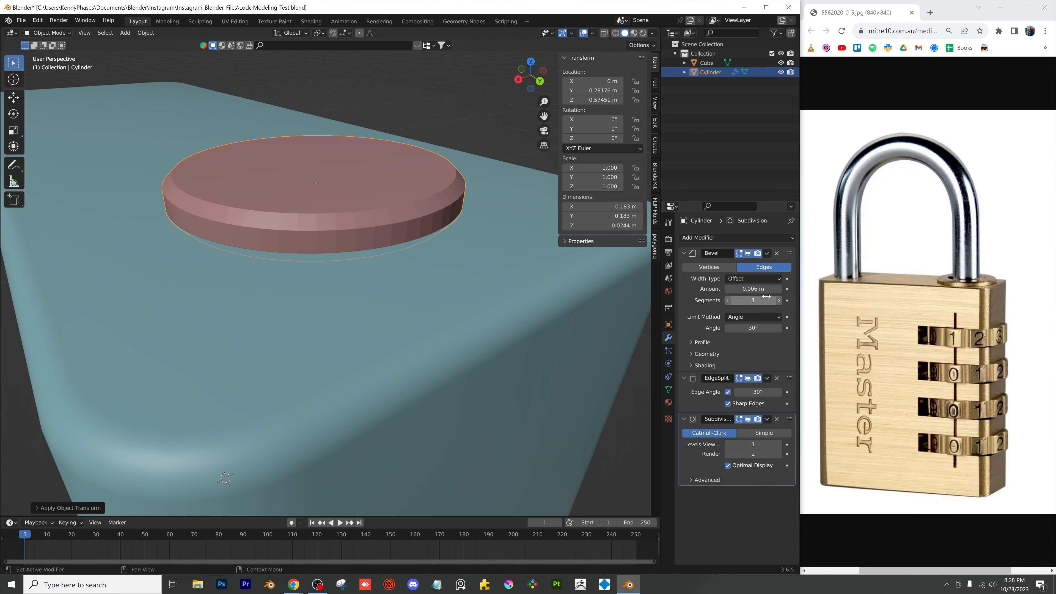
click(779, 301)
click(779, 300)
click(780, 300)
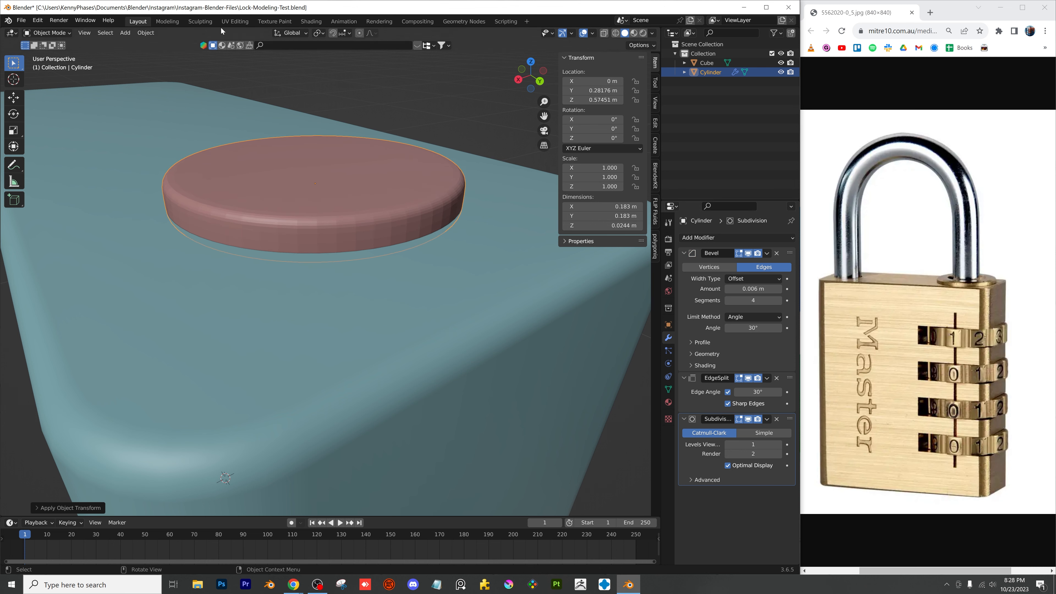
Apply Shade Auto Smooth to the disc and lower it slightly along Z to about 0.574 m
right_click(272, 187)
click(272, 187)
key(g)
key(z)
click(394, 125)
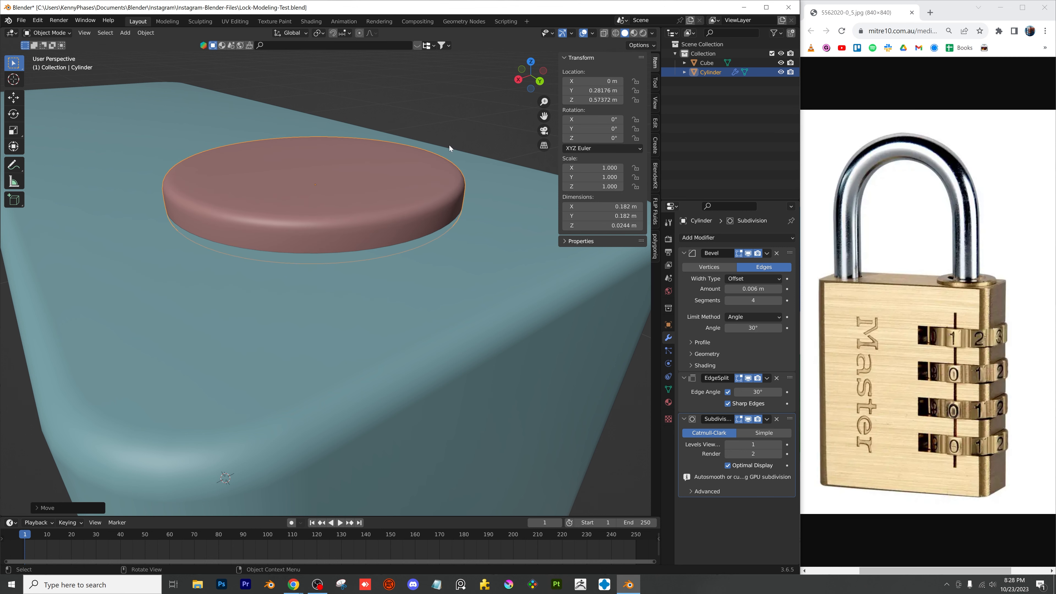
Scale the disc up to about 0.295 m in diameter so it nearly spans the lock body's width
scroll(448, 147, down, 4)
middle_drag(419, 152, 440, 186)
key(s)
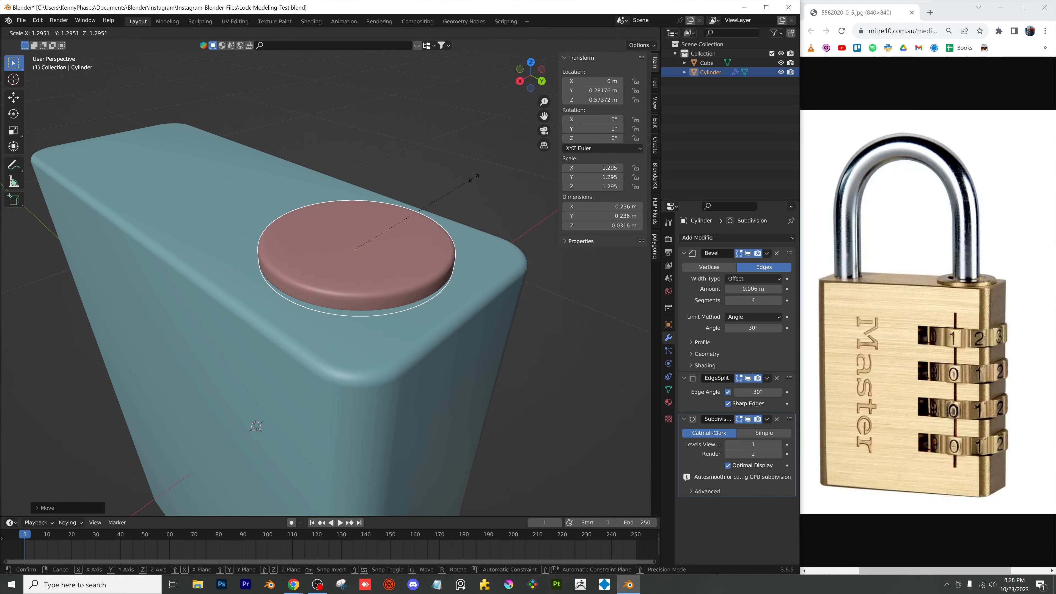
click(492, 173)
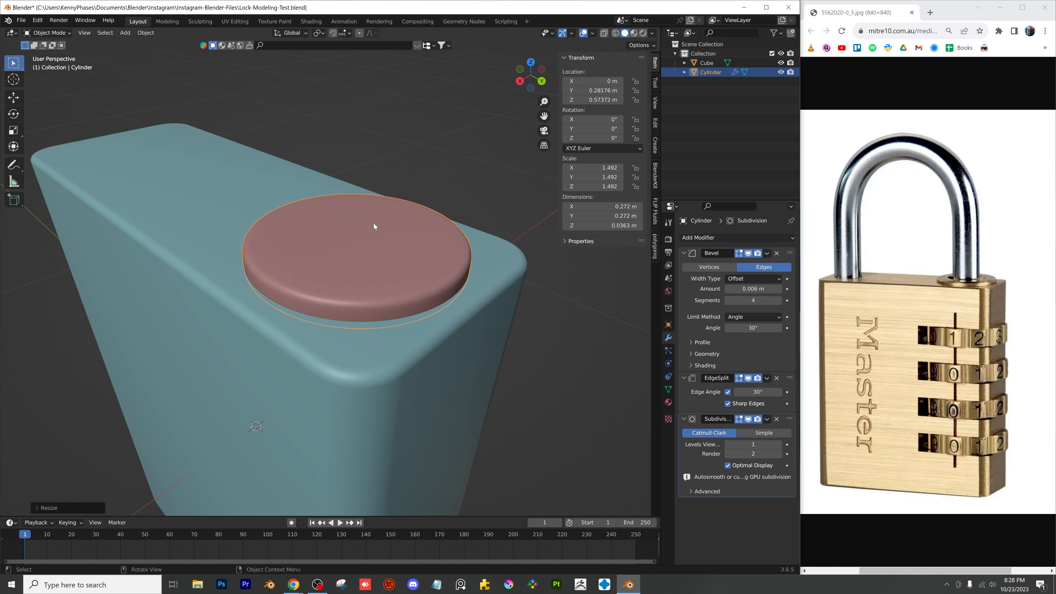
key(s)
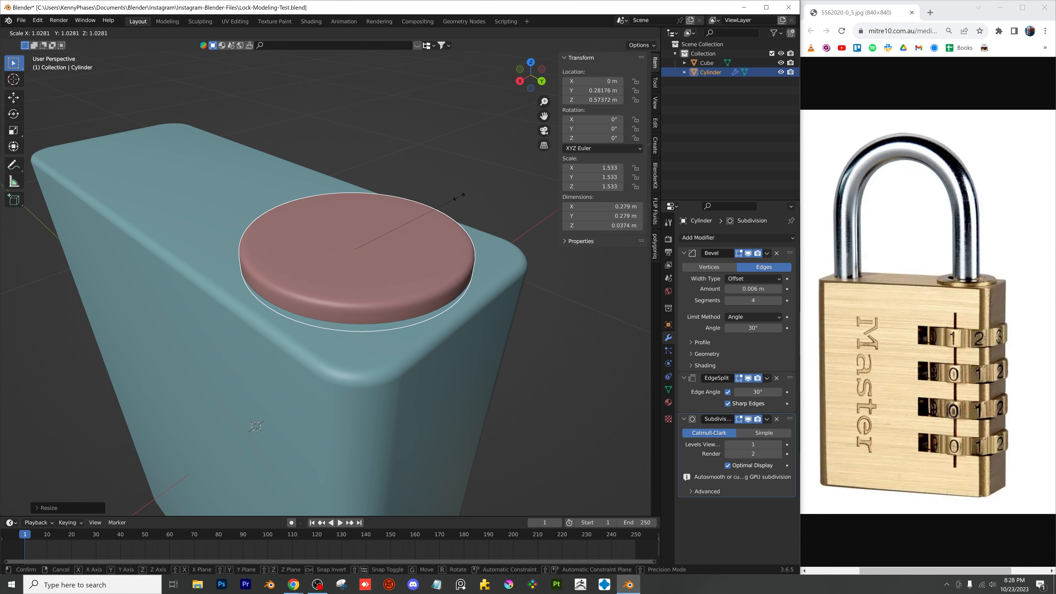
click(460, 214)
middle_drag(462, 215, 455, 216)
scroll(403, 239, up, 2)
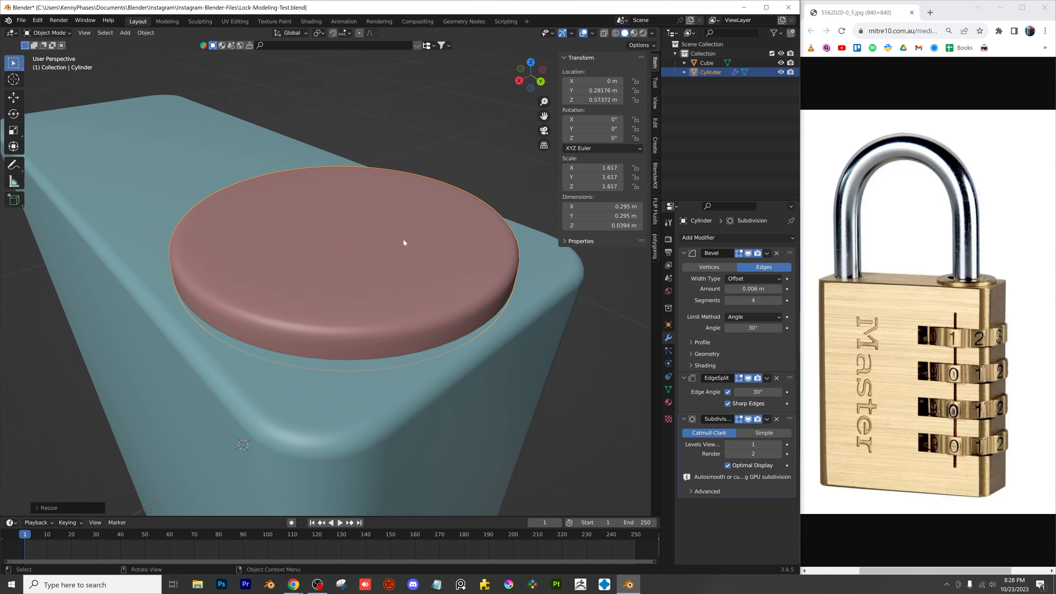
Flatten the enlarged disc along Z to about 0.018 m thick, working in the back view
click(541, 81)
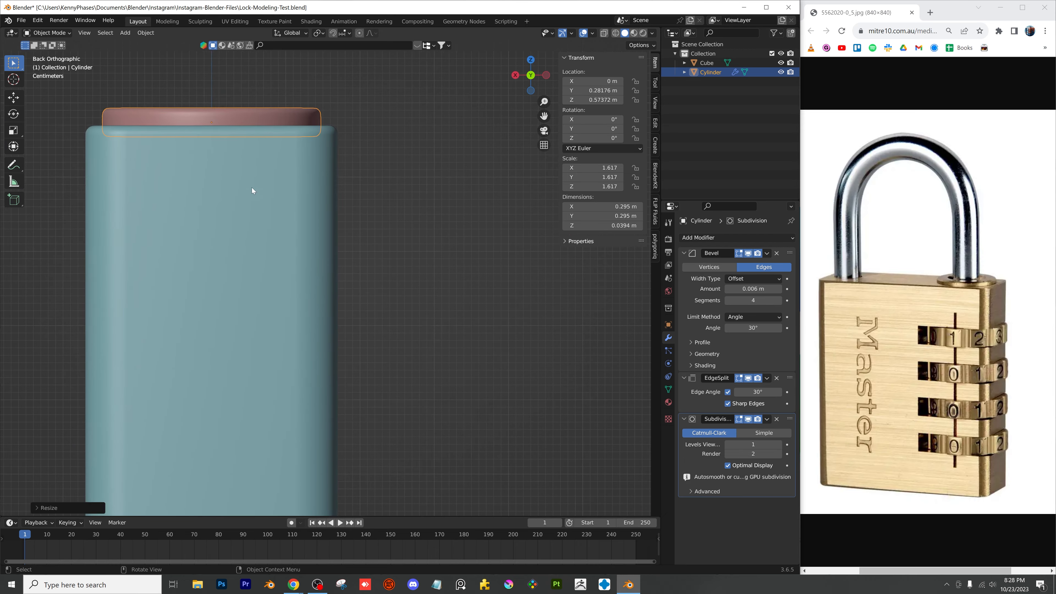
key(s)
key(z)
click(302, 160)
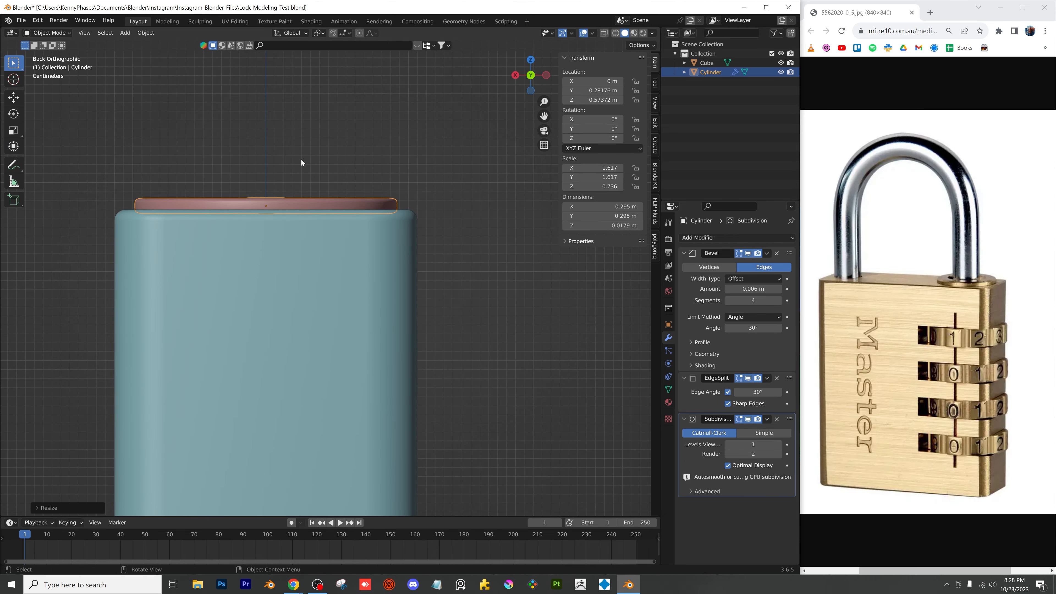
Apply the flattened disc's scale and set its Bevel modifier amount to 0.004 m
click(142, 33)
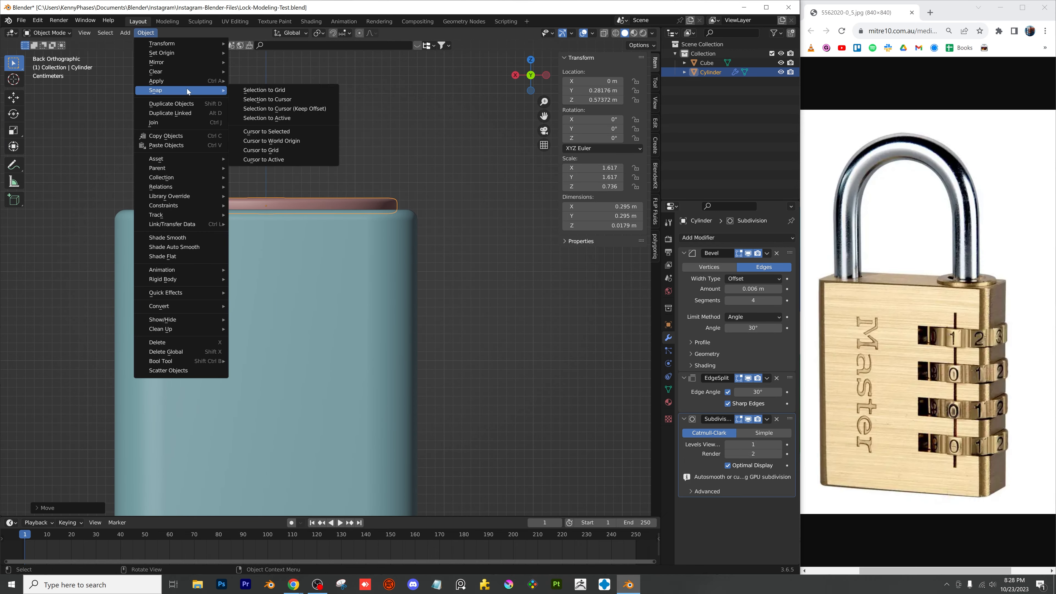
mouse_move(221, 81)
click(253, 98)
middle_drag(291, 156, 347, 214)
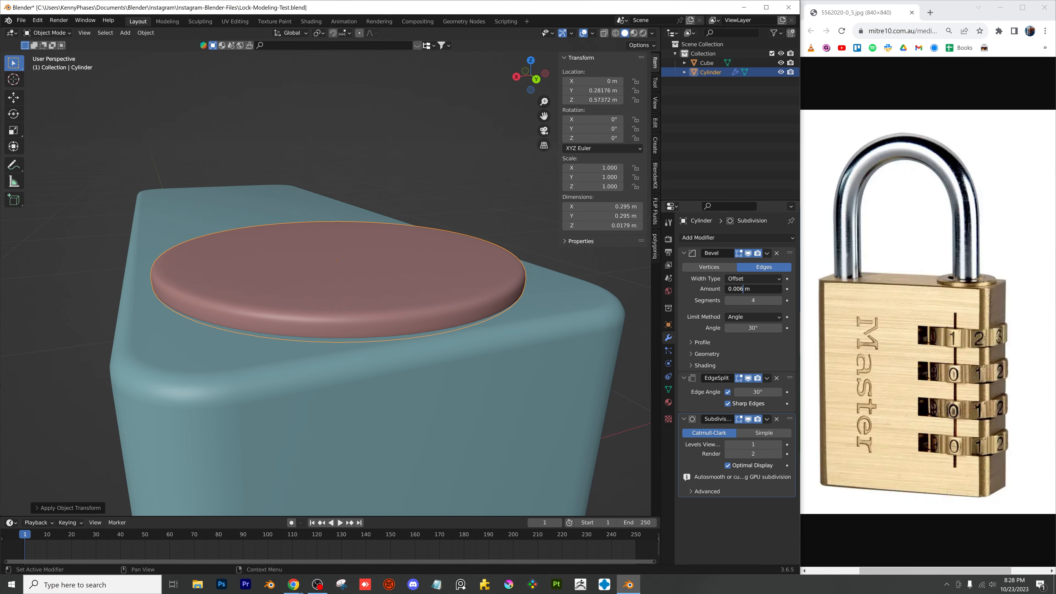
key(BackSpace)
text(4)
key(Return)
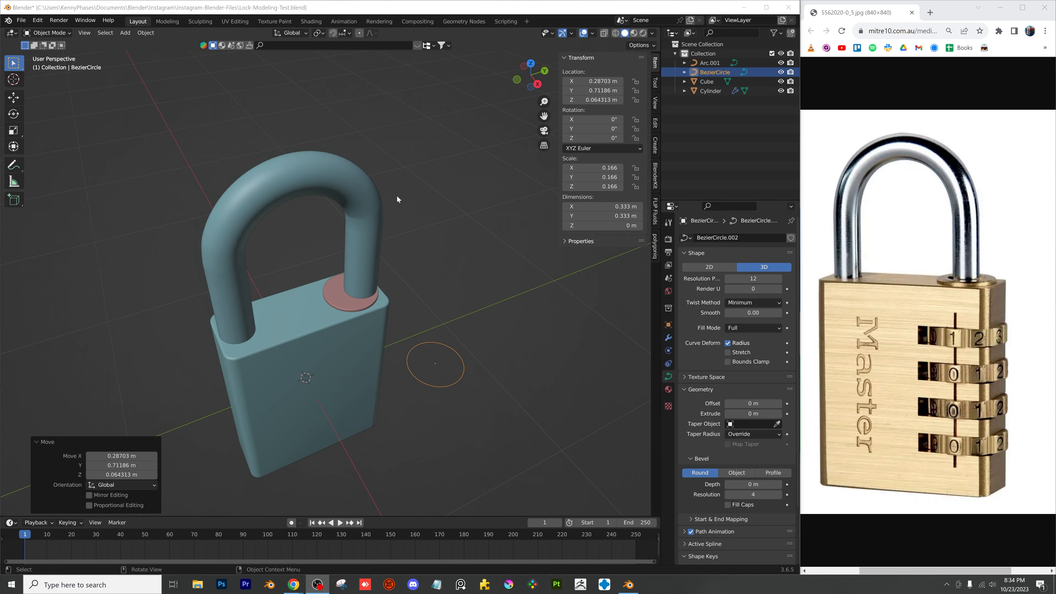
Scale the shackle curve down to a factor of about 0.461, making it about 0.836 m tall
middle_drag(397, 195, 479, 354)
click(342, 177)
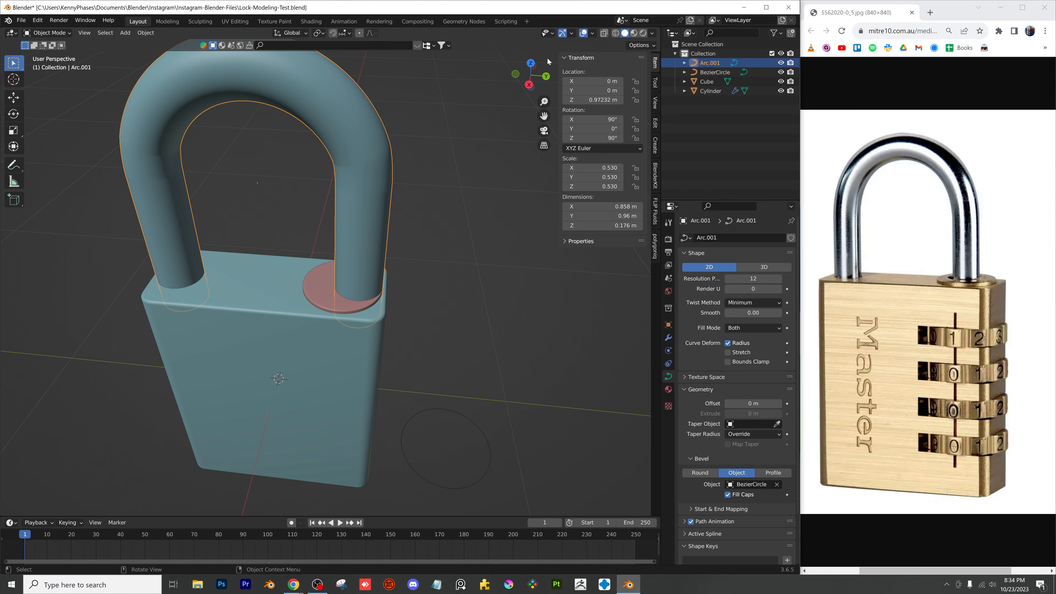
click(529, 85)
key(s)
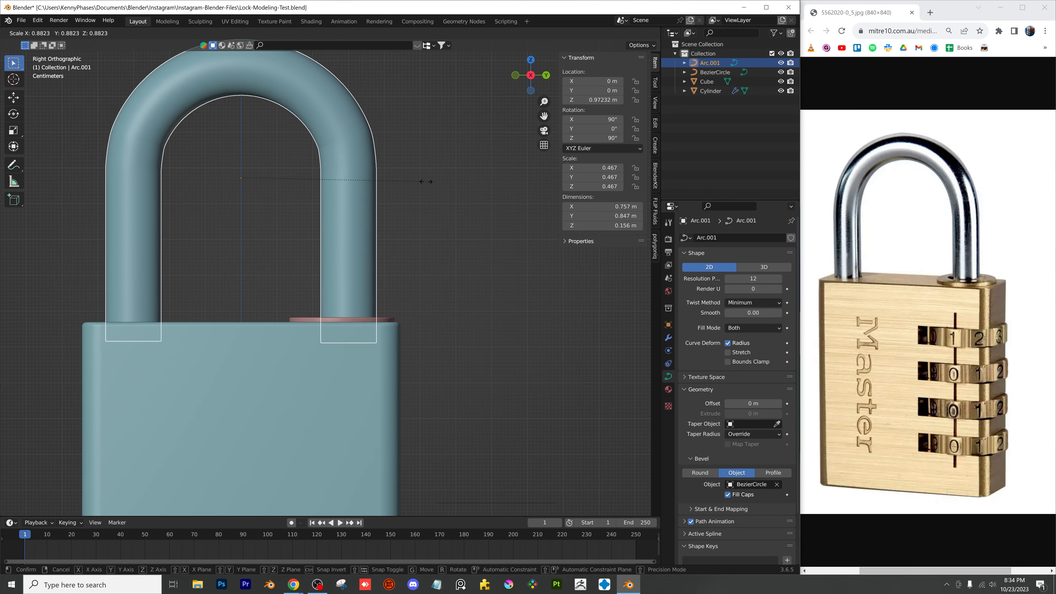
click(424, 211)
Shrink the shackle curve further to a scale of about 0.444, checking its fit on the disc from above
middle_drag(424, 211, 436, 248)
scroll(416, 266, down, 3)
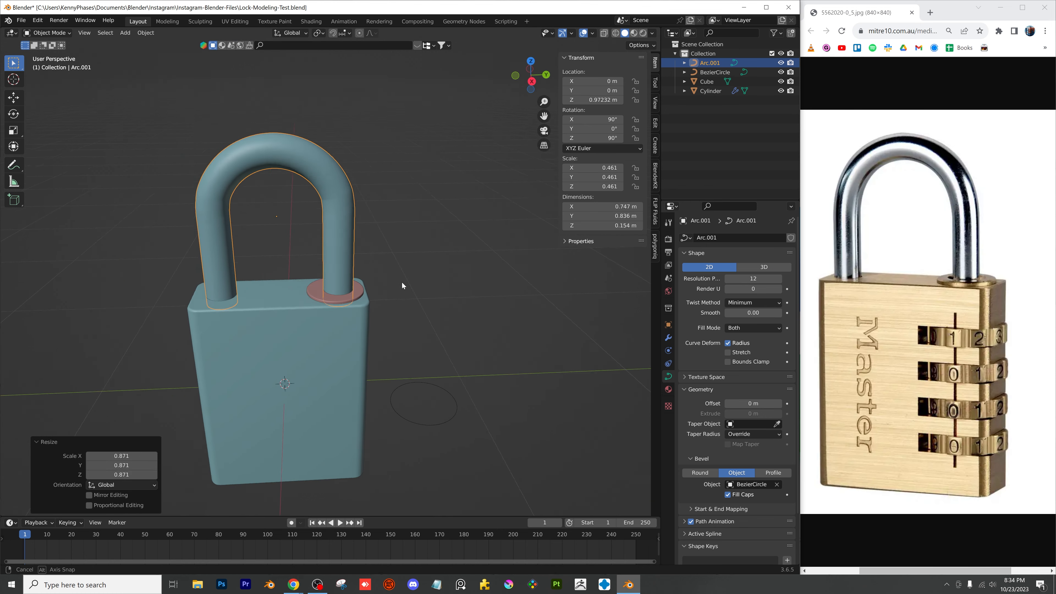
middle_drag(401, 283, 375, 263)
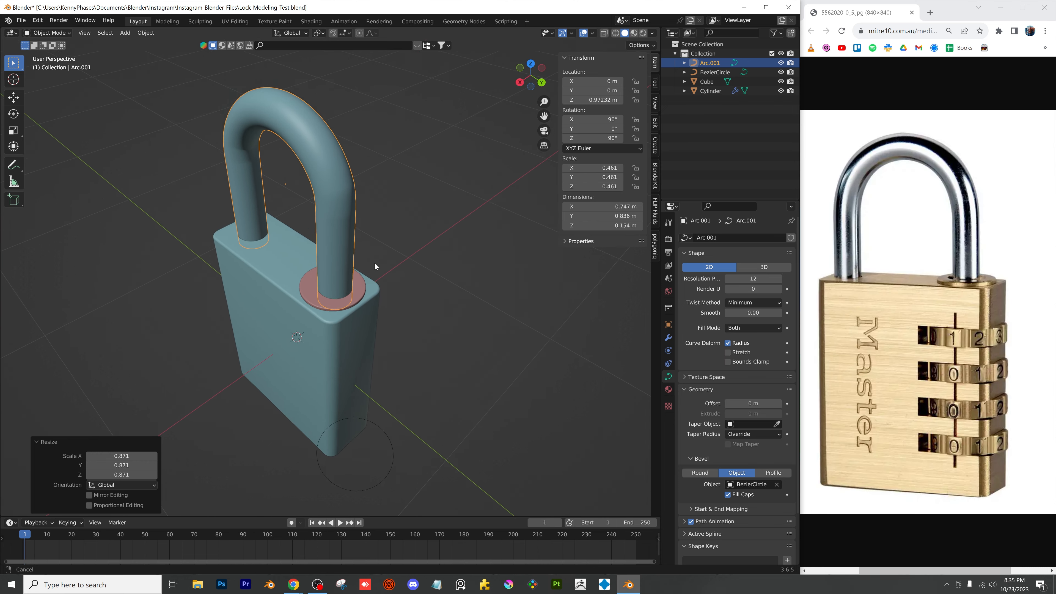
scroll(375, 262, up, 2)
middle_drag(359, 306, 437, 312)
click(531, 68)
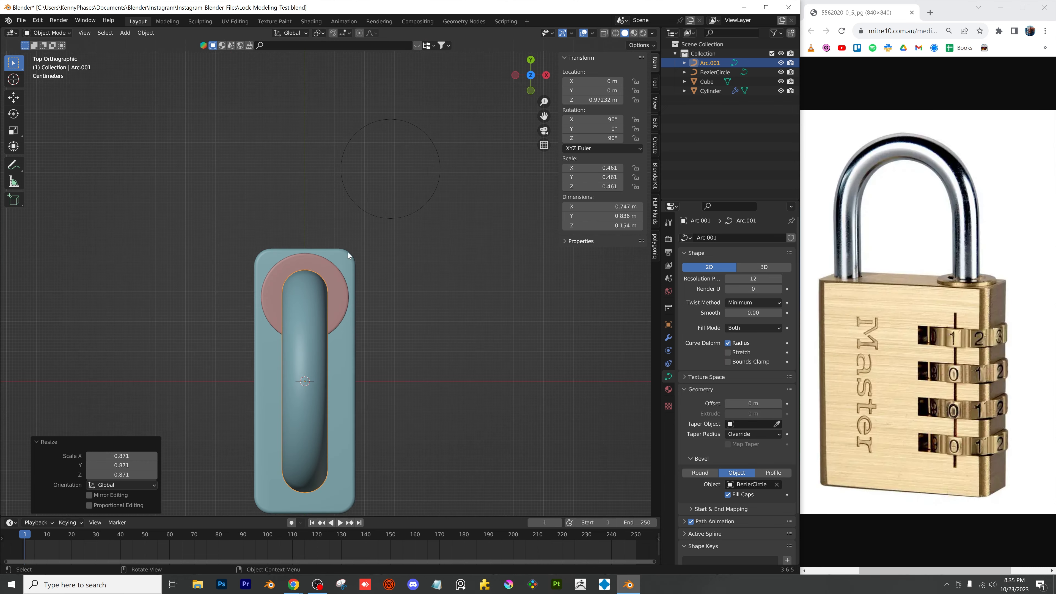
scroll(348, 252, up, 1)
key(s)
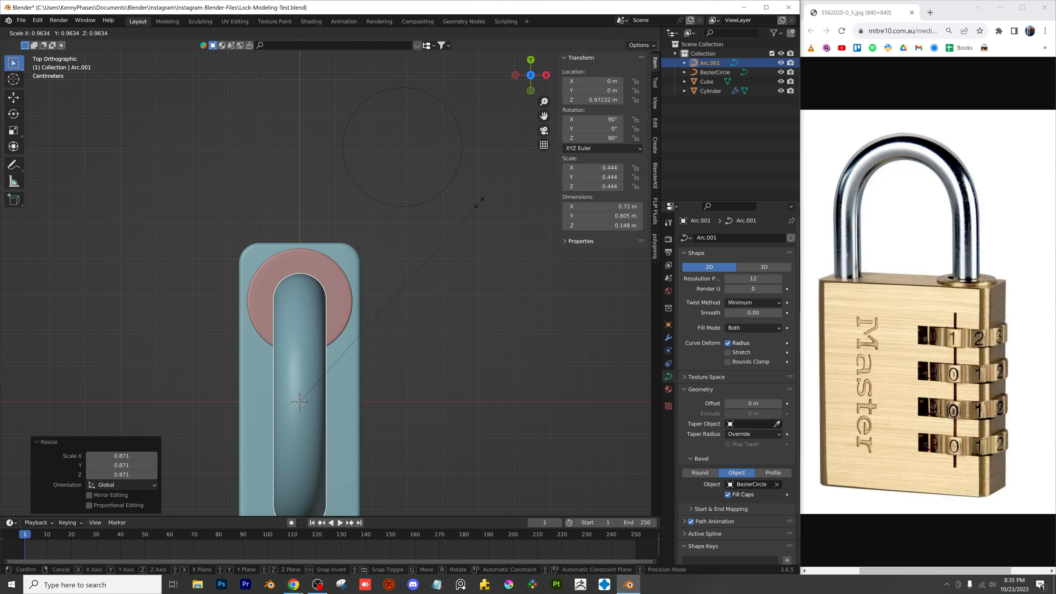
click(478, 203)
Scale the Bezier circle beside the lock down to about 0.291 m to thin the shackle
middle_drag(478, 203, 516, 378)
click(516, 378)
scroll(514, 381, down, 3)
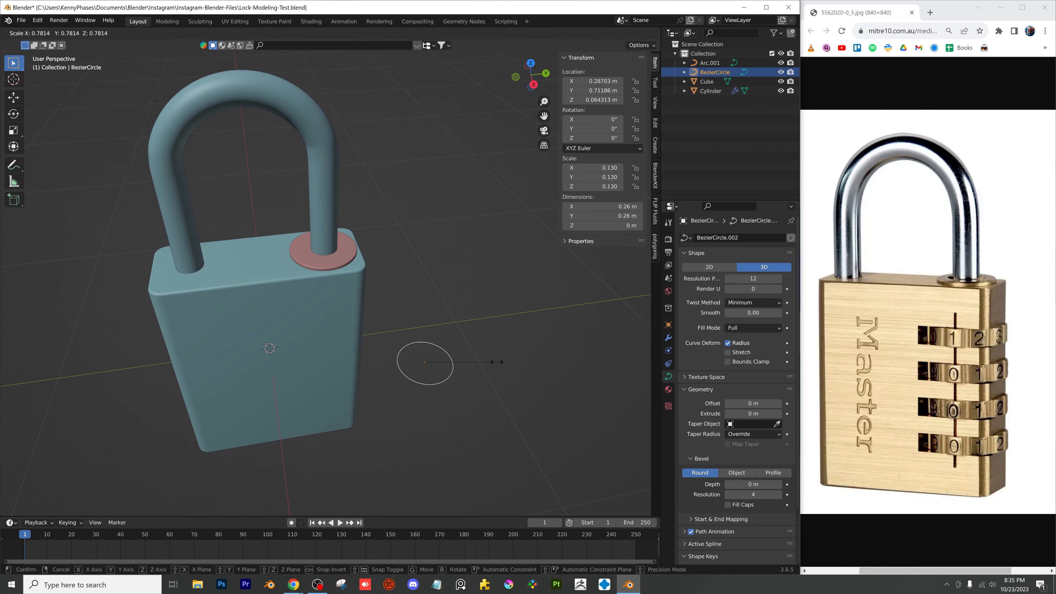
key(s)
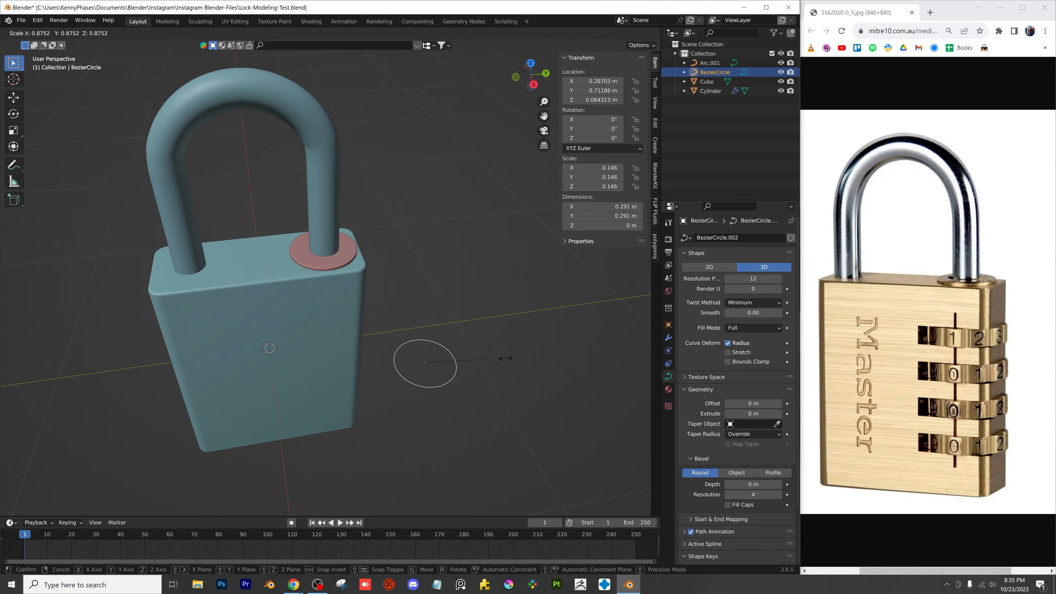
click(505, 359)
Duplicate the collar disc, raise the copy about 0.073 m along Z, and scale it down to about 0.22 m wide
scroll(375, 236, up, 5)
click(368, 279)
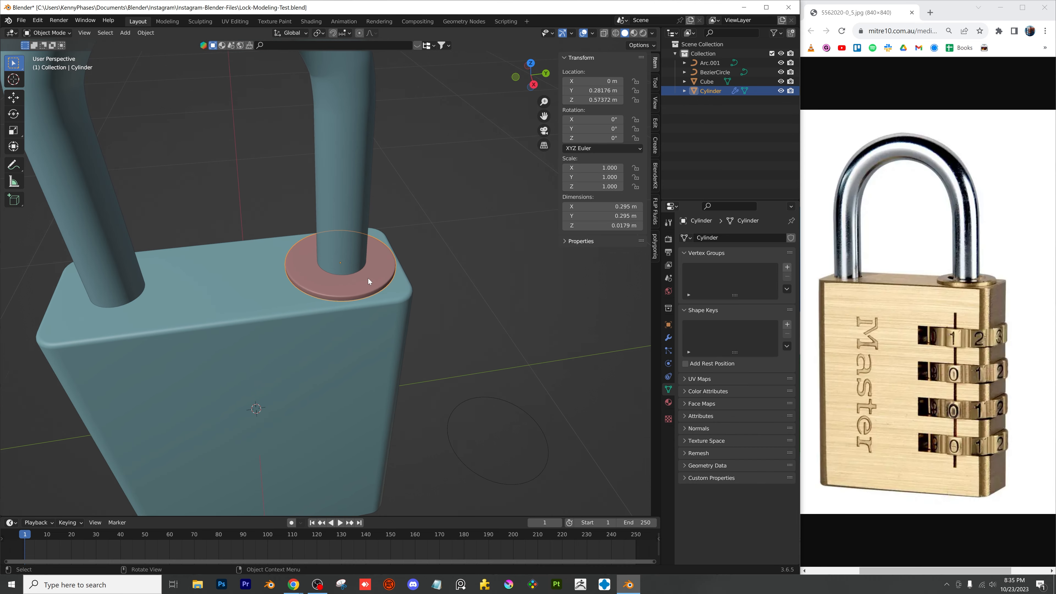
key(shift+d)
key(z)
click(383, 264)
key(s)
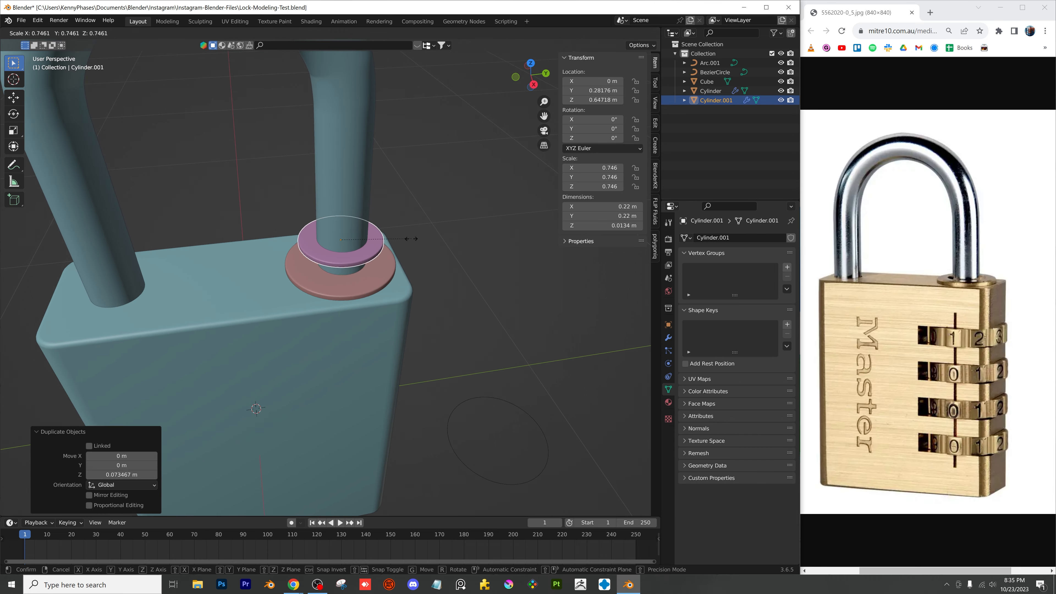
click(384, 235)
Stretch the duplicate disc along Z to about 0.122 m tall and lower it about 0.043 m into the collar disc
key(s)
key(z)
click(374, 187)
key(s)
key(z)
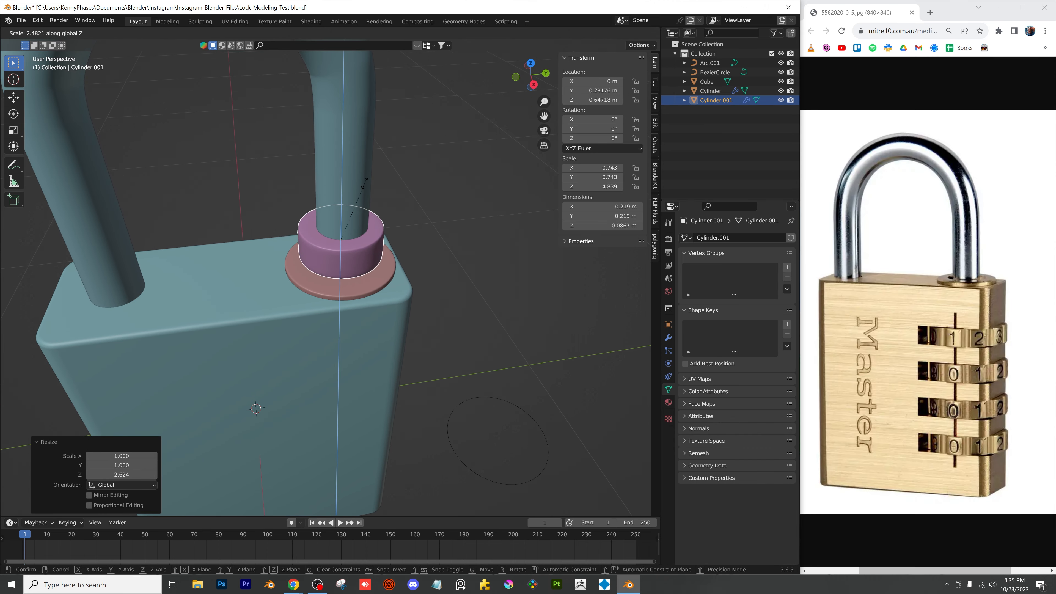
click(372, 159)
key(z)
click(385, 291)
scroll(376, 310, up, 4)
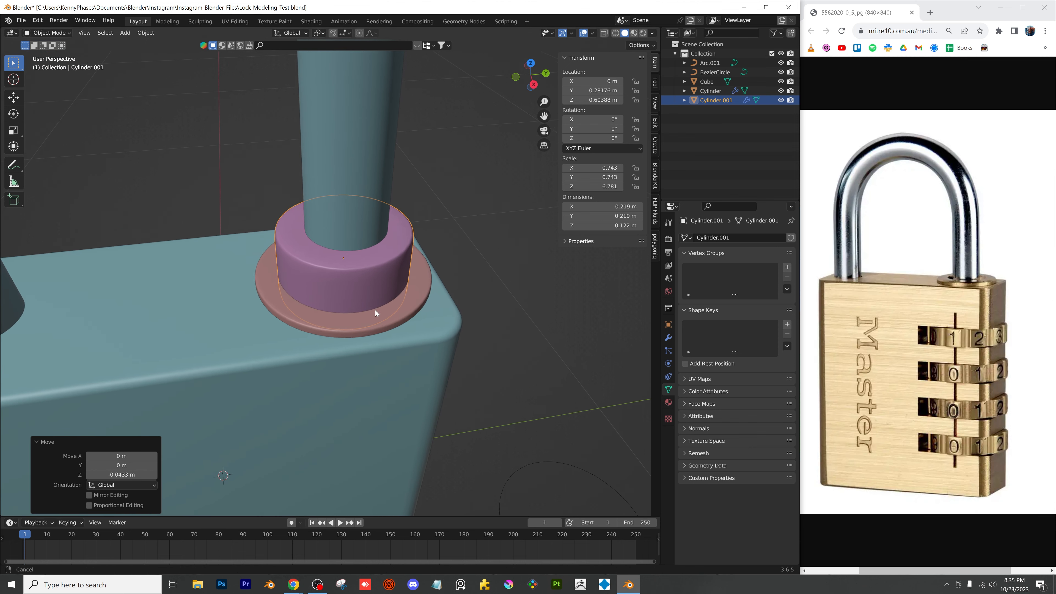
Scale the tall cylinder down to about 0.177 m wide and lower it along Z to about 0.589 m, passing through the collar
key(s)
click(427, 219)
key(g)
key(z)
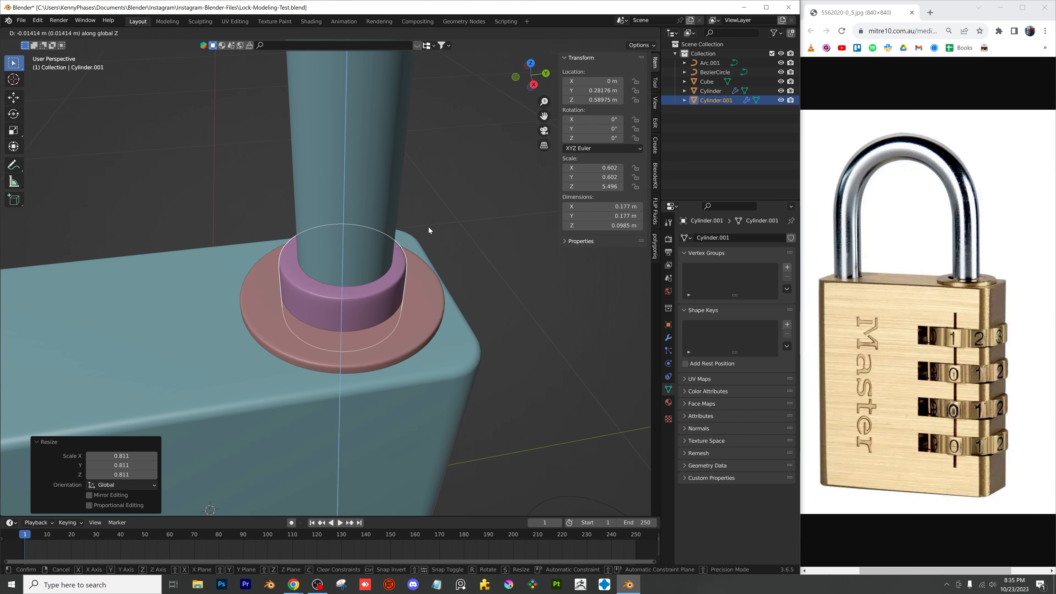
click(427, 230)
scroll(408, 284, up, 2)
mouse_move(407, 286)
middle_down()
mouse_move(457, 340)
mouse_move(421, 280)
middle_up()
Collapse the collar disc's Bevel, EdgeSplit and Subdivision modifiers and save the file
click(418, 239)
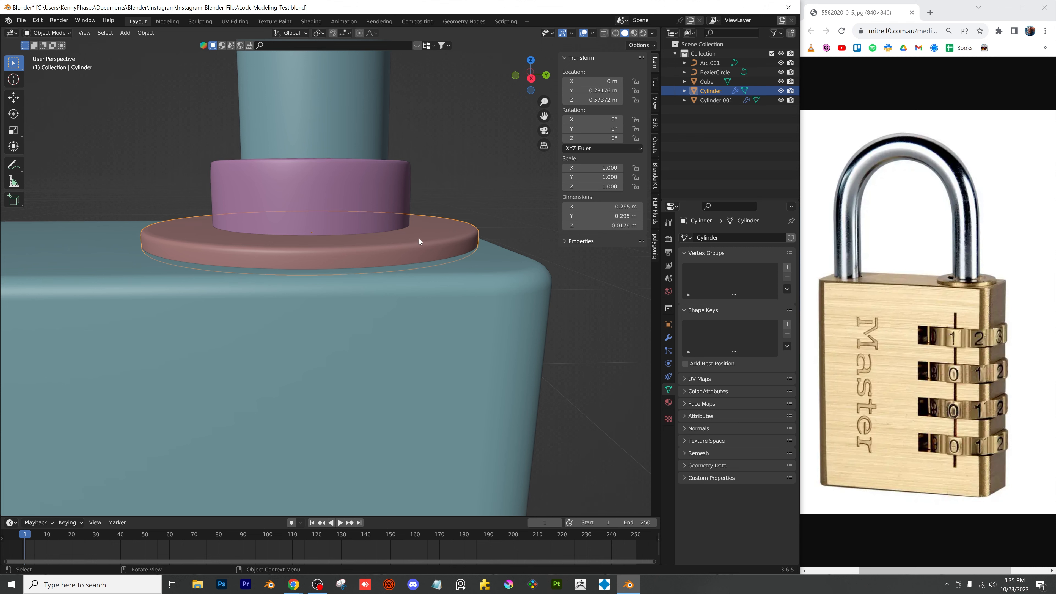
click(668, 337)
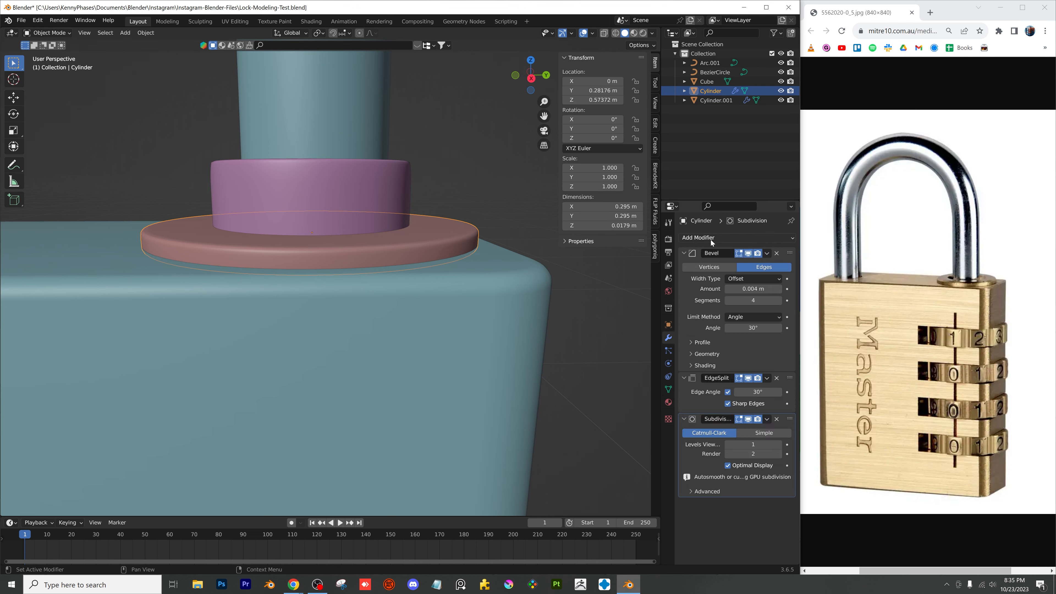
ctrl+click(685, 253)
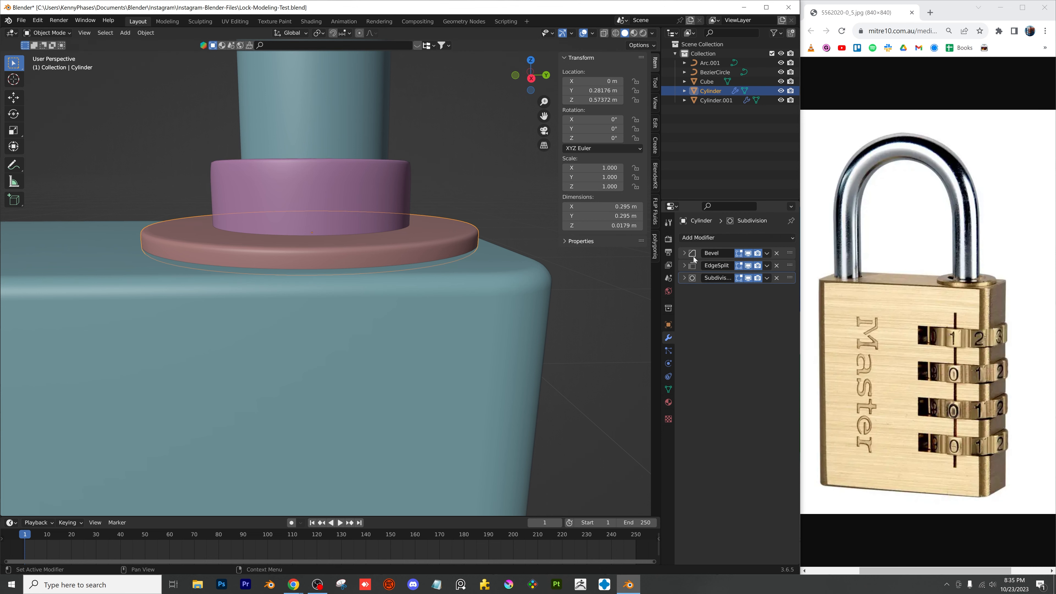
key(ctrl+s)
Add a Boolean modifier to the collar disc and remove the Bevel modifier from the tall cylinder
click(701, 238)
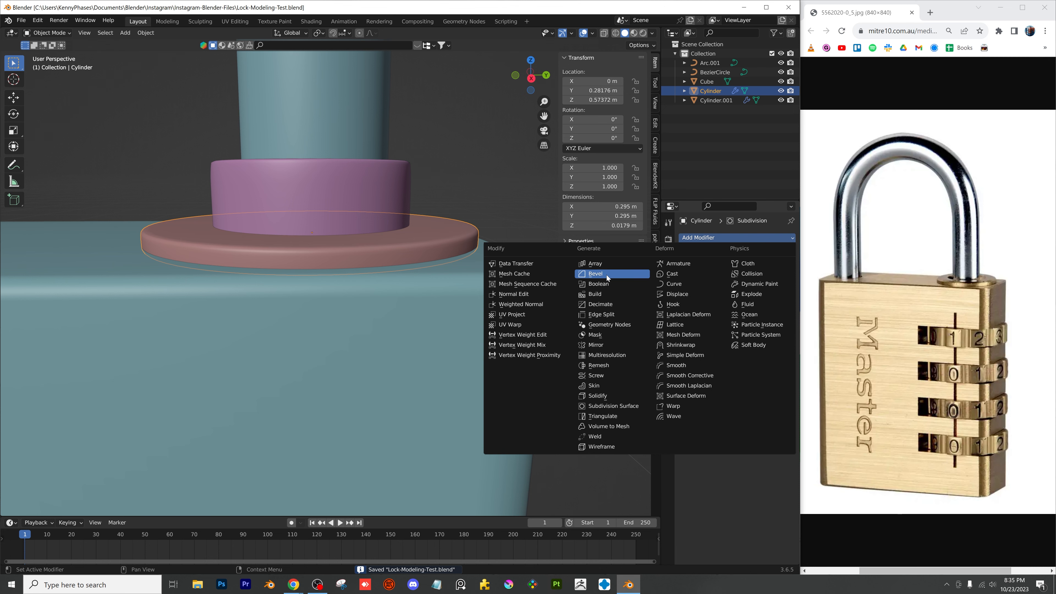
click(607, 282)
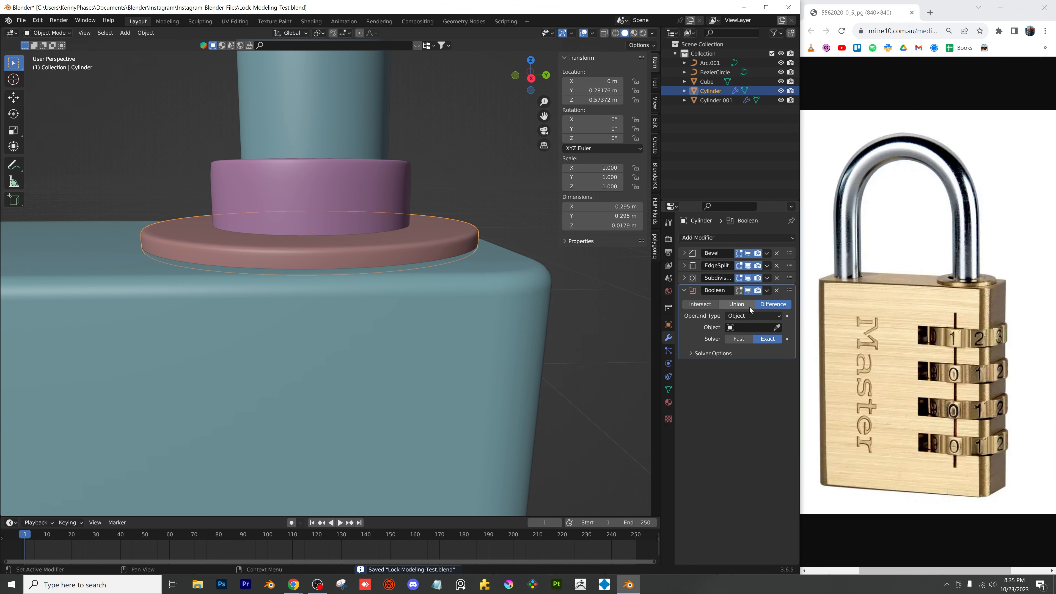
click(316, 183)
click(777, 253)
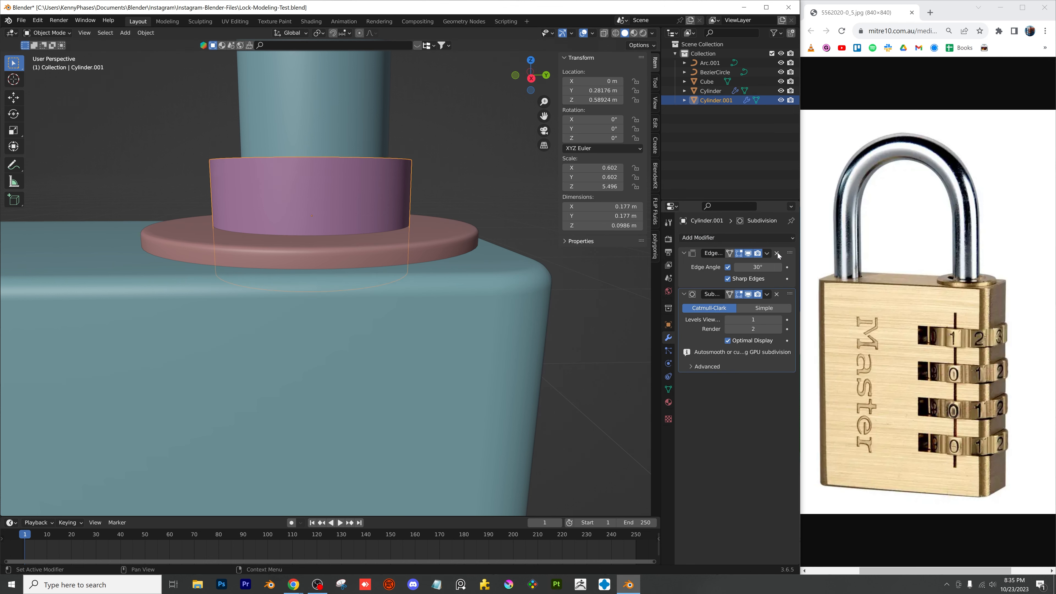
Cut the collar disc with Cylinder.001 as the Boolean Difference object, using the Fast solver, and hide the cutter
click(458, 248)
middle_drag(458, 248, 481, 268)
scroll(458, 266, up, 1)
shift+middle_drag(390, 258, 491, 312)
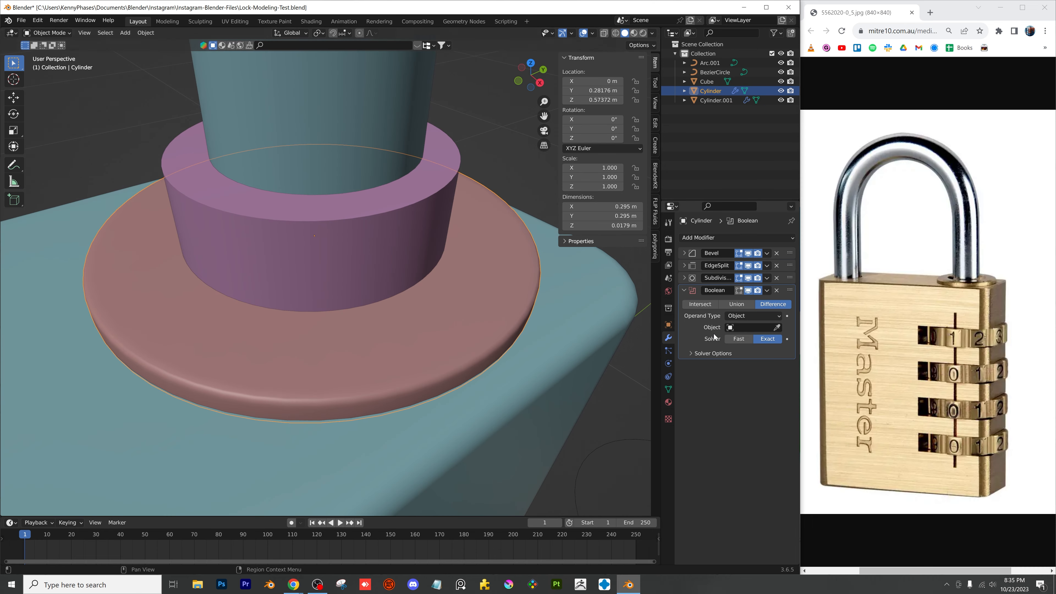
click(378, 230)
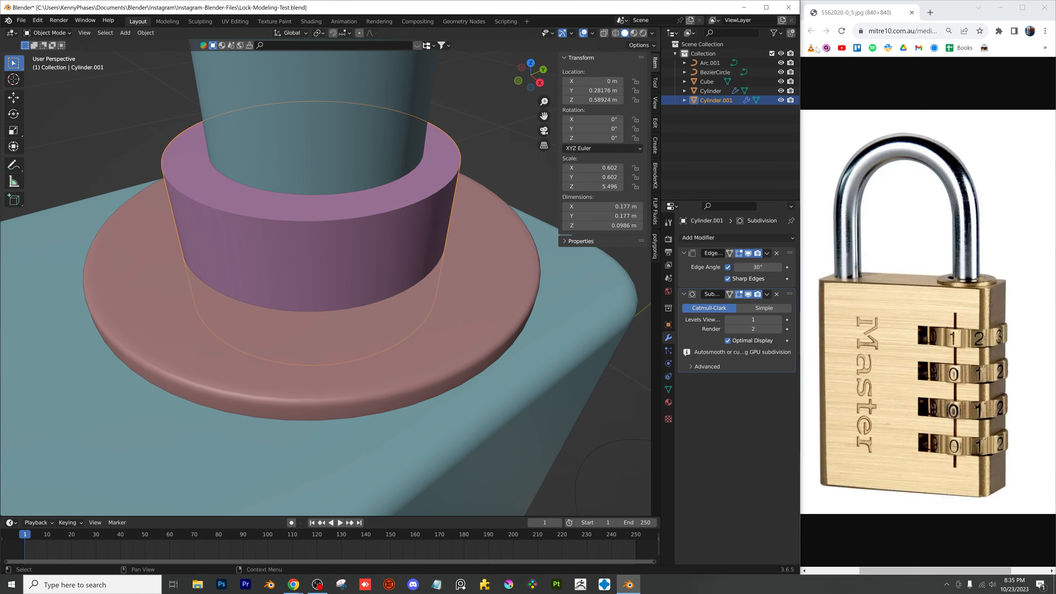
click(781, 101)
click(512, 320)
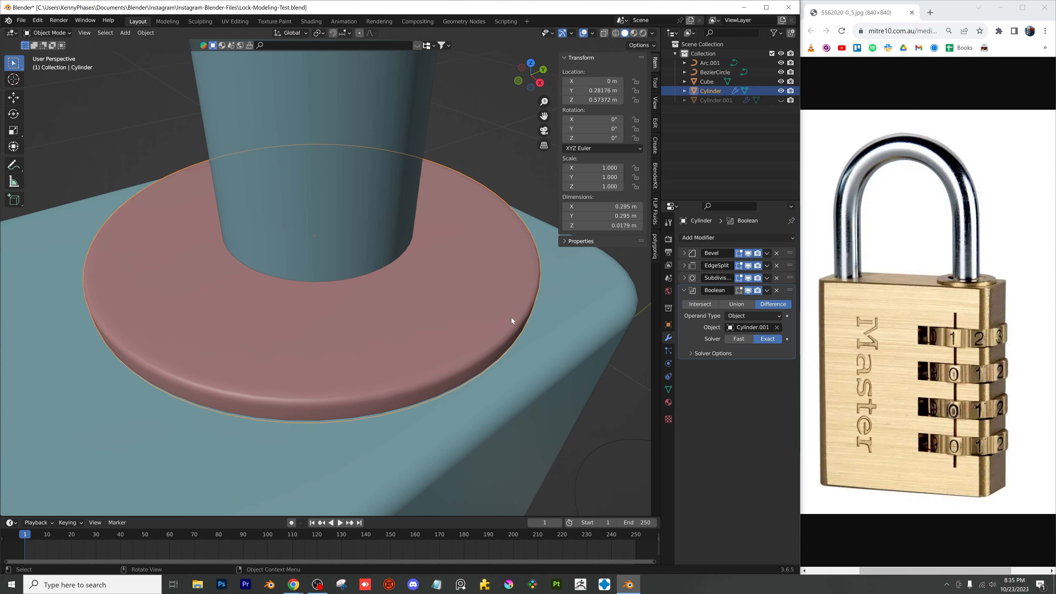
click(747, 340)
middle_drag(467, 307, 440, 298)
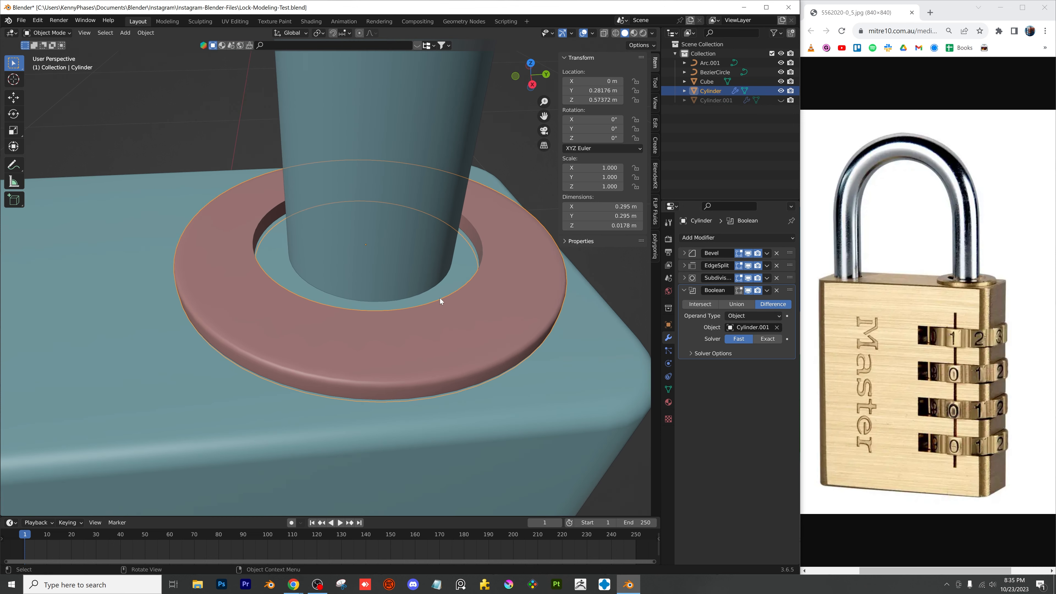
Unhide the cutter cylinder and scale it down to a factor of about 0.82, making it about 0.146 m wide
click(712, 101)
click(781, 100)
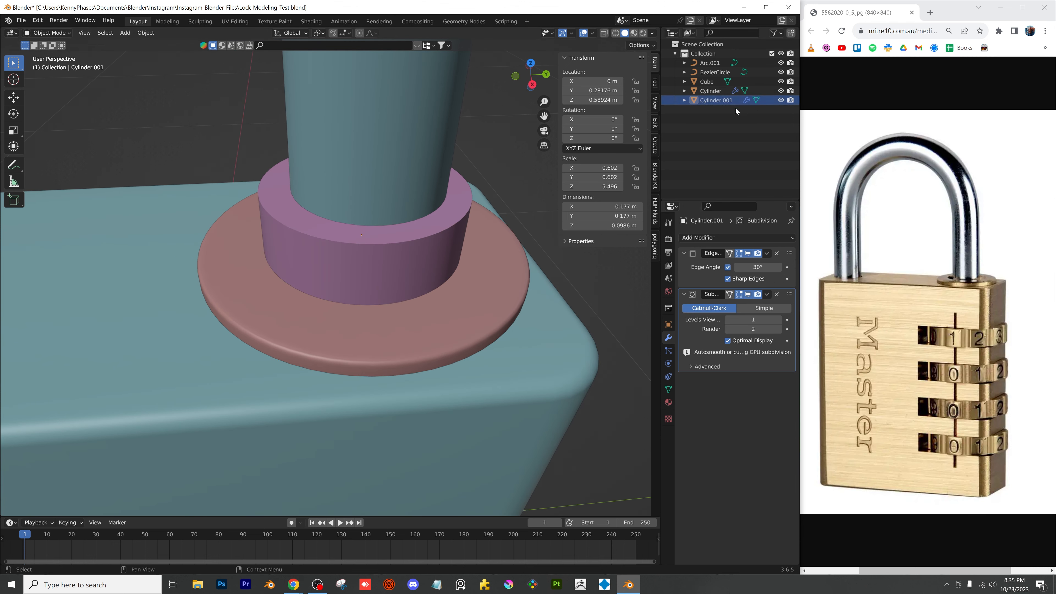
key(s)
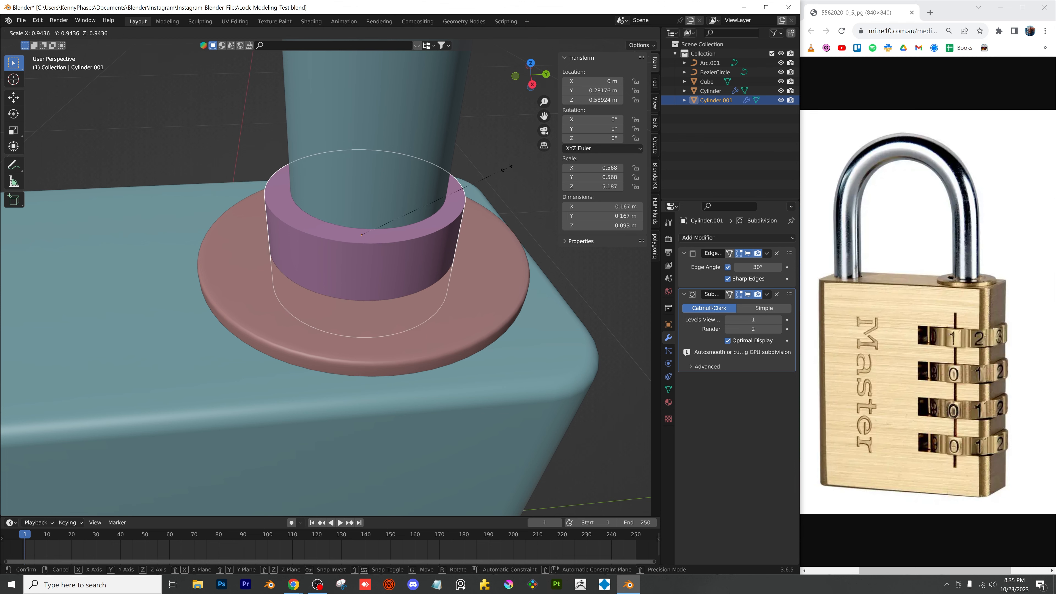
click(484, 176)
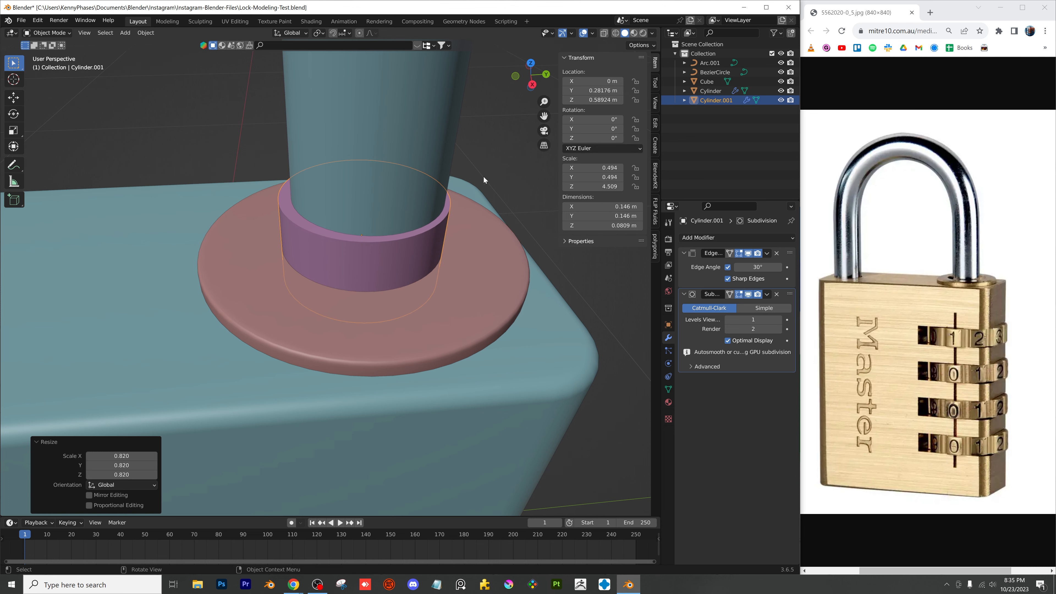
middle_drag(483, 176, 422, 222)
Add a Boolean Difference modifier to the lock body with Cylinder.001 as its object, and hide the cutter from viewport and render
click(502, 275)
click(699, 238)
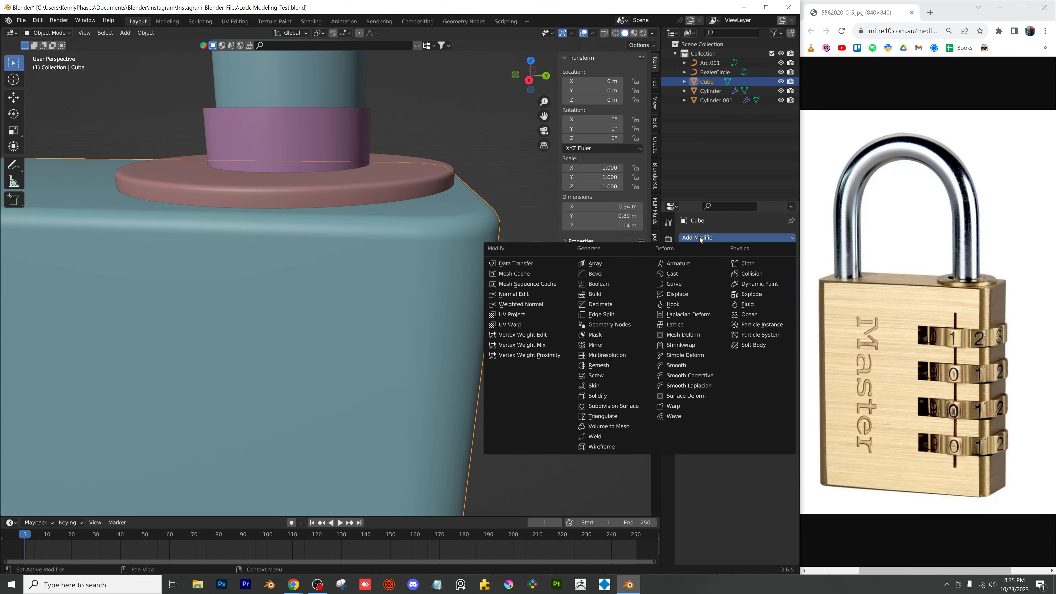
click(599, 284)
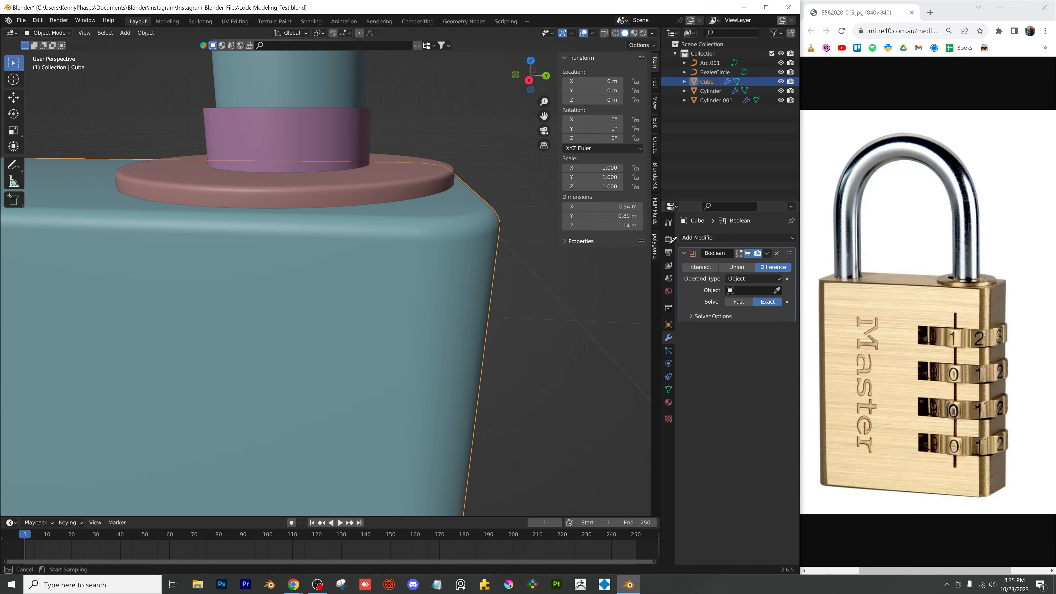
click(326, 116)
click(781, 100)
click(791, 100)
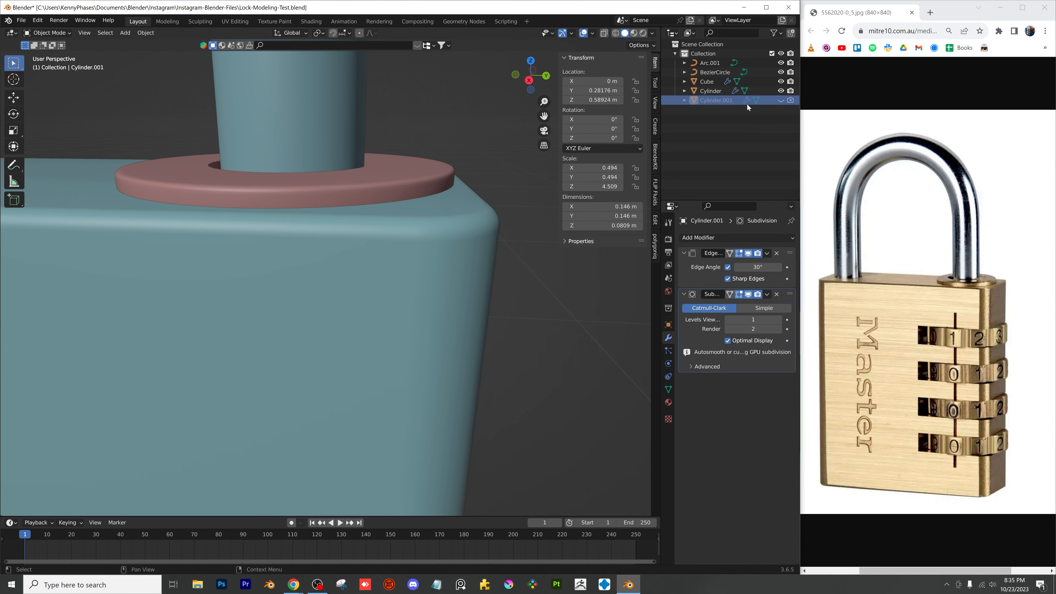
Lower the shackle about 0.051 m along Z into the lock body, check it from the right side, and save the file
middle_drag(271, 233, 412, 233)
scroll(319, 267, up, 1)
scroll(351, 252, down, 6)
click(358, 163)
key(g)
key(z)
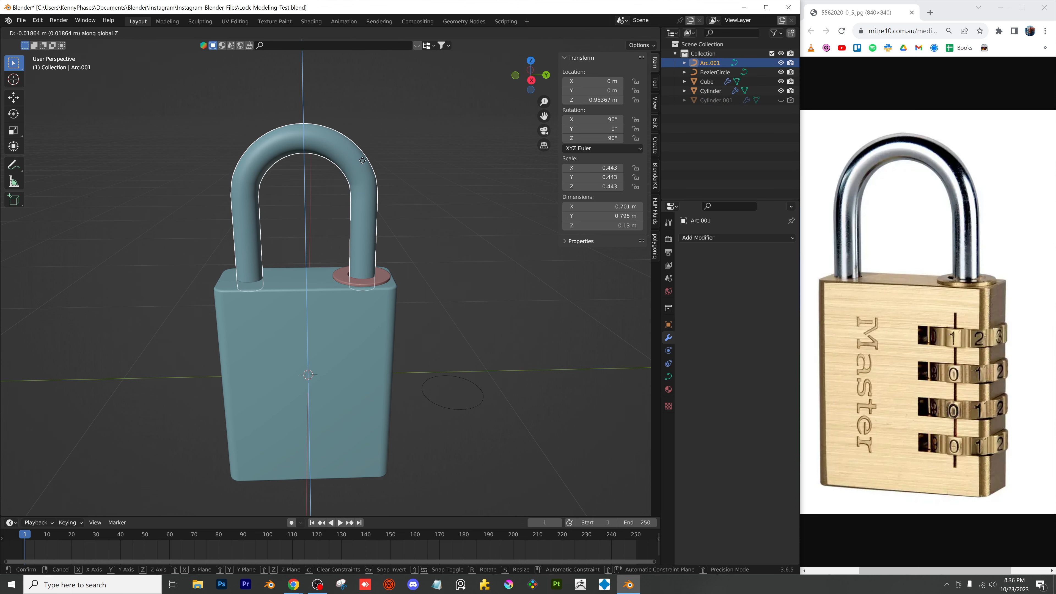
click(360, 166)
click(531, 81)
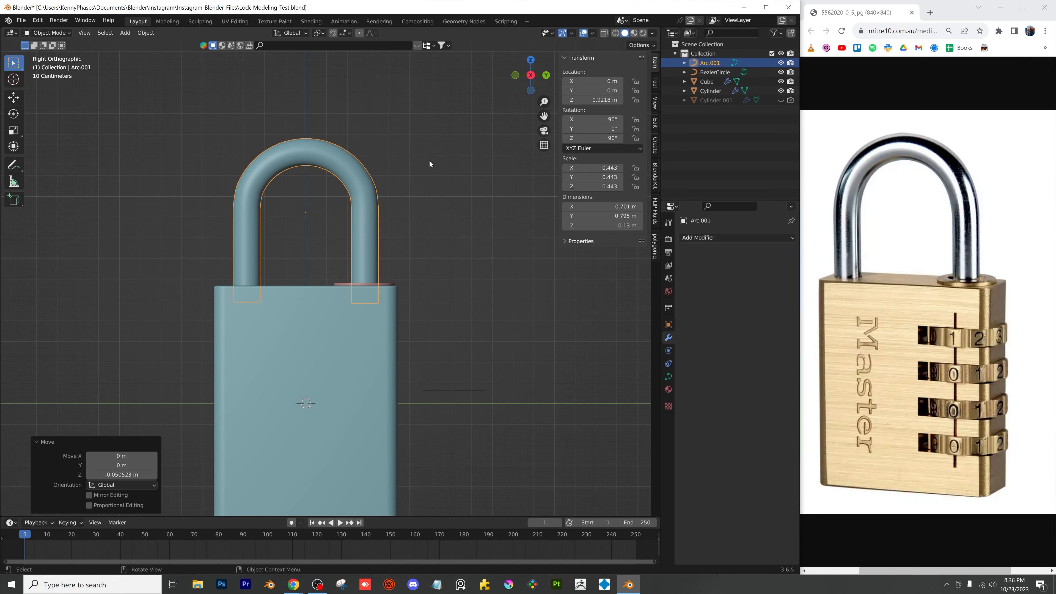
click(391, 176)
middle_drag(391, 176, 326, 306)
key(ctrl+s)
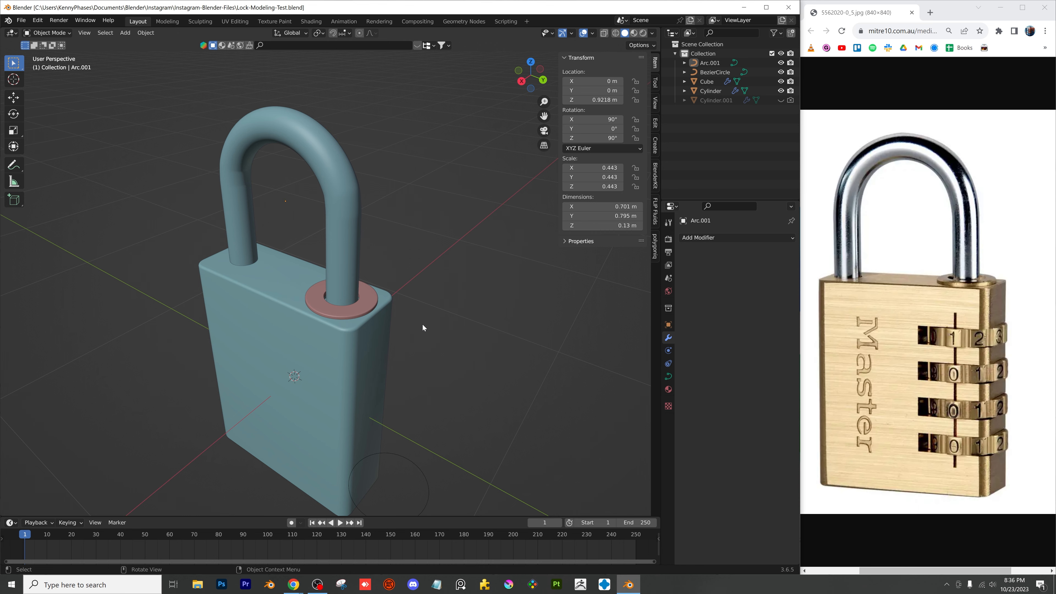
Add a cube to the scene and flatten it along Z to a scale of about 0.196
scroll(423, 324, up, 3)
scroll(424, 308, down, 1)
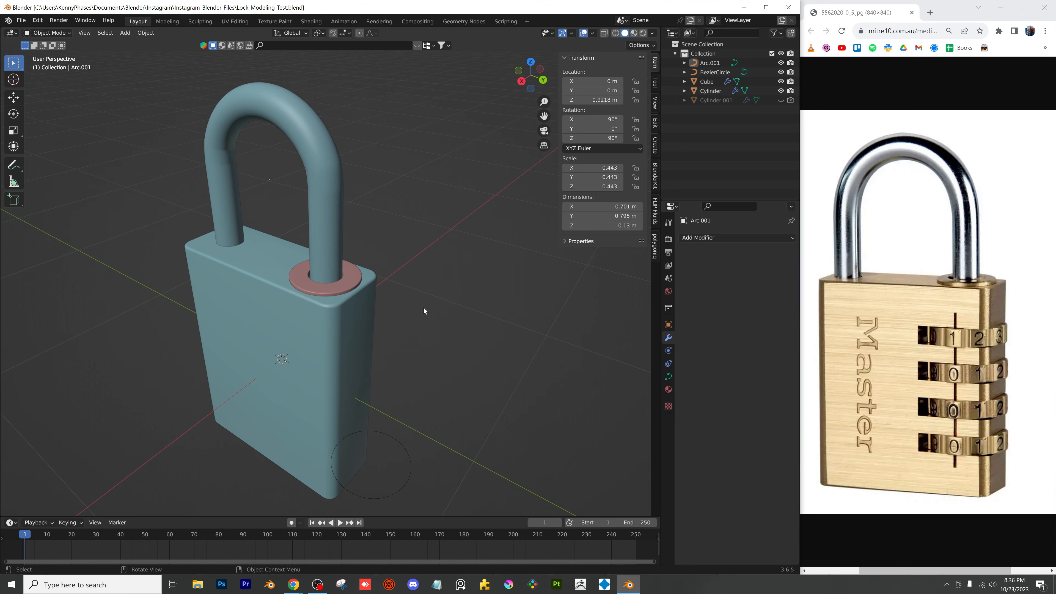
shift+middle_drag(423, 307, 405, 269)
click(299, 332)
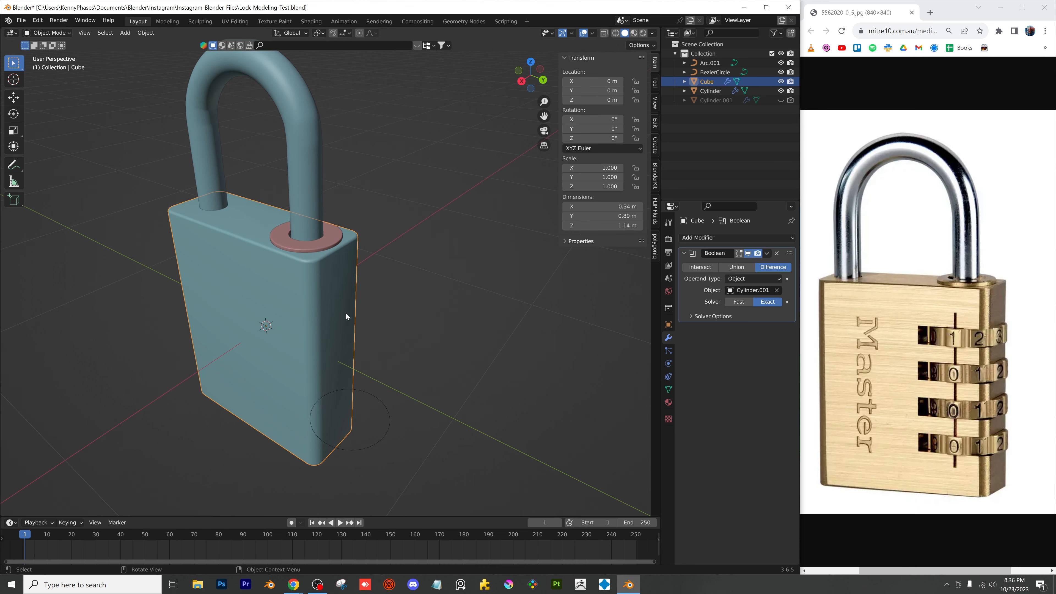
click(125, 33)
mouse_move(141, 43)
click(212, 52)
key(s)
key(z)
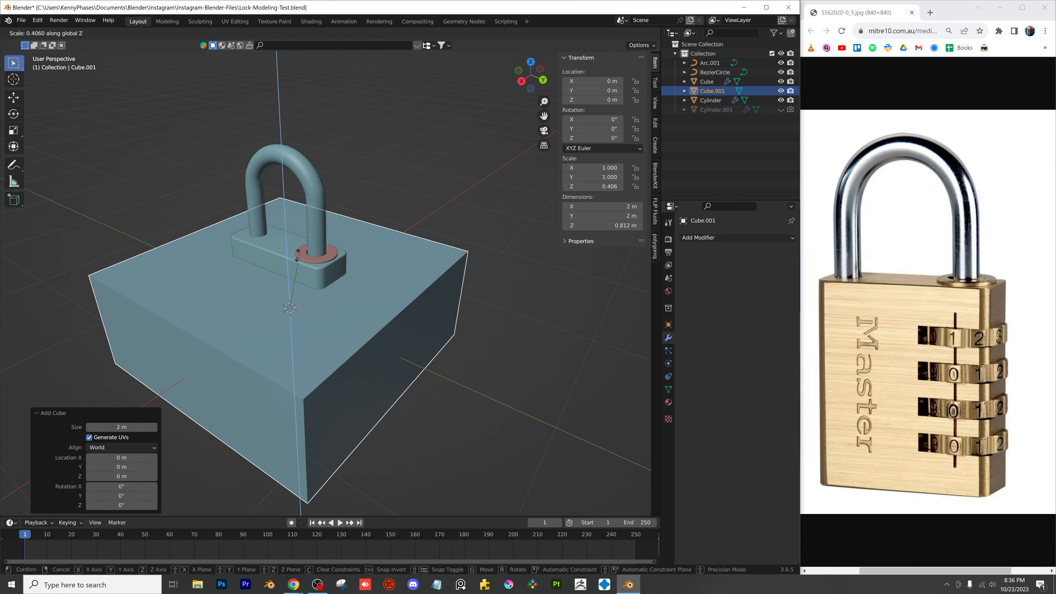
click(298, 283)
Shrink the flat block to a scale of about 0.42 and move it to about Y 0.451 m, Z 0.277 m at the body's side
click(521, 81)
key(s)
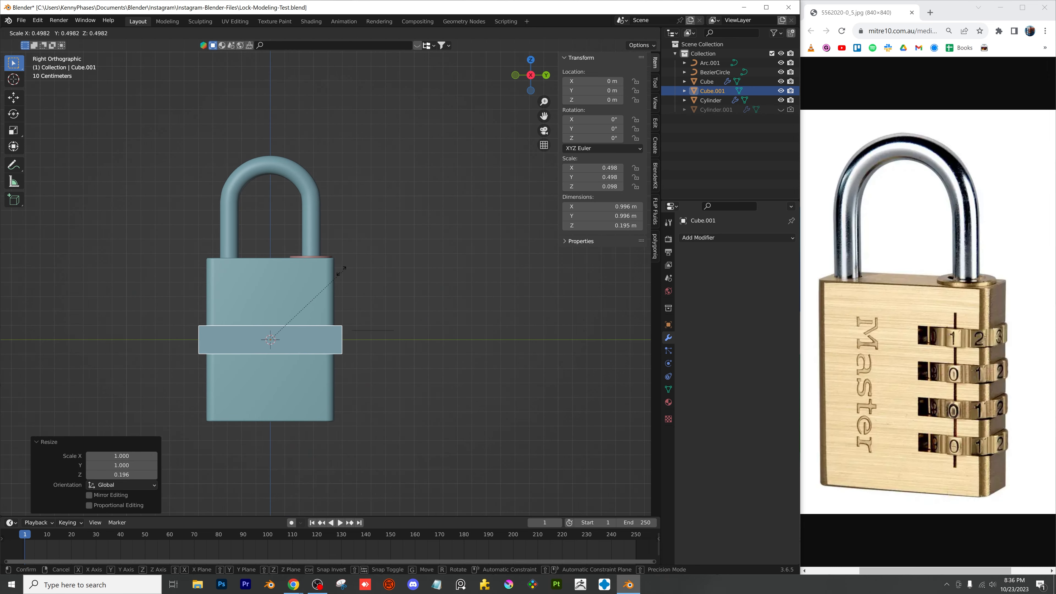
click(328, 280)
key(g)
click(392, 237)
scroll(386, 289, up, 1)
shift+middle_drag(386, 291, 326, 239)
Add an Array modifier to the flat block with a count of 4 and relative offset X 0, Z -1.650
click(699, 237)
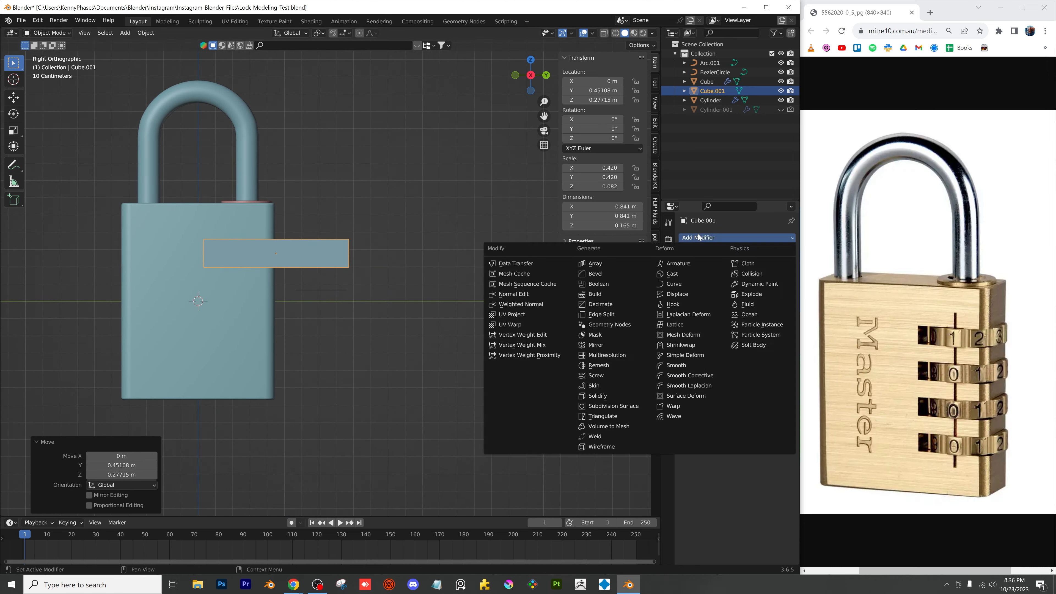
click(612, 264)
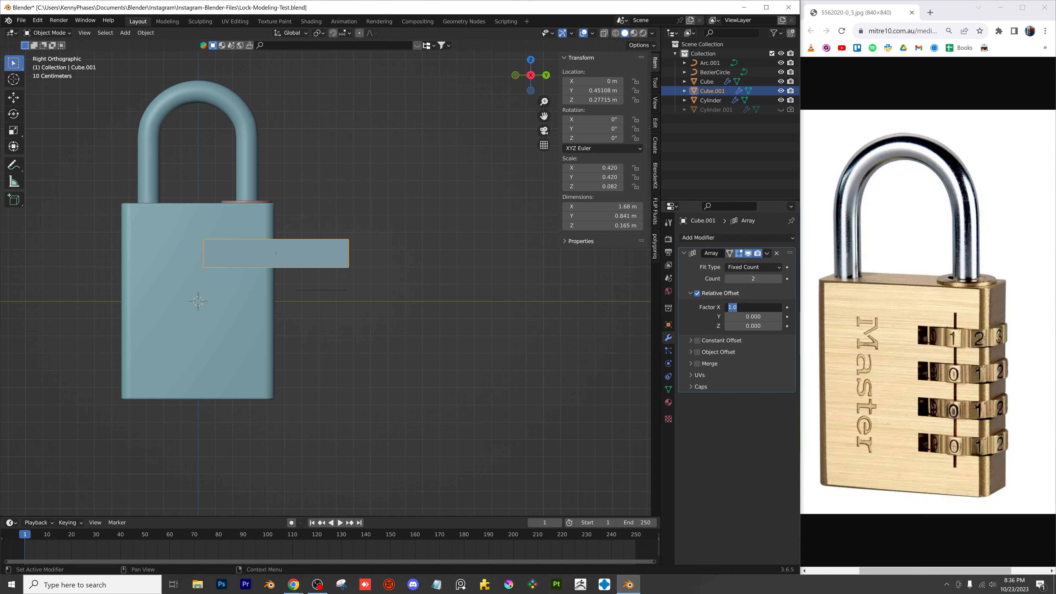
text(-)
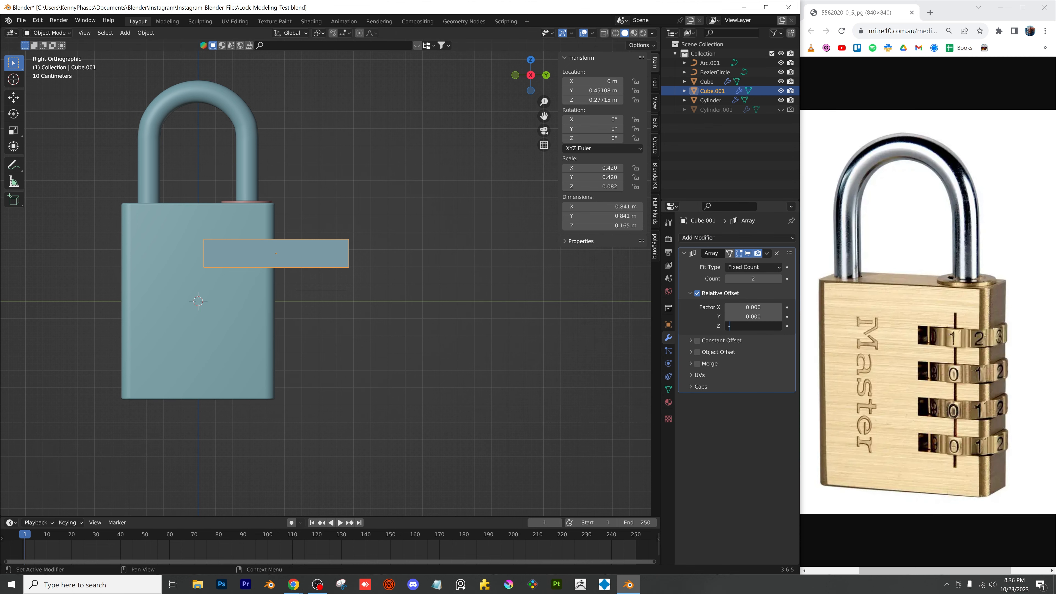
text(1)
key(Return)
click(779, 279)
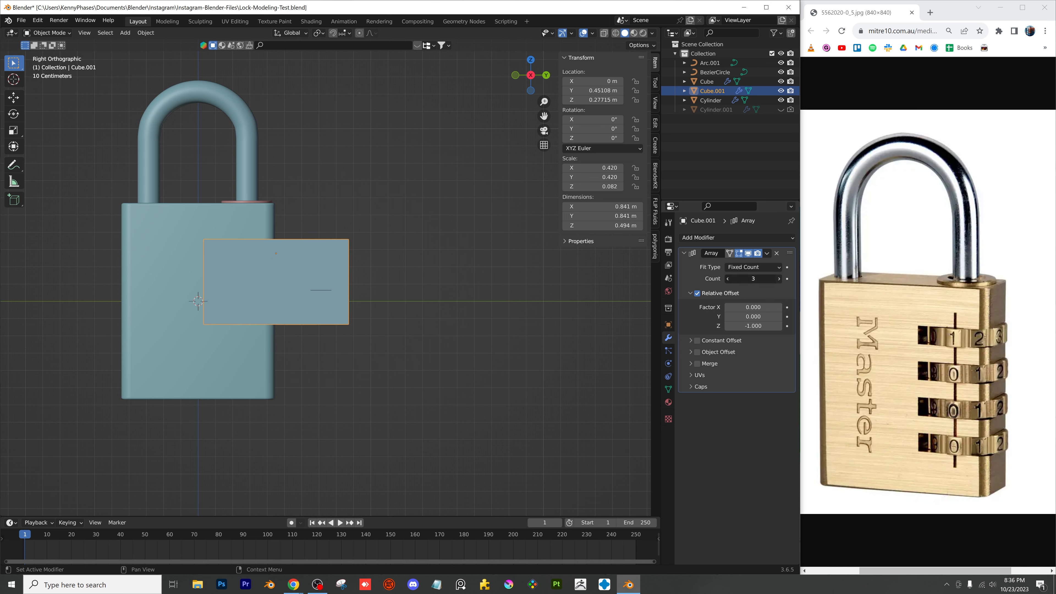
click(779, 279)
drag(760, 328, 736, 327)
Raise the block array about 0.132 m along Z and scale it down to about 0.591 m wide
key(g)
key(z)
click(465, 326)
scroll(361, 256, up, 2)
key(s)
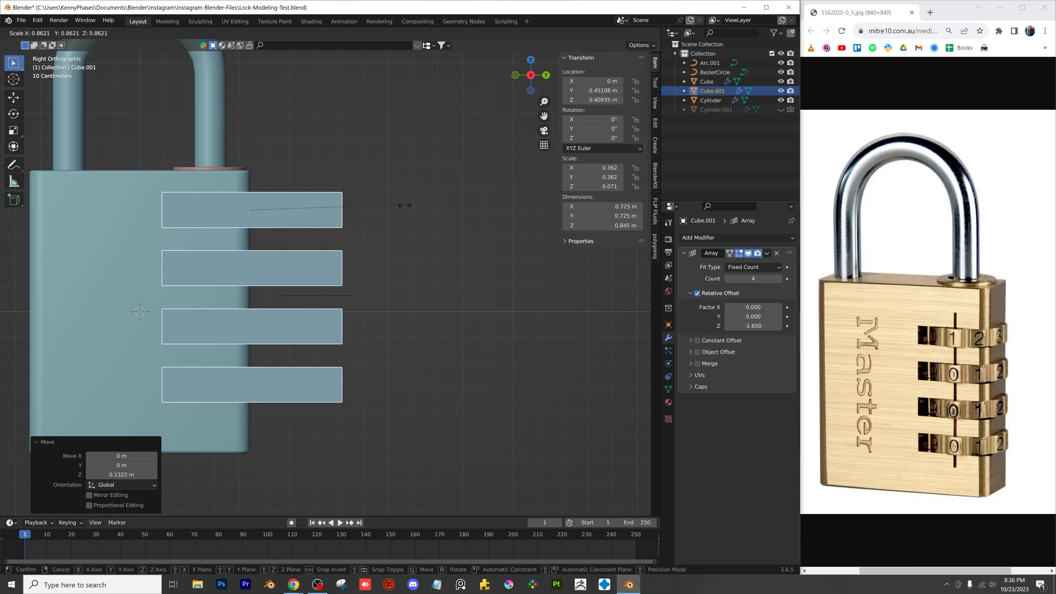
click(377, 215)
Lower the block array about 0.166 m along Z and check its position against the lock body's side
key(g)
key(z)
click(379, 255)
middle_drag(378, 257, 459, 221)
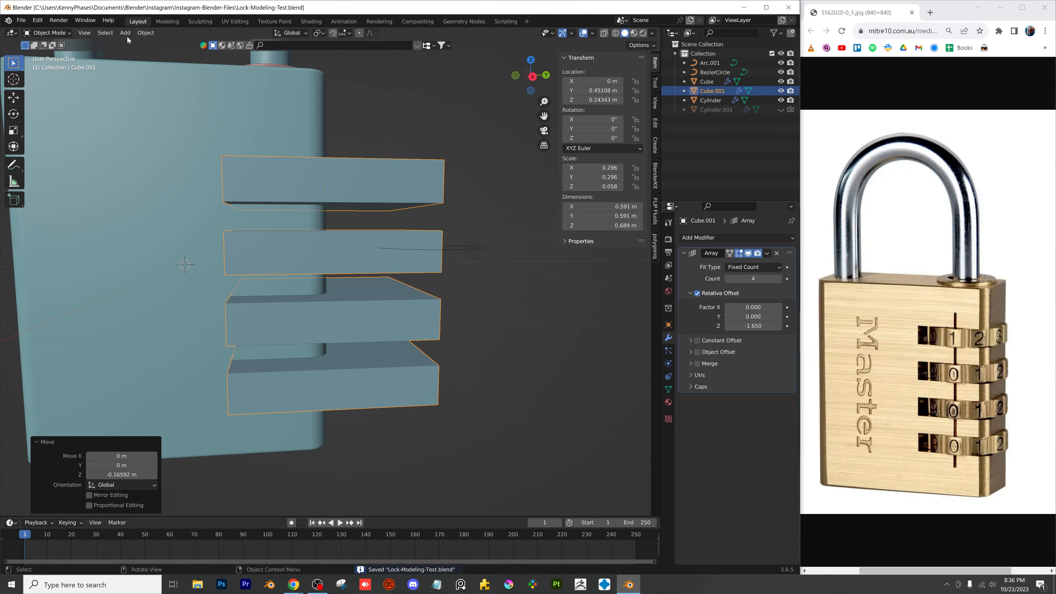
Apply the scale of the arrayed block
click(146, 33)
mouse_move(169, 82)
click(258, 99)
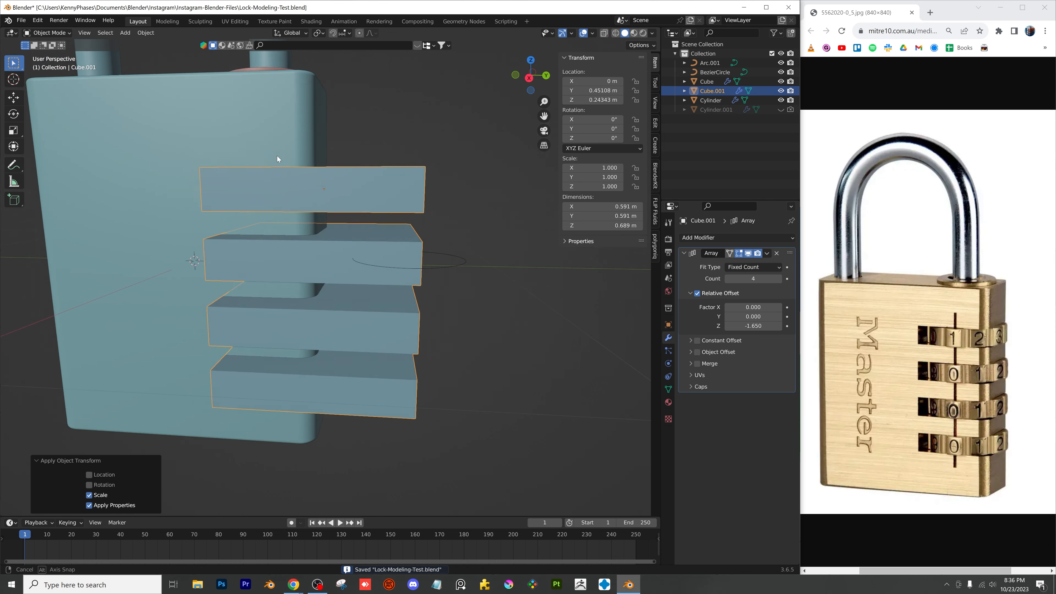
Add a second Boolean Difference modifier to the lock body with the arrayed block as its cutter object
click(309, 151)
click(729, 241)
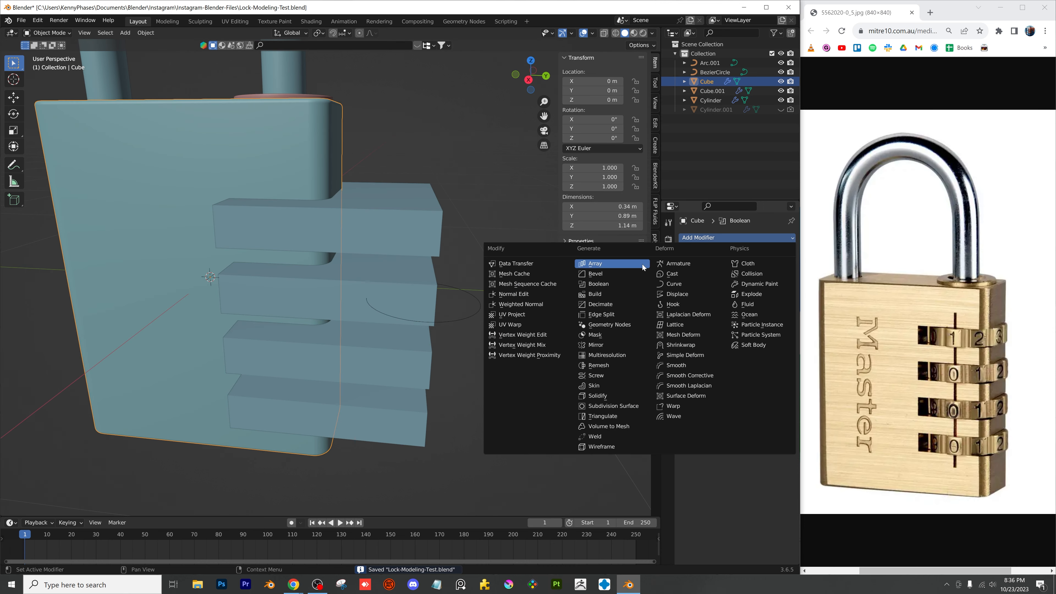
click(619, 287)
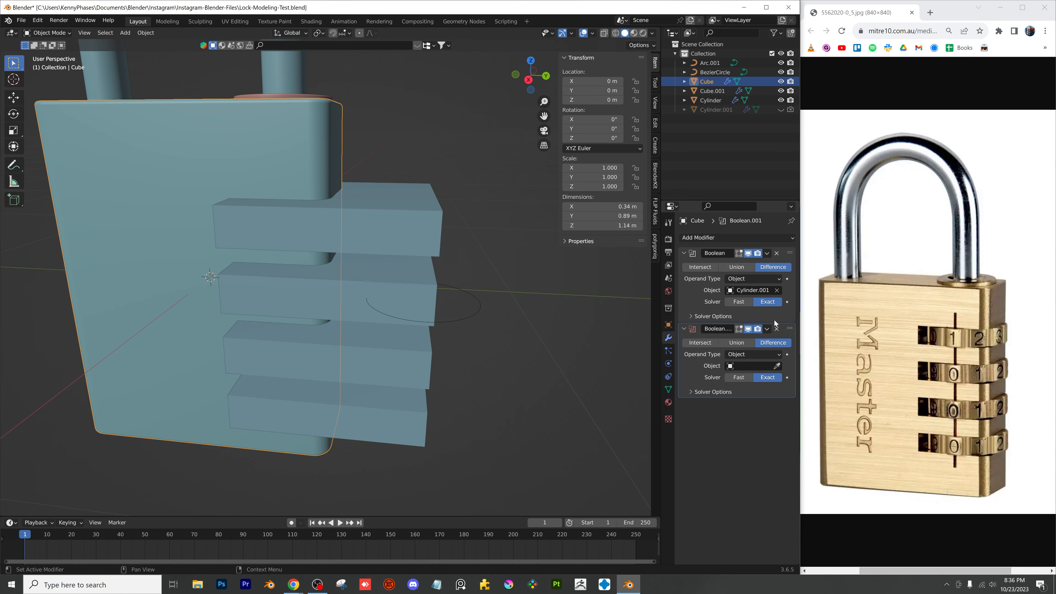
click(424, 261)
click(781, 81)
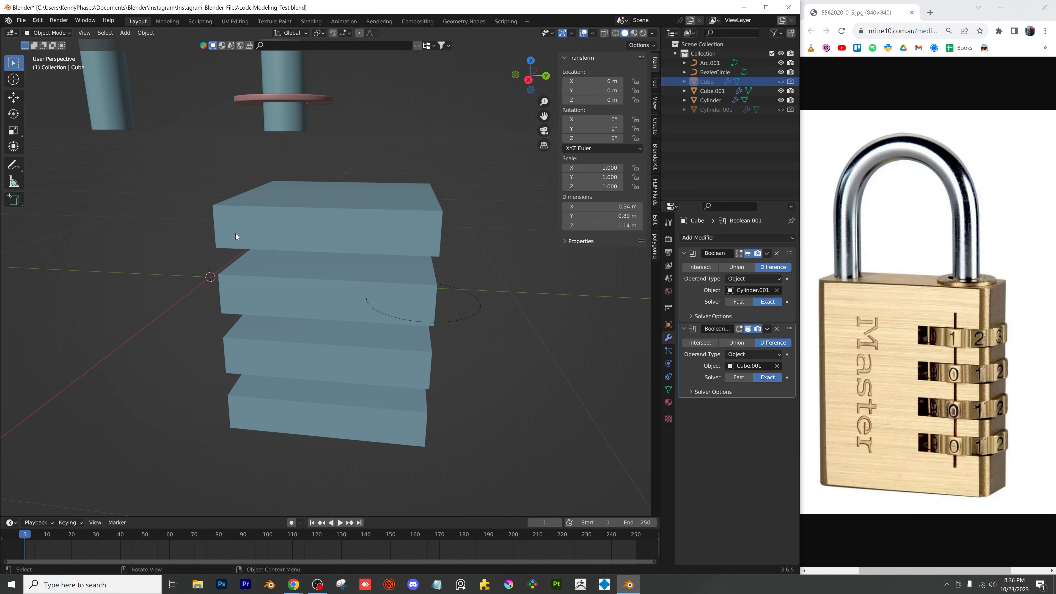
click(781, 81)
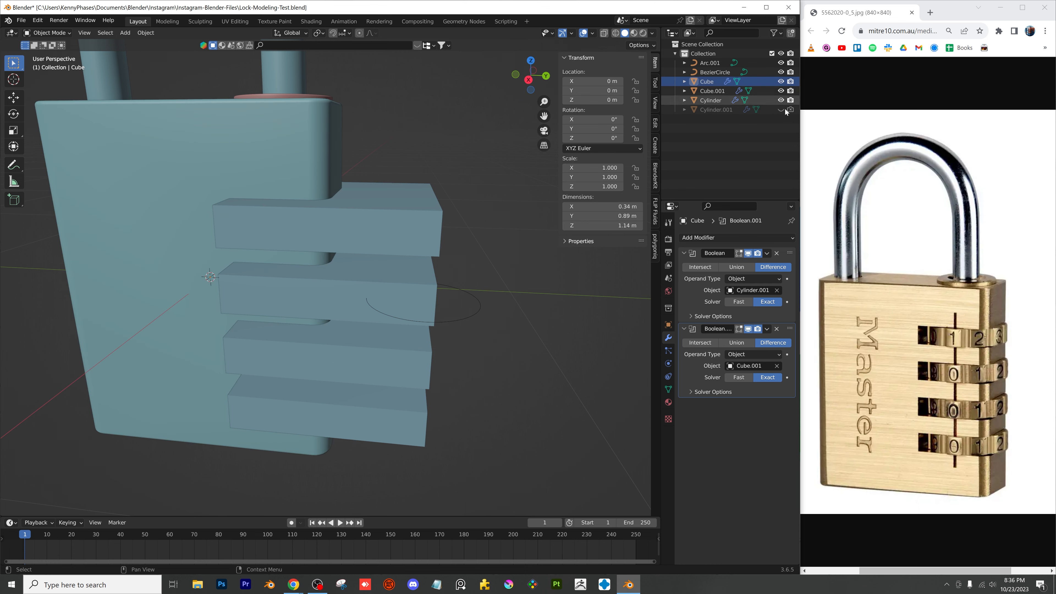
Hide the arrayed cutter block and inspect the four slots cut into the lock body's side
click(332, 192)
click(331, 192)
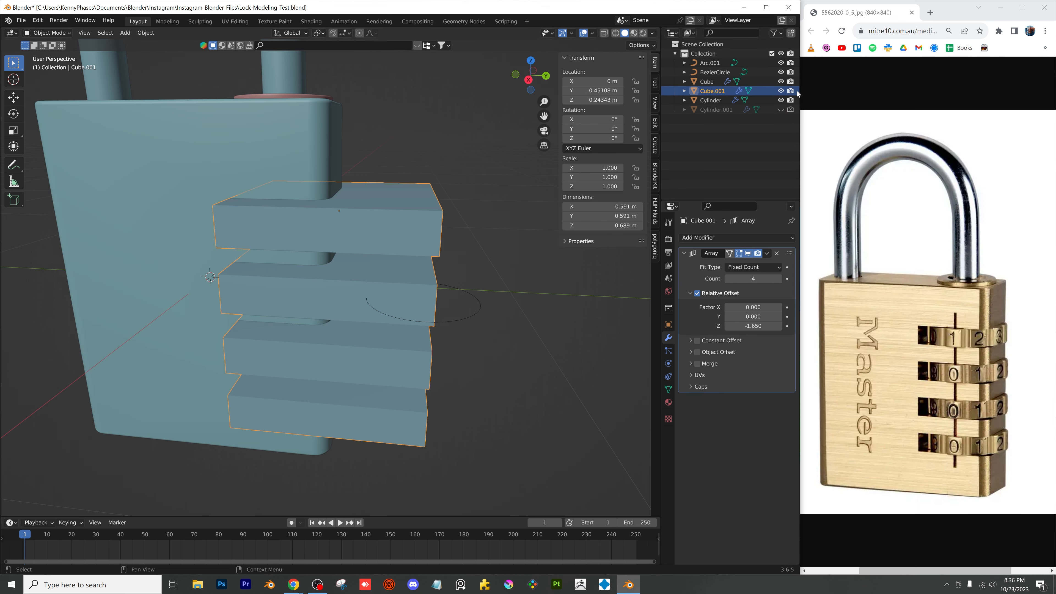
click(781, 91)
middle_drag(324, 221, 391, 187)
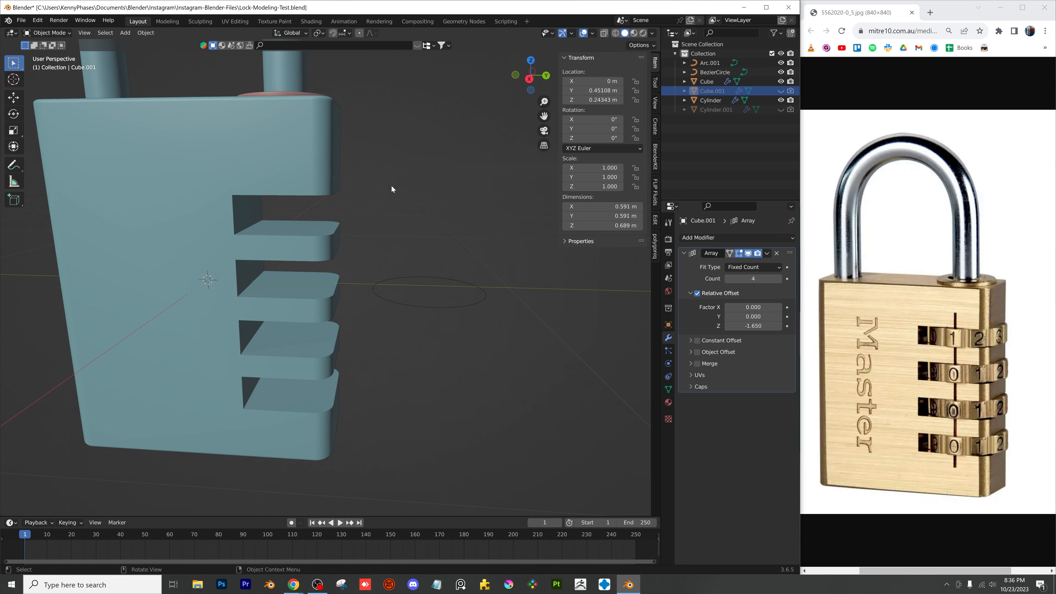
Show the cutter array, move it about -0.104 m along Y to deepen the slots, hide it and save the file
click(781, 91)
key(g)
key(y)
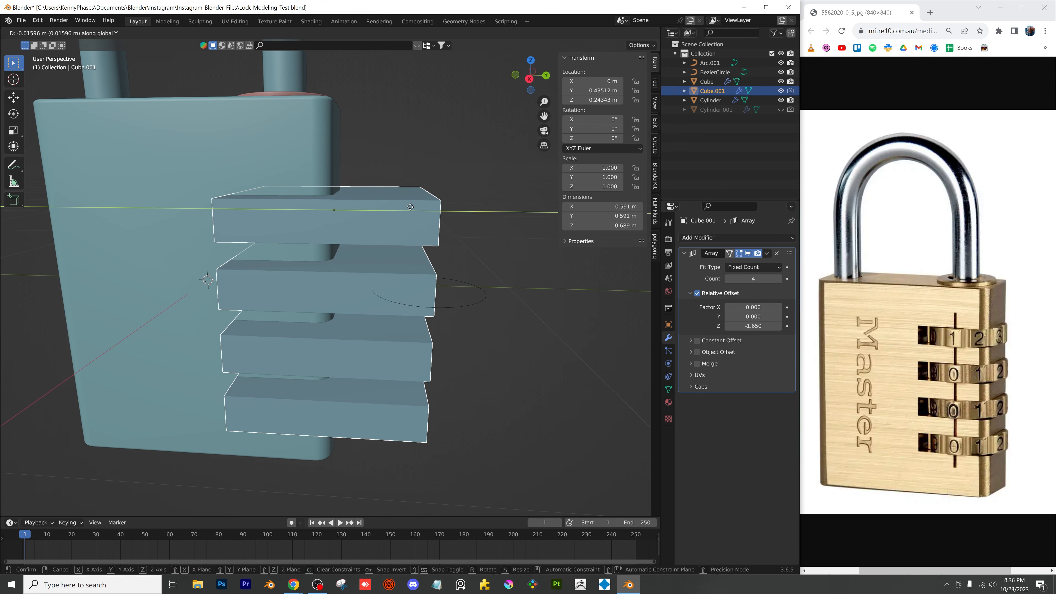
click(417, 189)
click(531, 80)
scroll(391, 217, down, 2)
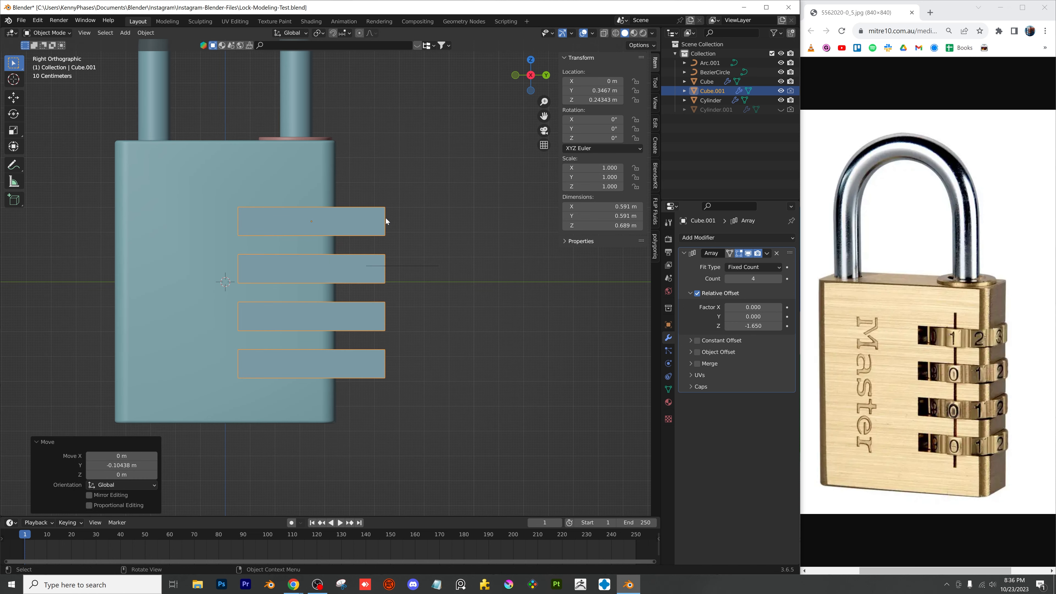
click(781, 90)
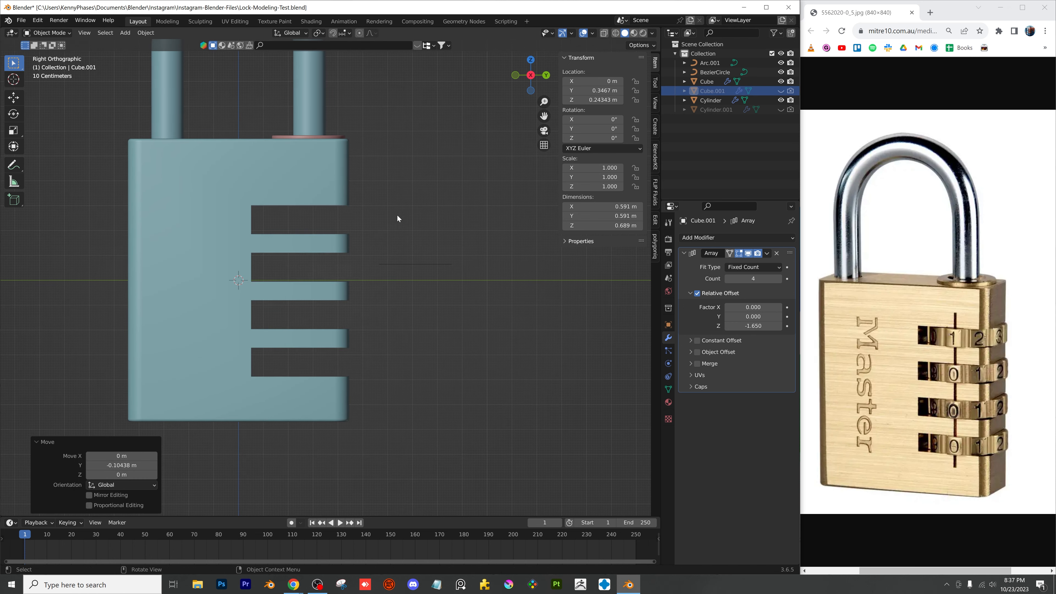
middle_drag(396, 215, 499, 190)
key(ctrl+s)
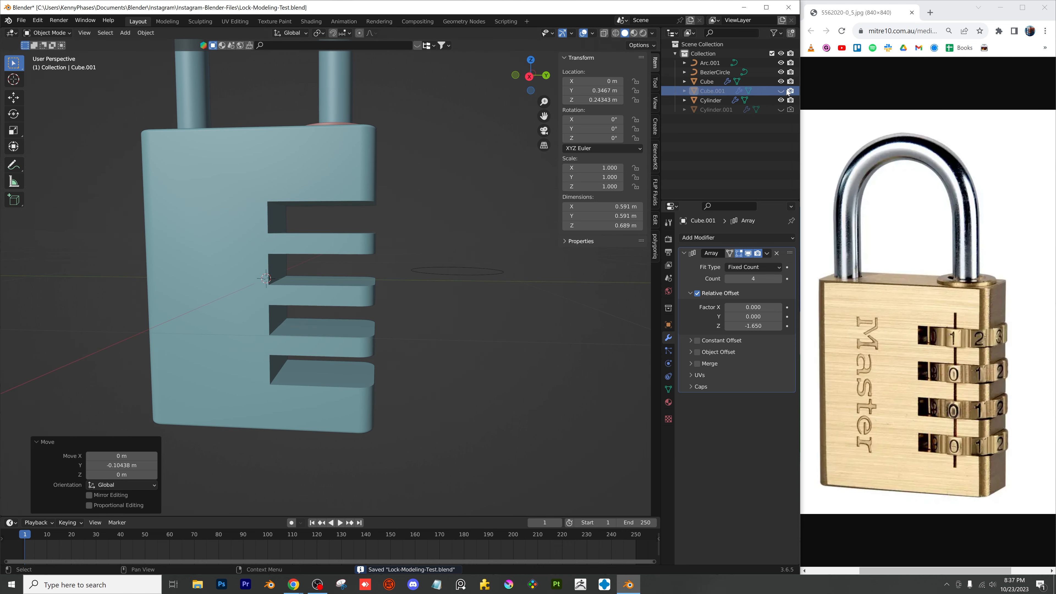
Show the cutter array again and raise it along Z to a height of about 0.267 m
click(781, 90)
click(417, 211)
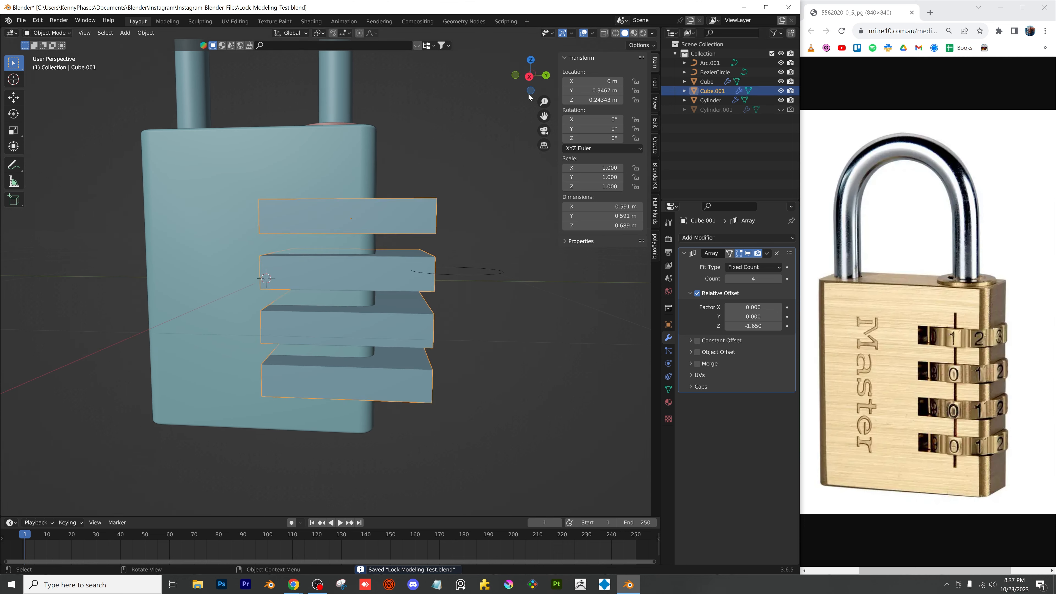
click(530, 77)
key(g)
key(z)
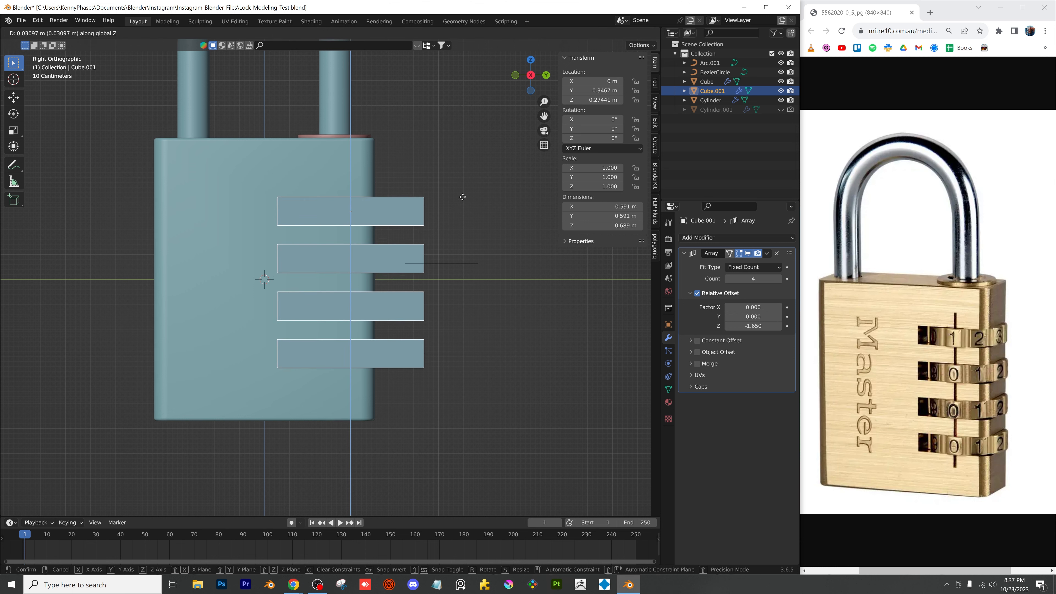
click(463, 196)
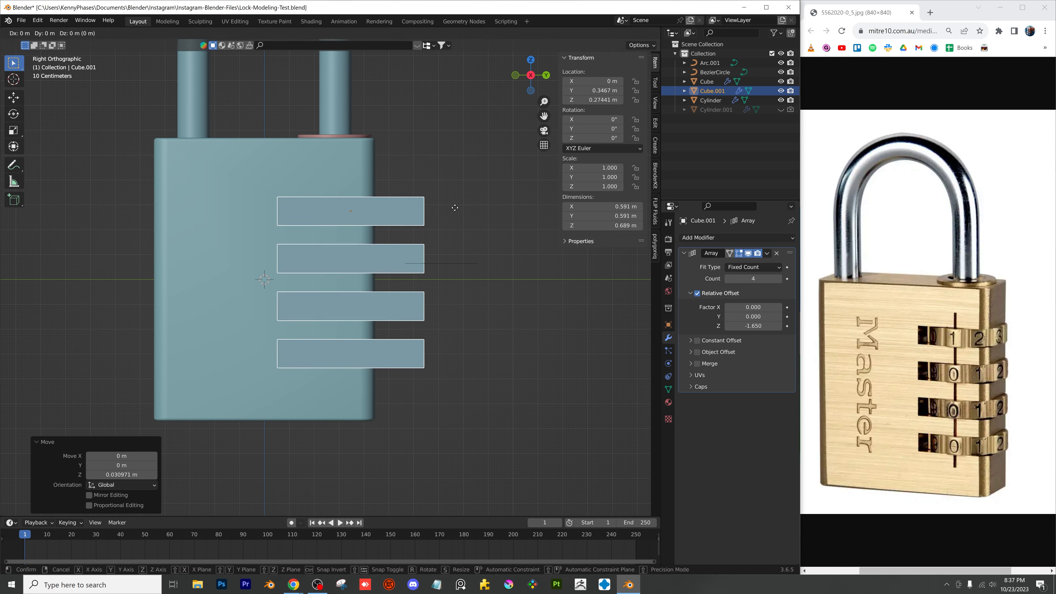
key(g)
key(z)
click(497, 194)
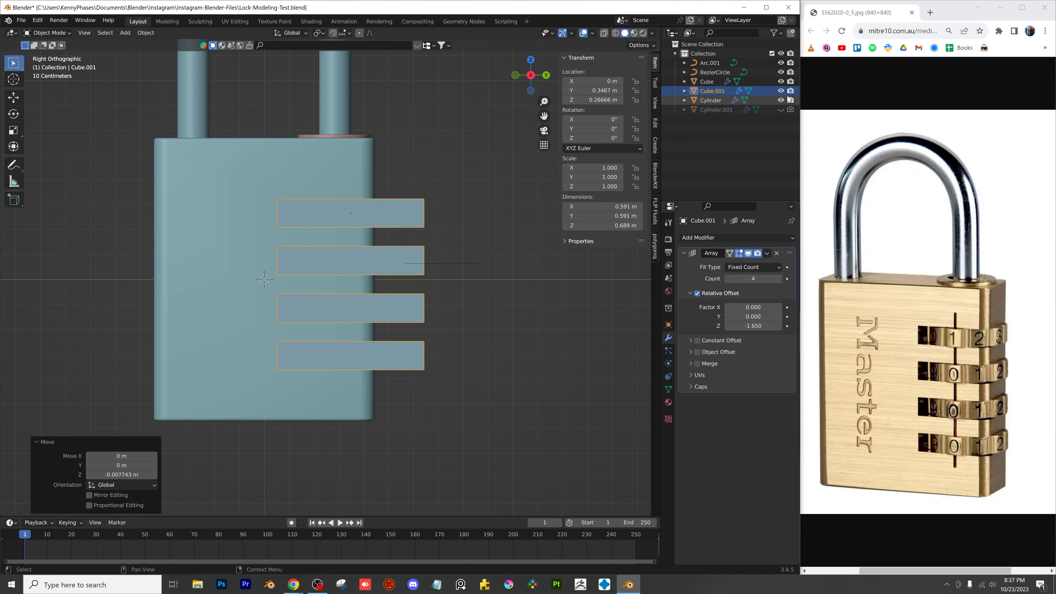
Hide the cutter array, check the repositioned slots on the whole padlock and save the file
click(781, 91)
middle_drag(300, 266, 352, 262)
key(ctrl+s)
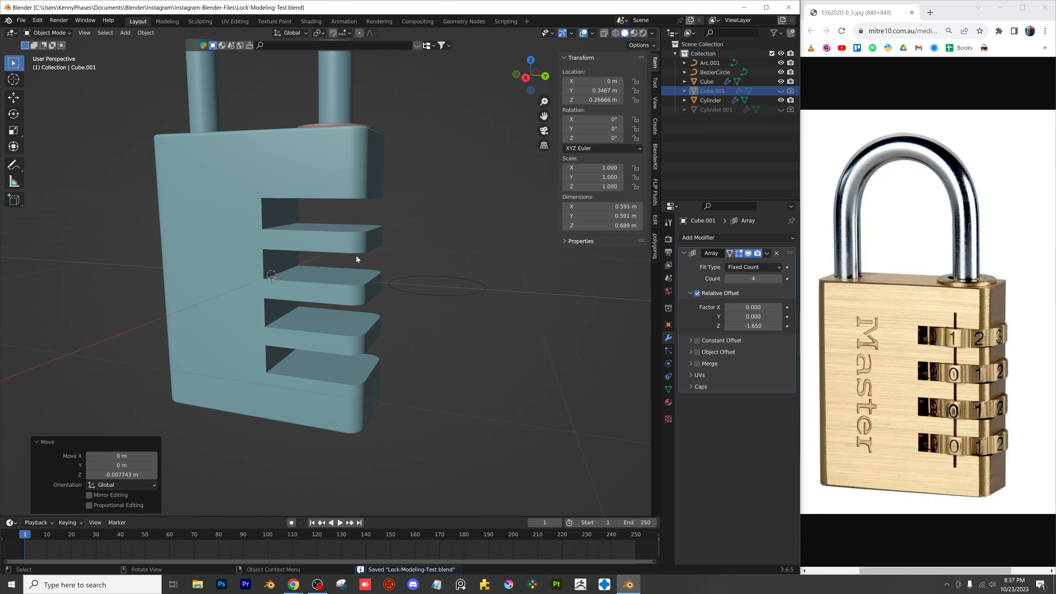
scroll(394, 229, down, 1)
shift+middle_drag(394, 229, 411, 288)
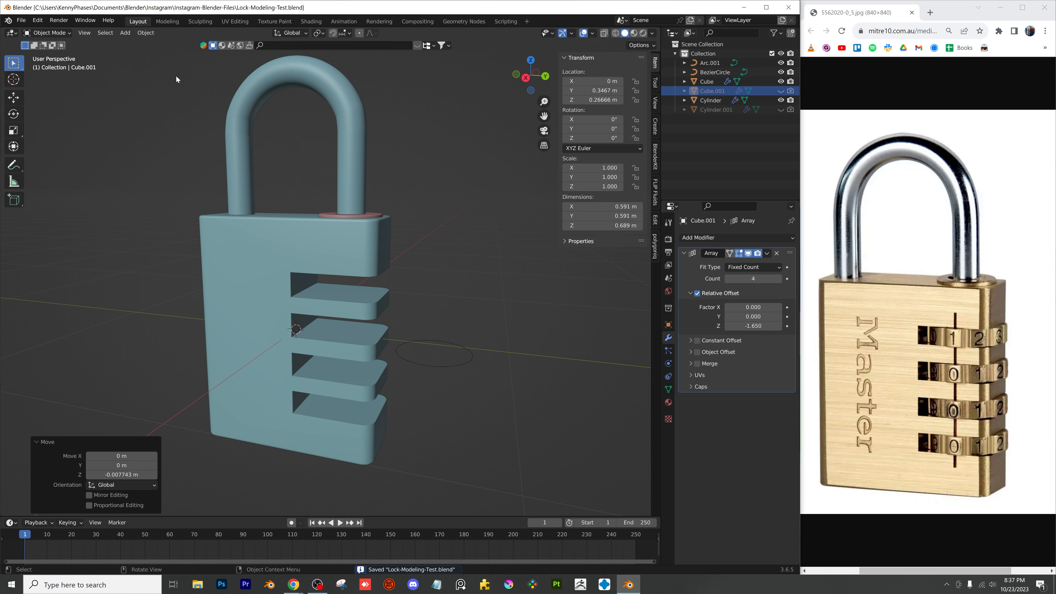
Duplicate the shackle collar about 0.317 m down along Z, scale it up about 1.55 times and remove the copy's Boolean modifier
click(357, 217)
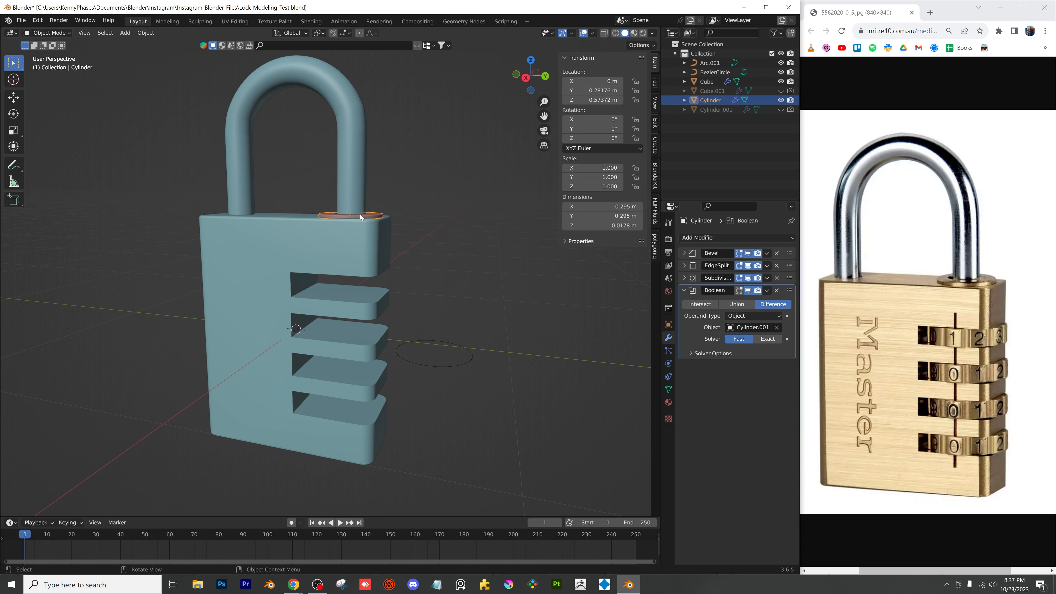
key(shift+d)
key(z)
click(391, 278)
key(s)
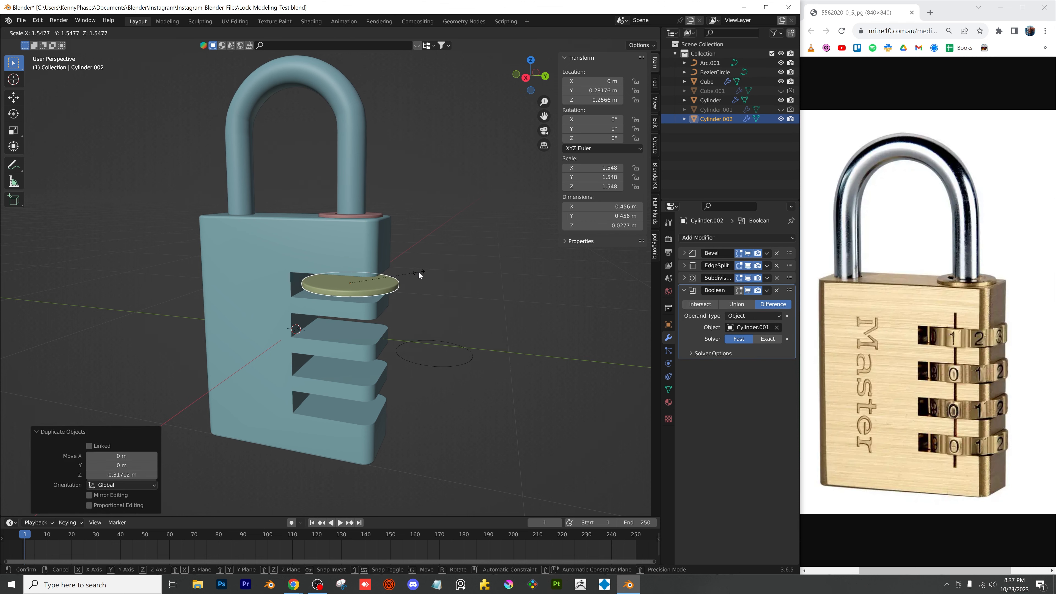
click(418, 272)
click(777, 291)
Scale the duplicated disc along Z to about 0.113 m thick and raise it about 0.011 m to fill the uppermost slot
scroll(420, 289, up, 1)
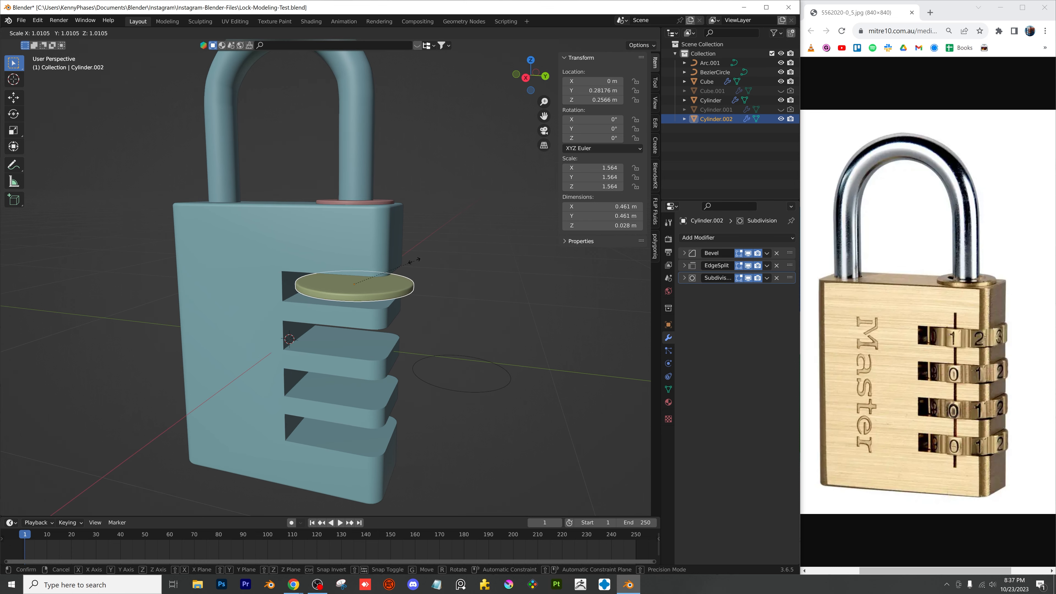
key(s)
key(z)
click(535, 84)
click(527, 81)
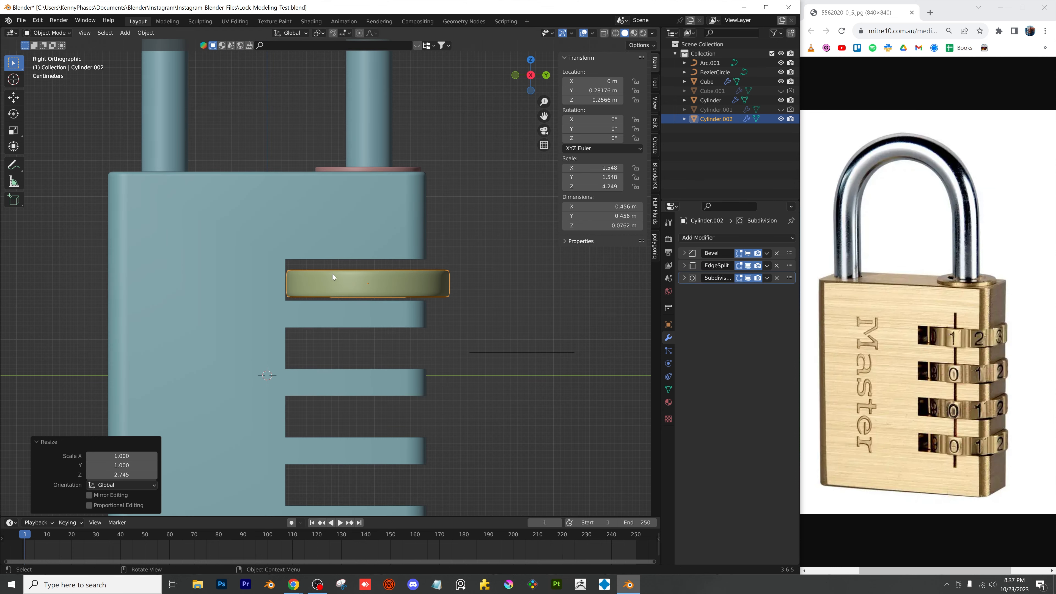
shift+middle_drag(333, 274, 298, 293)
key(s)
key(z)
click(379, 230)
key(g)
key(z)
click(377, 226)
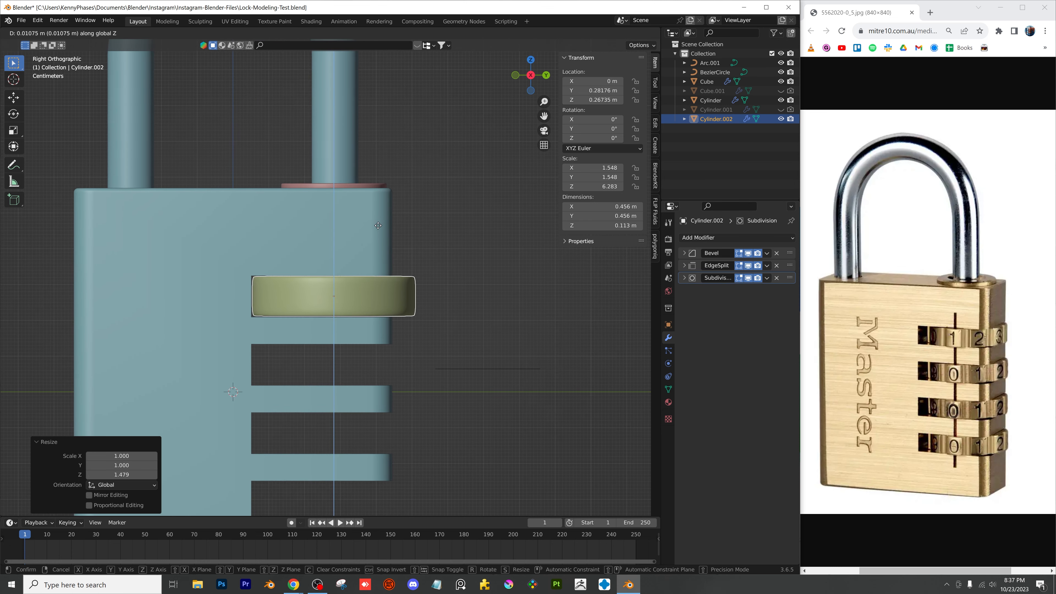
Apply the scale of the dial disc
middle_drag(366, 250, 182, 60)
click(142, 34)
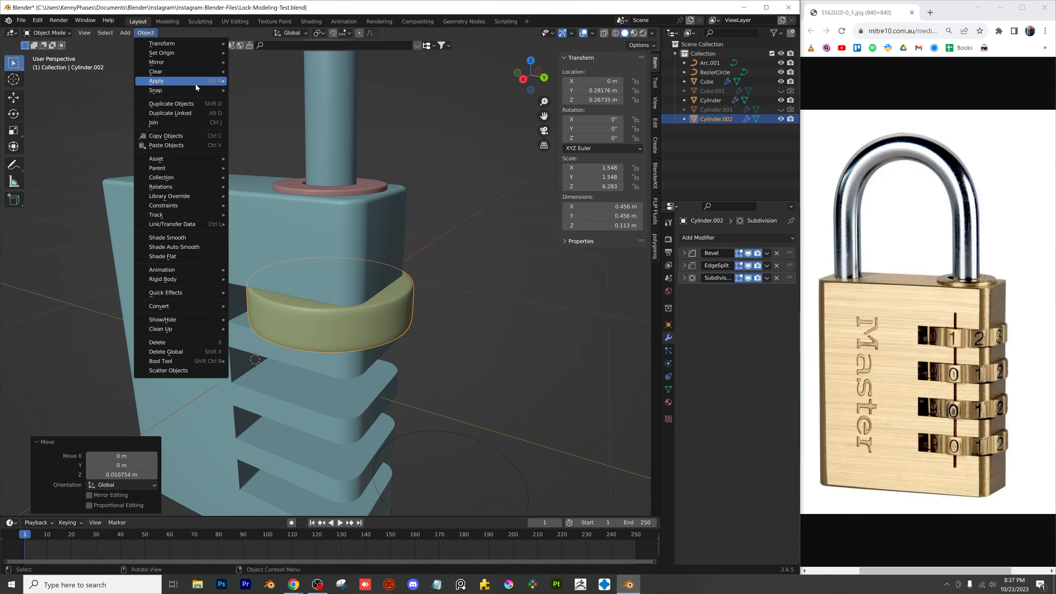
mouse_move(196, 80)
click(259, 102)
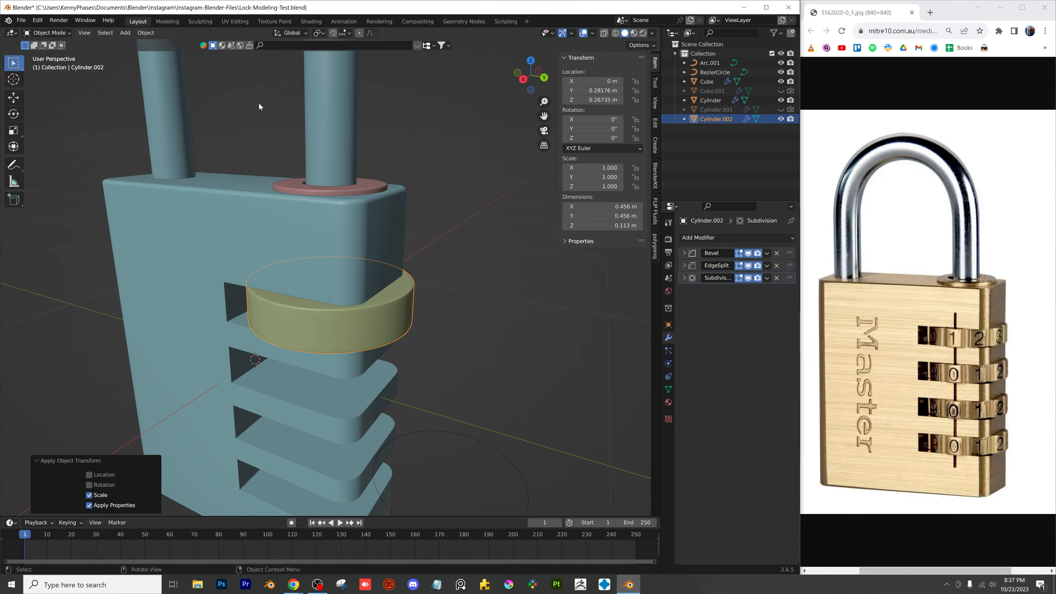
Add an Array modifier to the dial disc with relative offset X 0, Y 0, Z -1.2
click(700, 237)
click(612, 264)
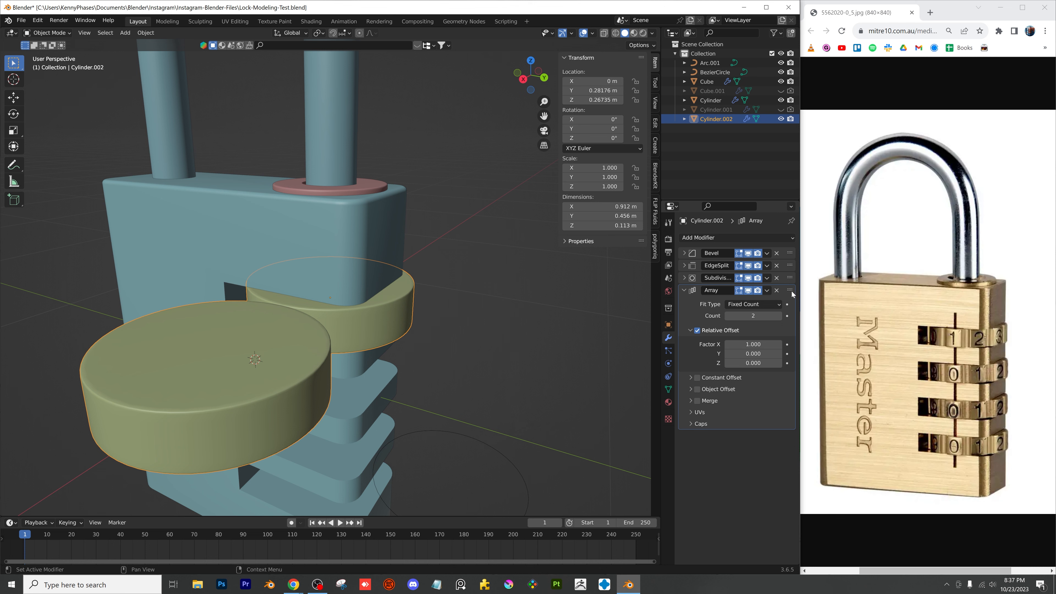
text(0)
key(Tab)
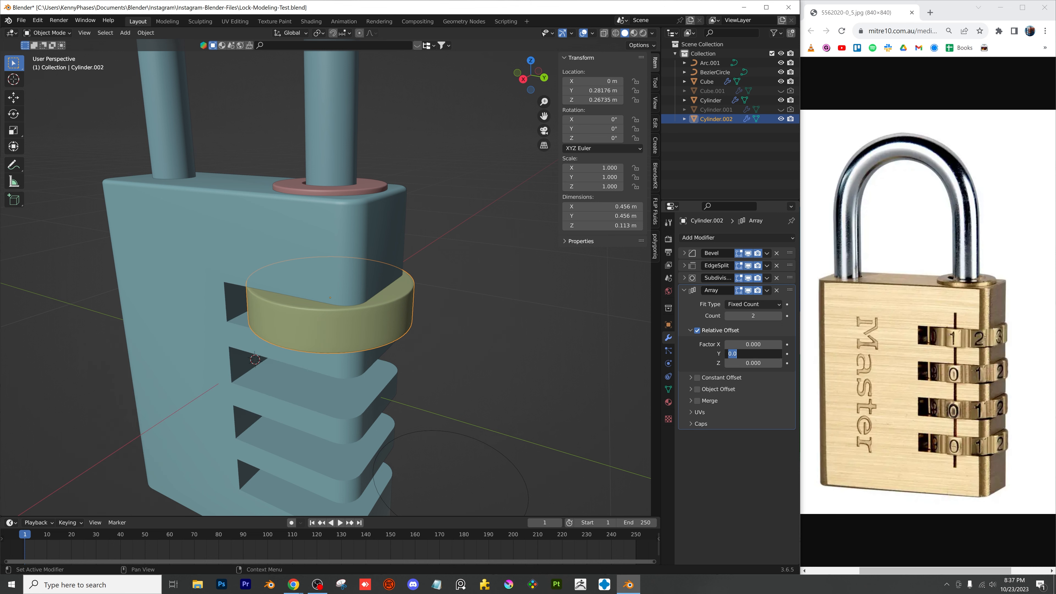
text(-1.2)
key(Return)
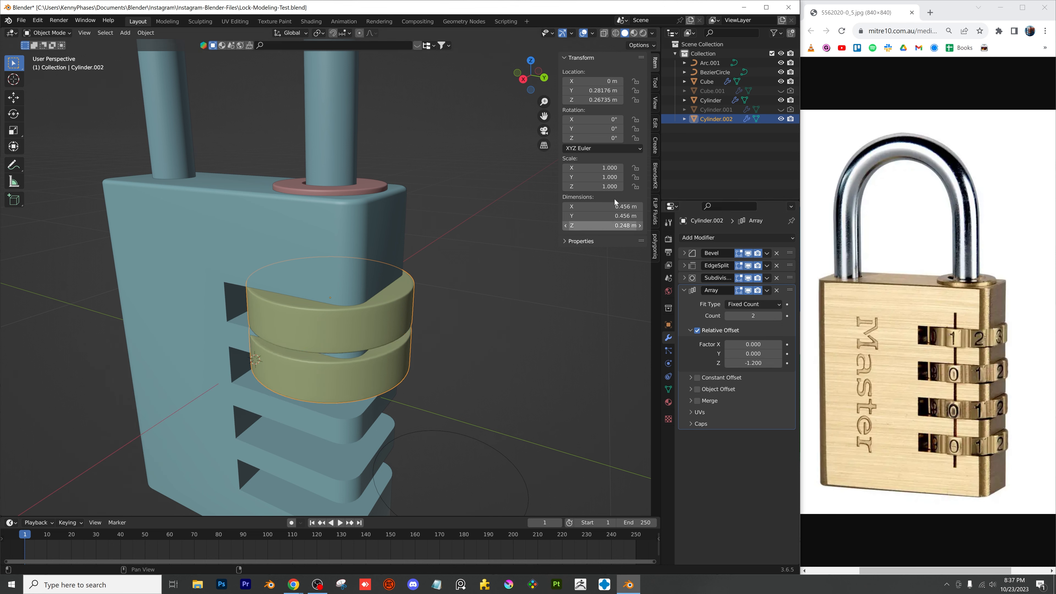
Set the dial array's count to 4 and its relative Z offset to -1.690
click(523, 79)
shift+middle_drag(435, 315, 416, 203)
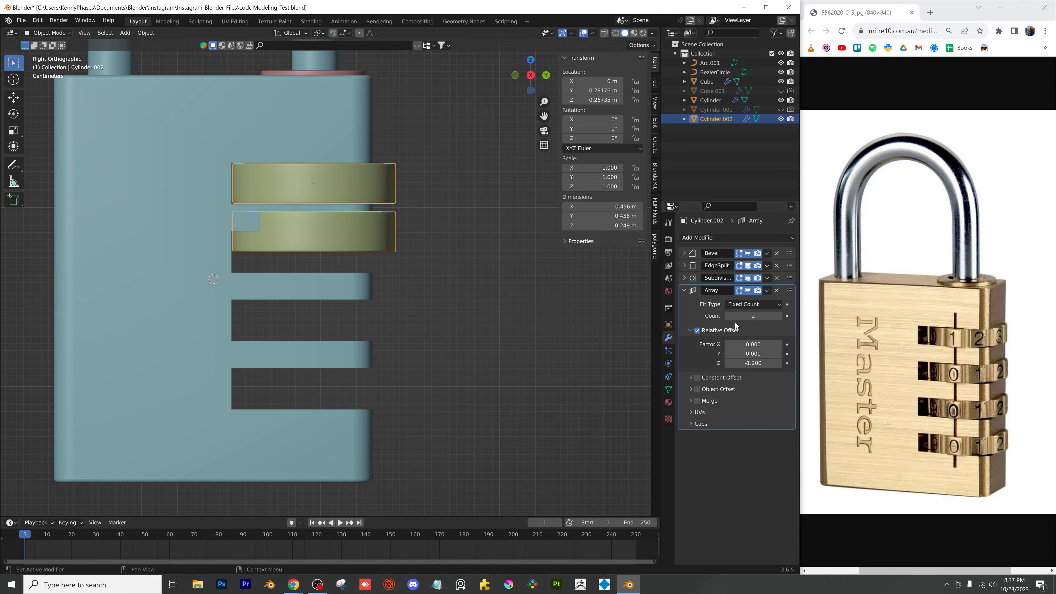
drag(771, 317, 792, 317)
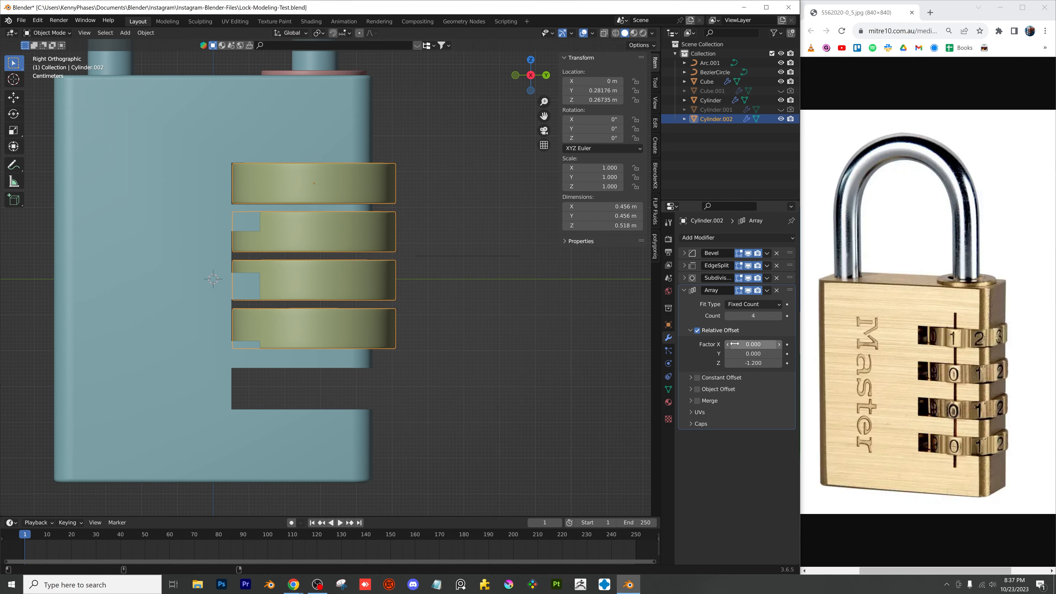
drag(753, 363, 726, 363)
click(467, 367)
Scale the dial discs down to about 0.392 m wide and move them about -0.025 m along Y into the slots
middle_drag(467, 367, 451, 386)
click(379, 195)
key(s)
click(495, 111)
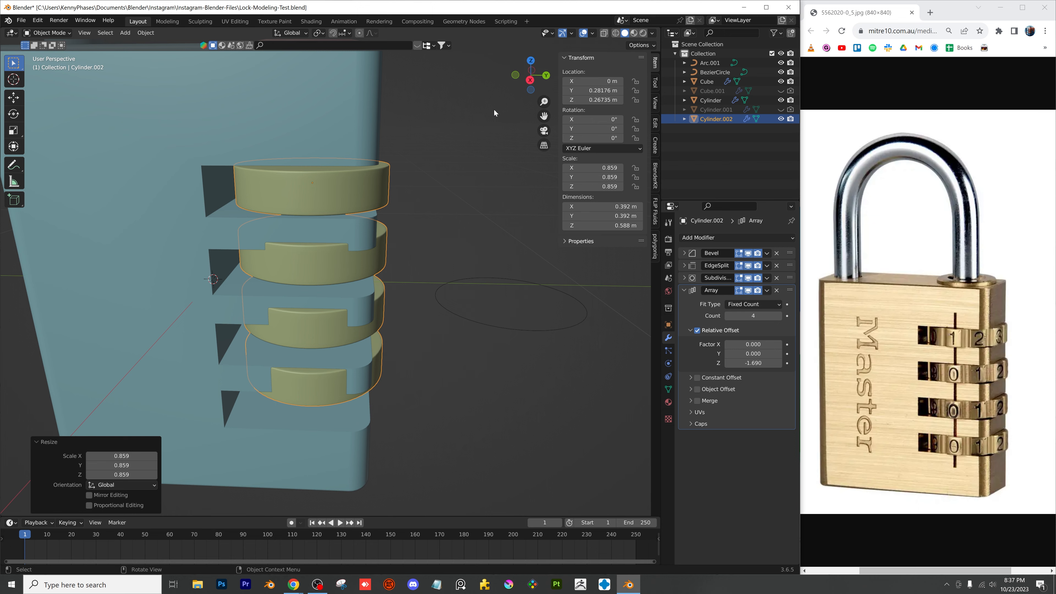
click(532, 80)
key(g)
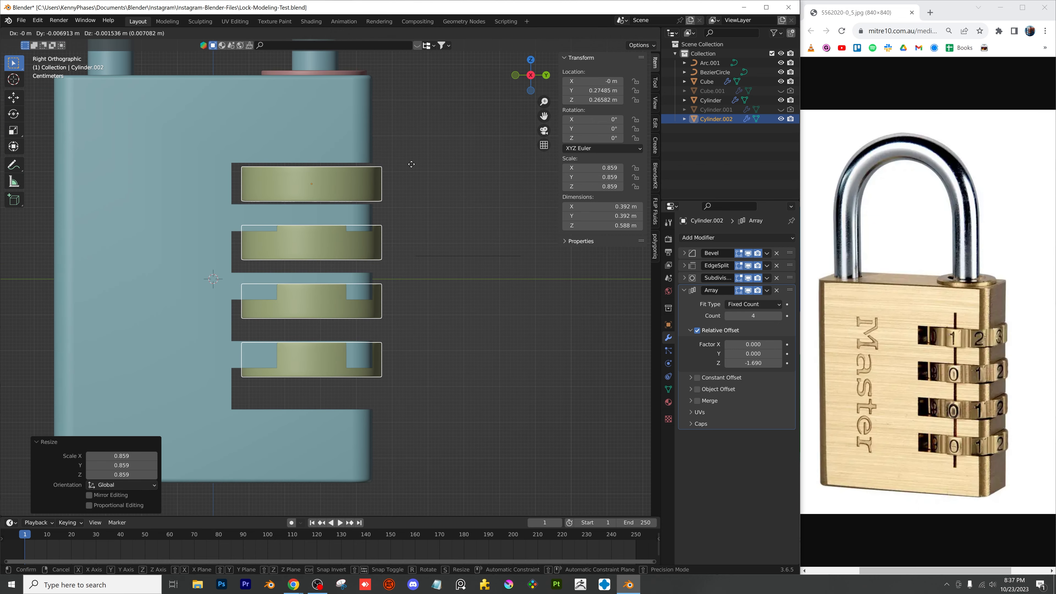
click(406, 164)
Scale the dial discs along Z by about 1.116 and apply their scale
key(s)
key(z)
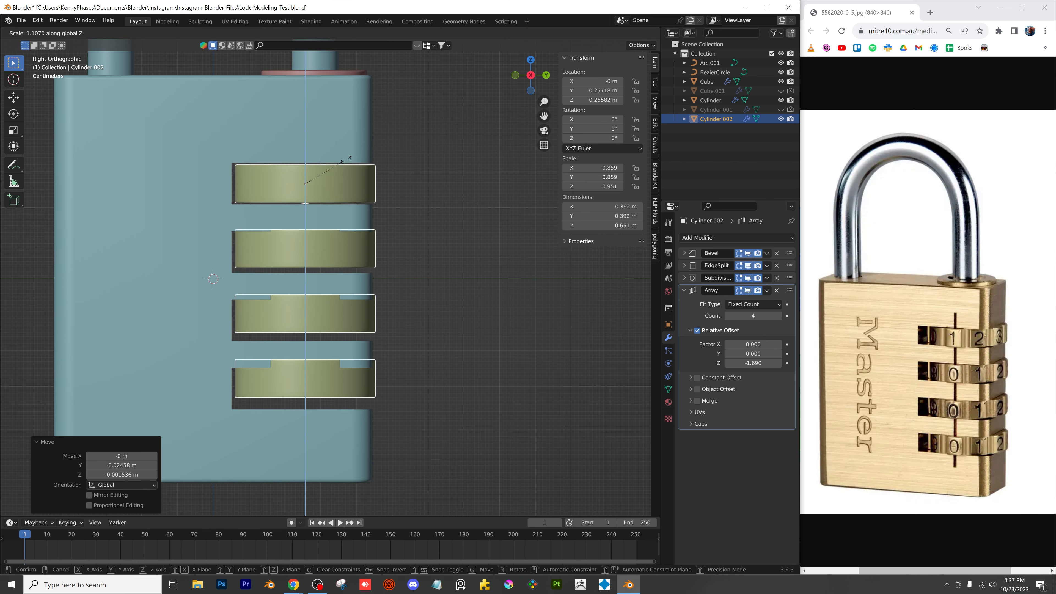
click(347, 162)
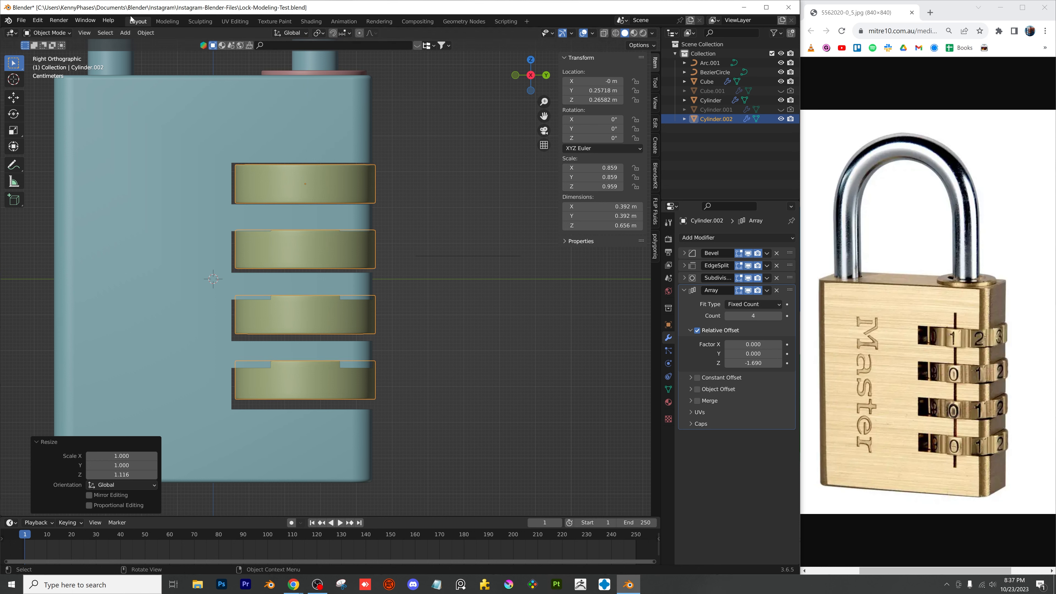
click(146, 32)
mouse_move(192, 84)
click(266, 100)
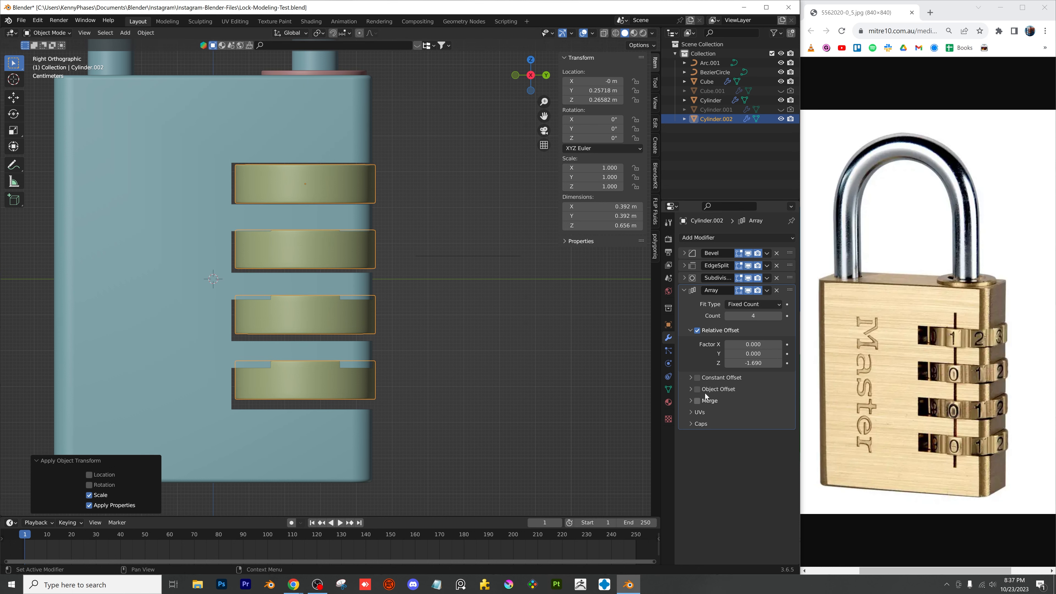
Set the dial array's relative Z offset to -1.760 so the discs line up with the slots
drag(753, 364, 755, 366)
scroll(409, 414, up, 5)
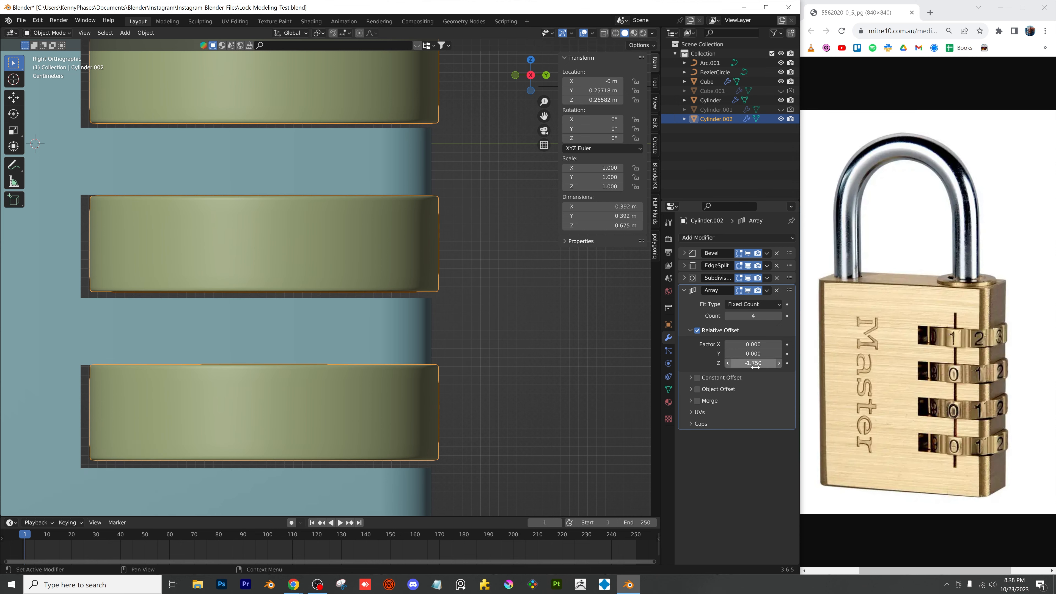
key(BackSpace)
text(6)
key(Return)
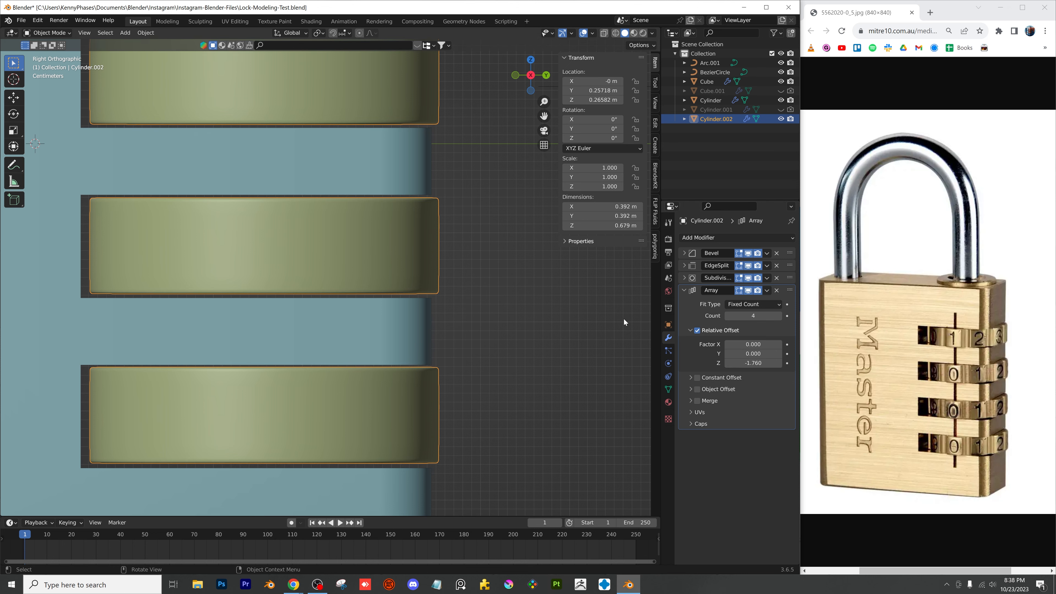
Scale the dial discs up uniformly by about 1.090, to about 0.427 m wide
scroll(501, 337, down, 7)
middle_drag(482, 331, 402, 410)
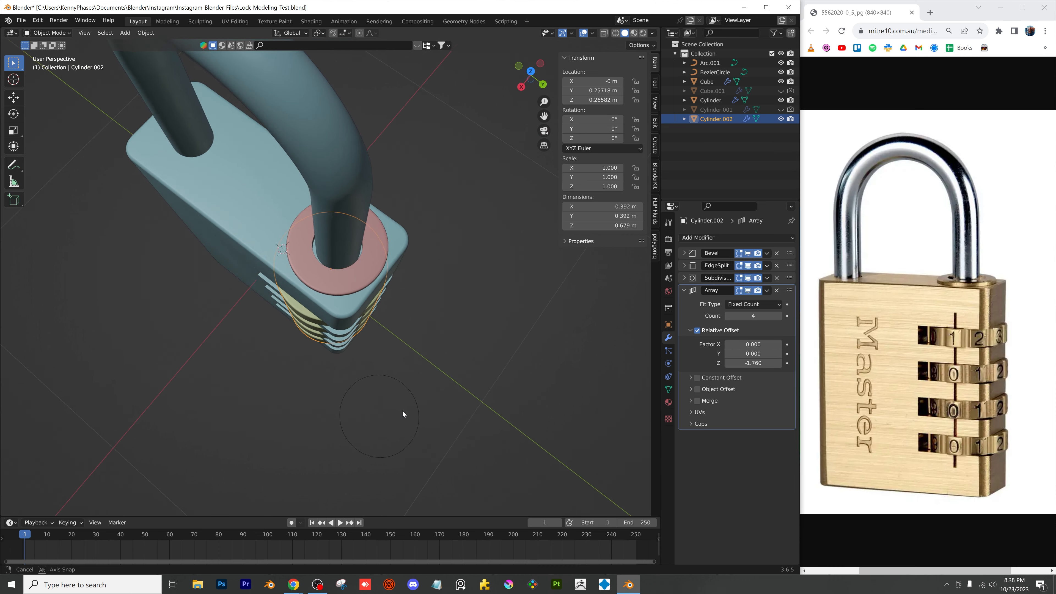
click(532, 79)
scroll(464, 245, up, 1)
key(s)
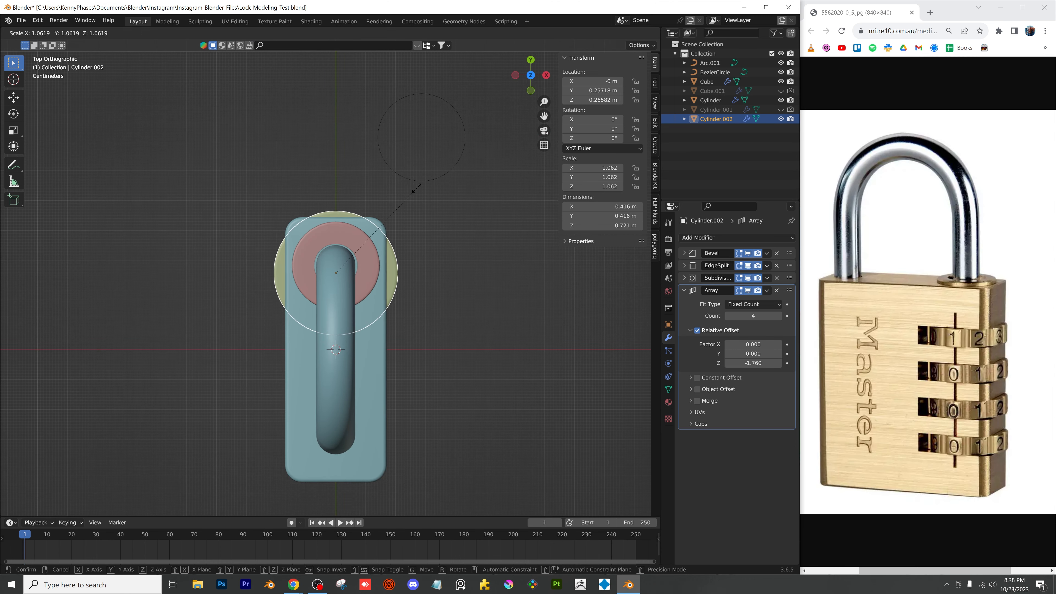
click(419, 186)
middle_drag(419, 186, 306, 211)
middle_drag(272, 182, 345, 229)
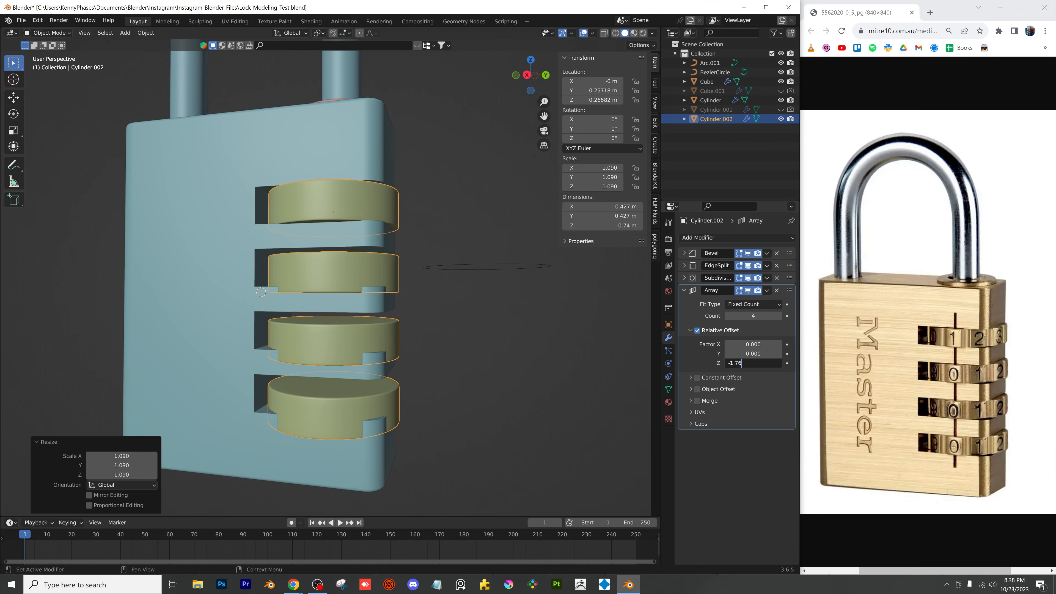
Set the dial array's relative Z offset to -1.700 and apply the discs' scale
key(Return)
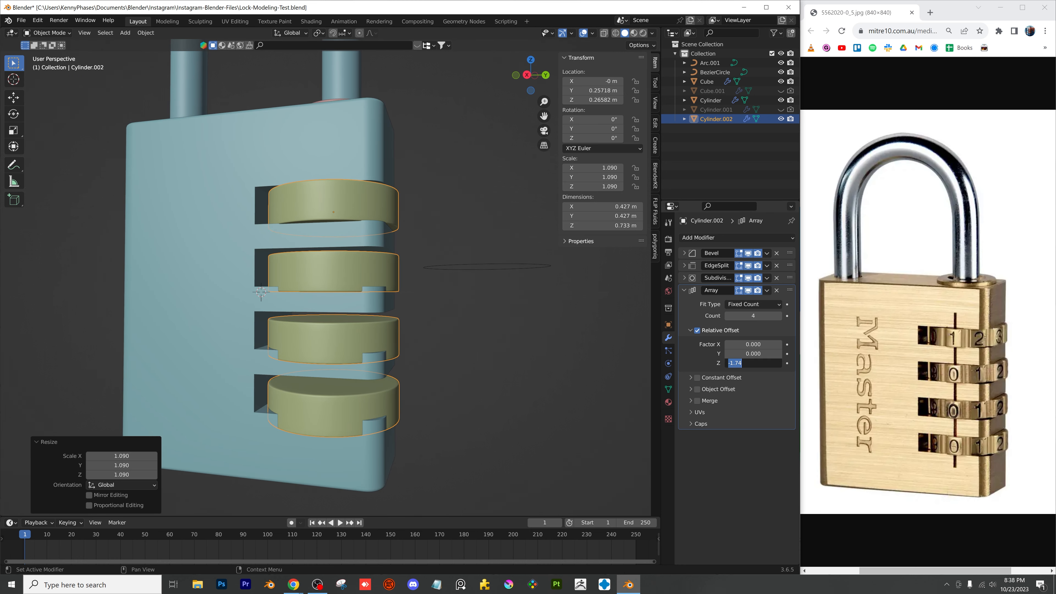
key(Return)
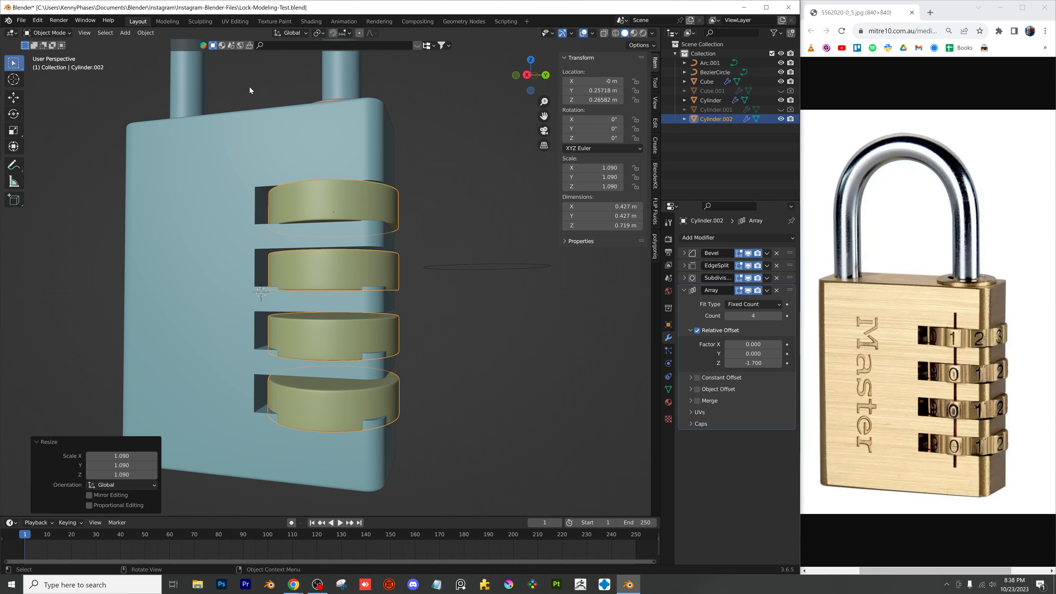
click(145, 33)
mouse_move(196, 83)
click(267, 100)
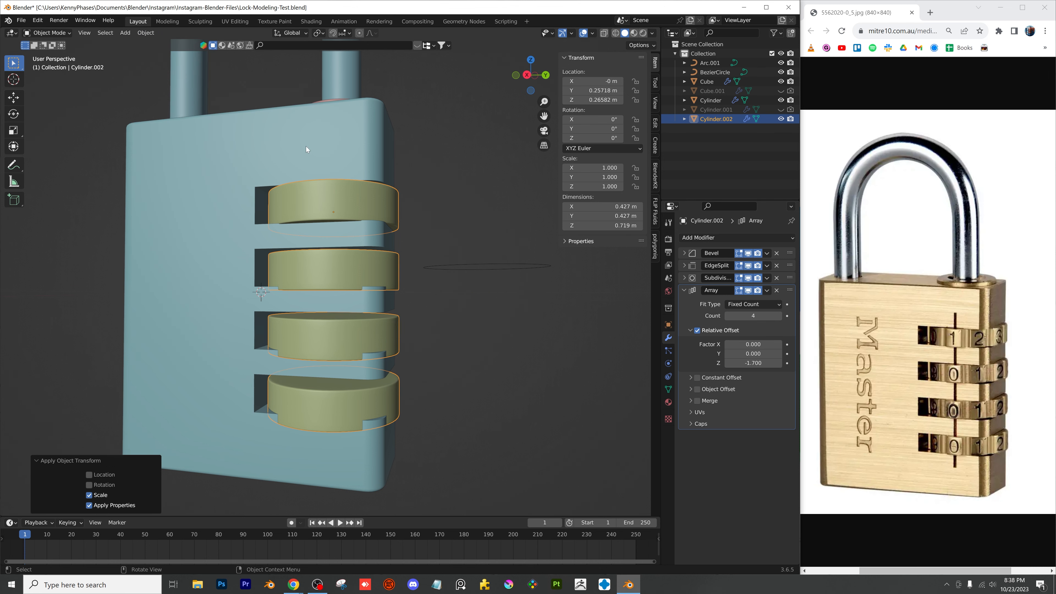
Set the dial array's relative Z offset to -1.610 so the enlarged discs line up with the body slots
scroll(527, 107, up, 1)
click(527, 75)
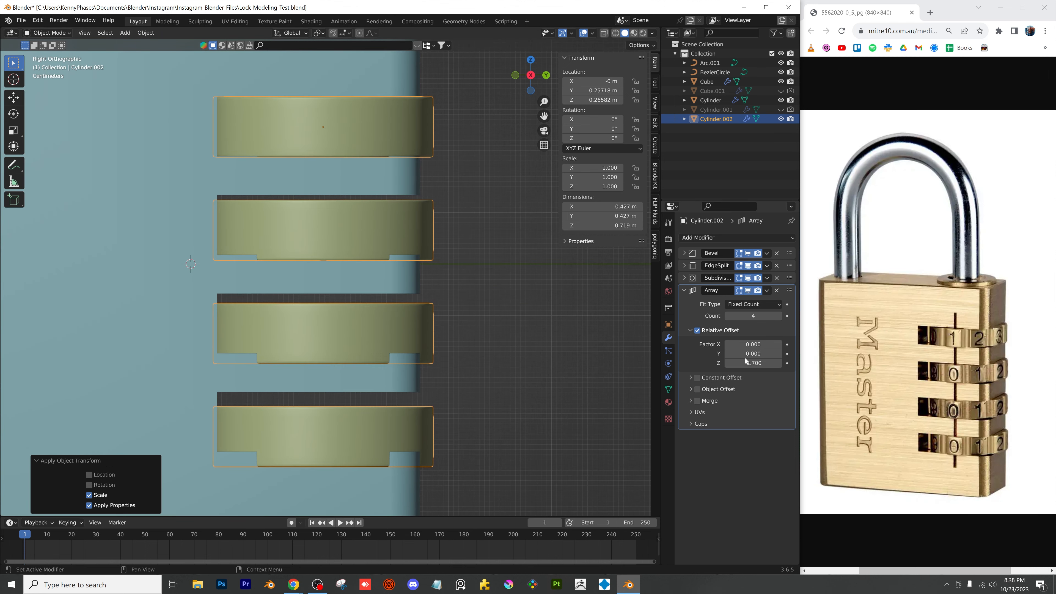
drag(747, 362, 767, 362)
scroll(374, 276, down, 1)
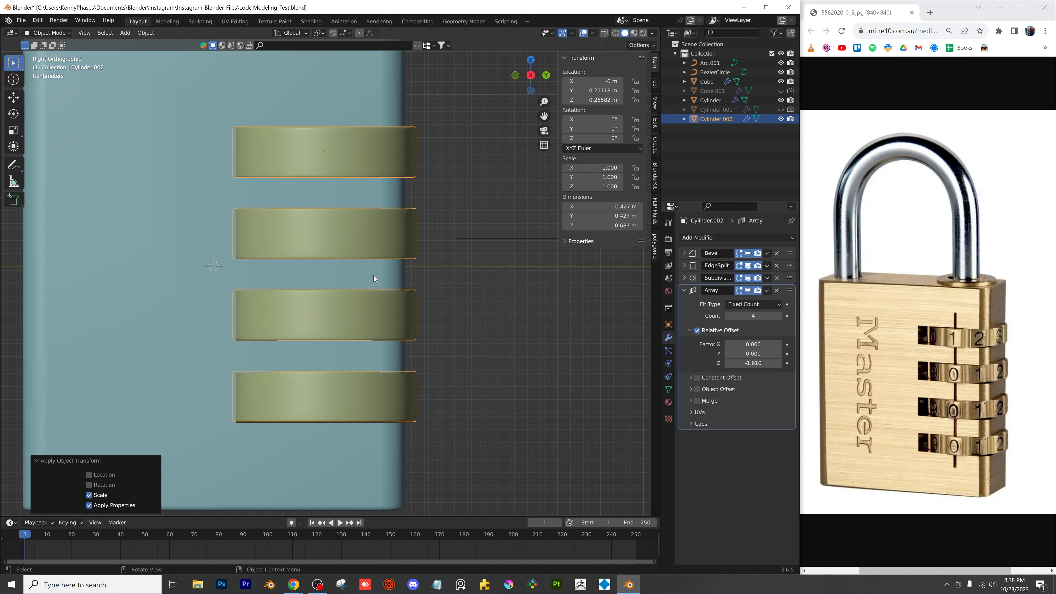
Unhide the slot cutter Cube.001 and scale it along Z by about 1.075
click(369, 274)
click(716, 119)
click(711, 100)
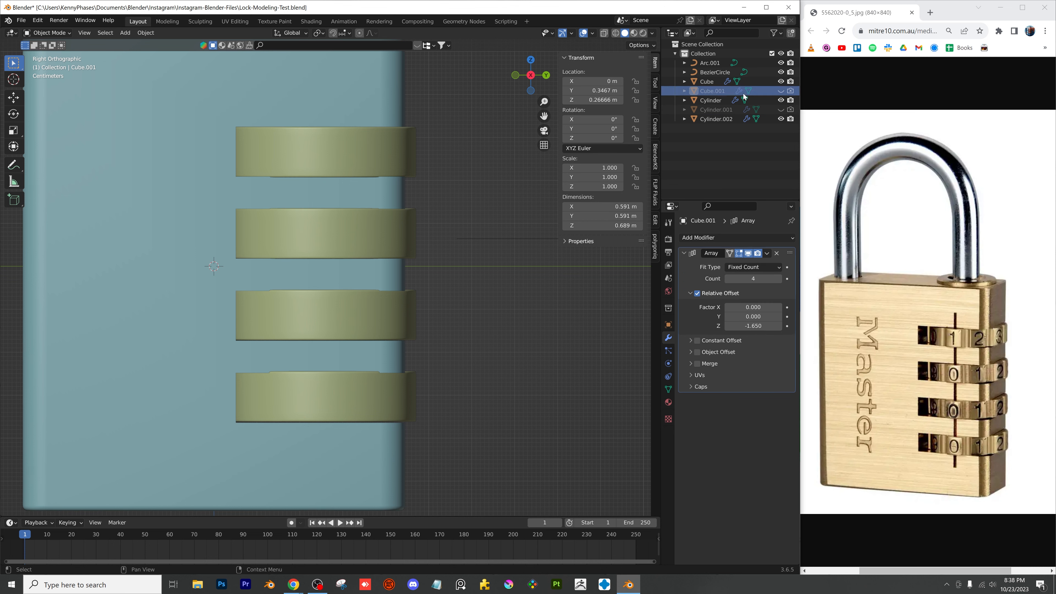
click(743, 92)
click(782, 91)
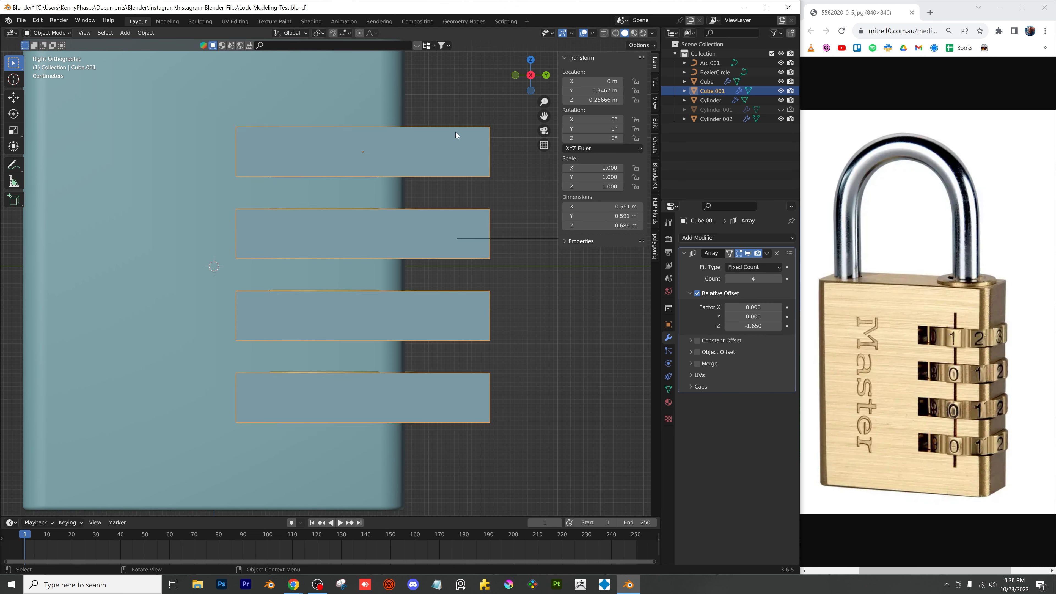
key(s)
key(z)
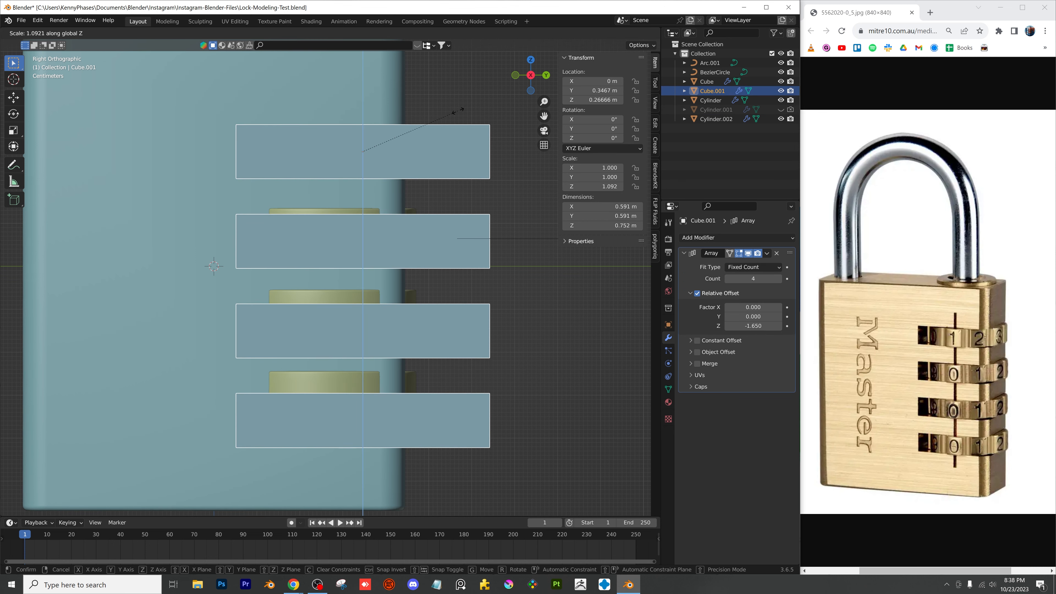
click(465, 111)
Set the slot cutter array's relative Z offset to -1.530 and hide the cutter again
drag(739, 328, 748, 328)
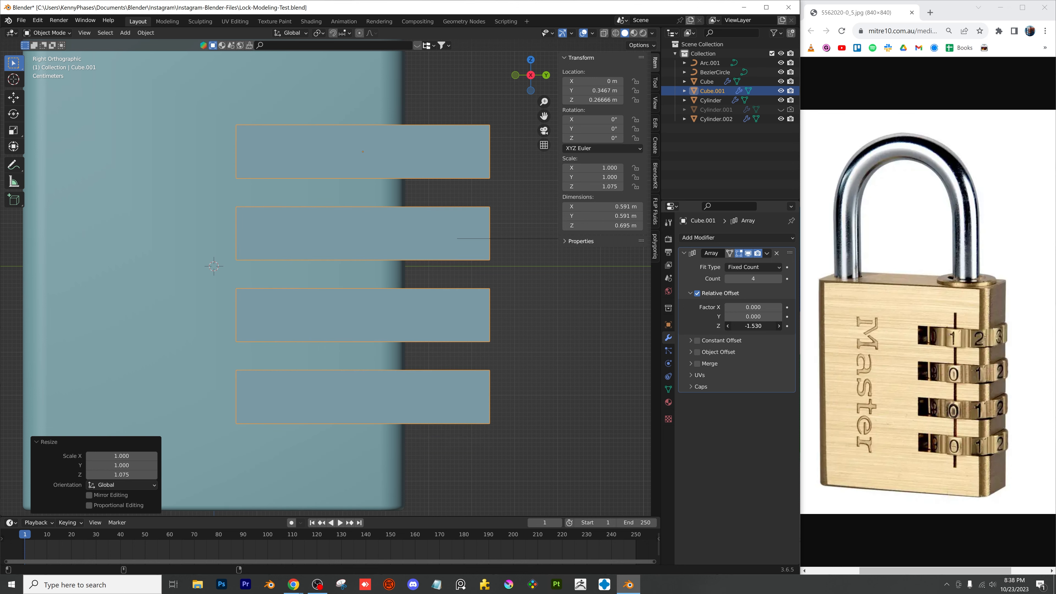
click(781, 91)
middle_drag(430, 298, 395, 350)
scroll(393, 312, down, 4)
Save the file and expand the EdgeSplit settings in the dial discs' modifier stack
key(ctrl+s)
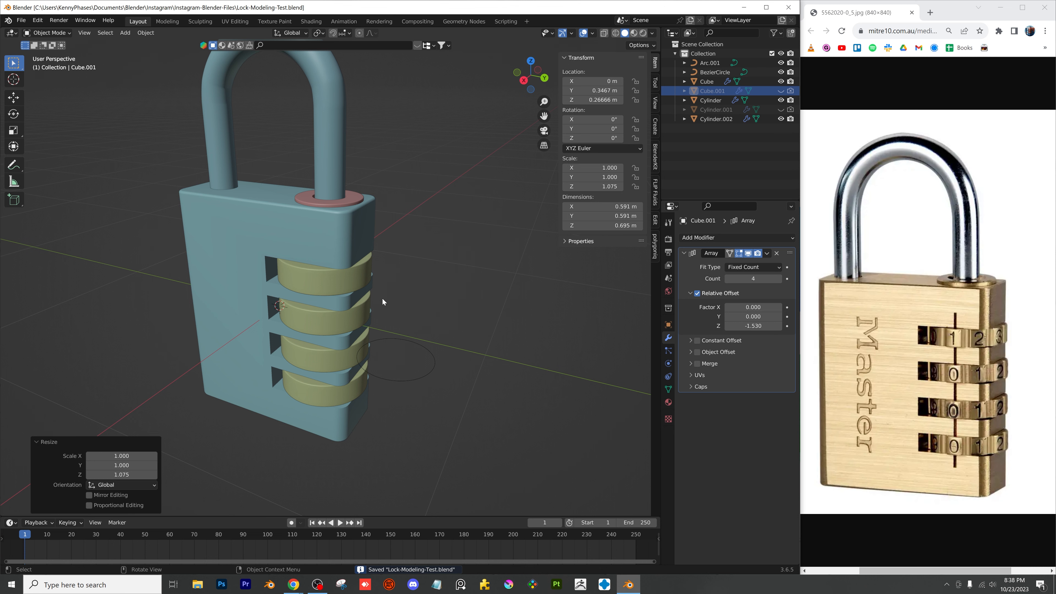
scroll(384, 286, up, 2)
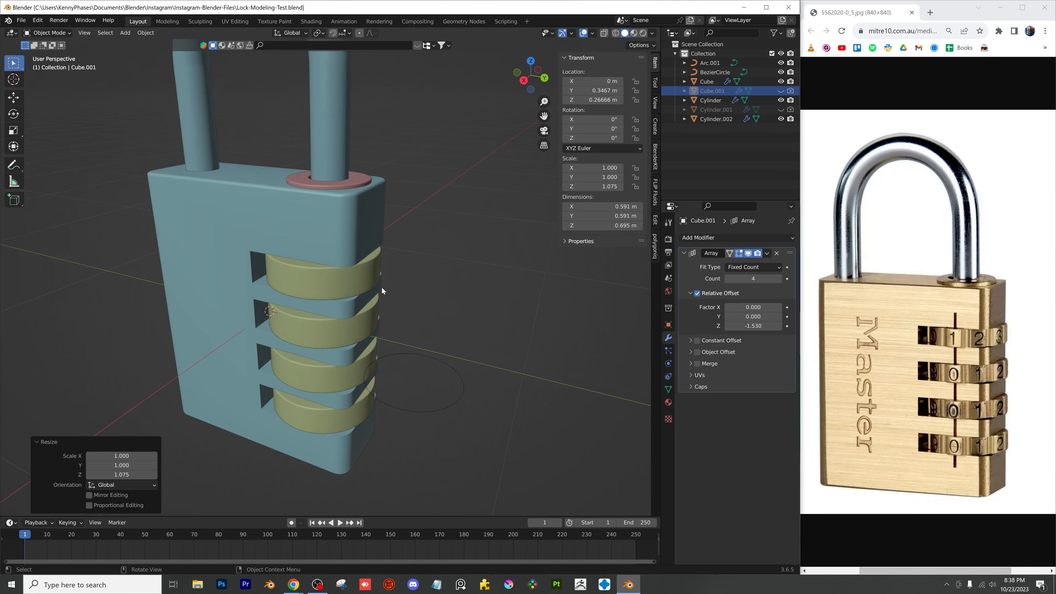
click(323, 298)
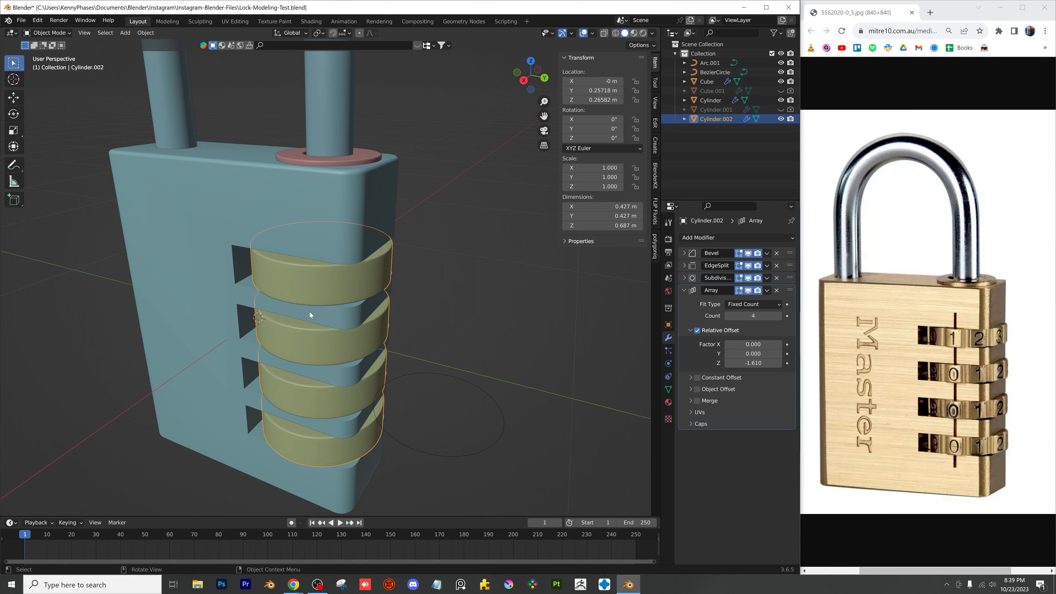
click(685, 289)
key(ctrl+s)
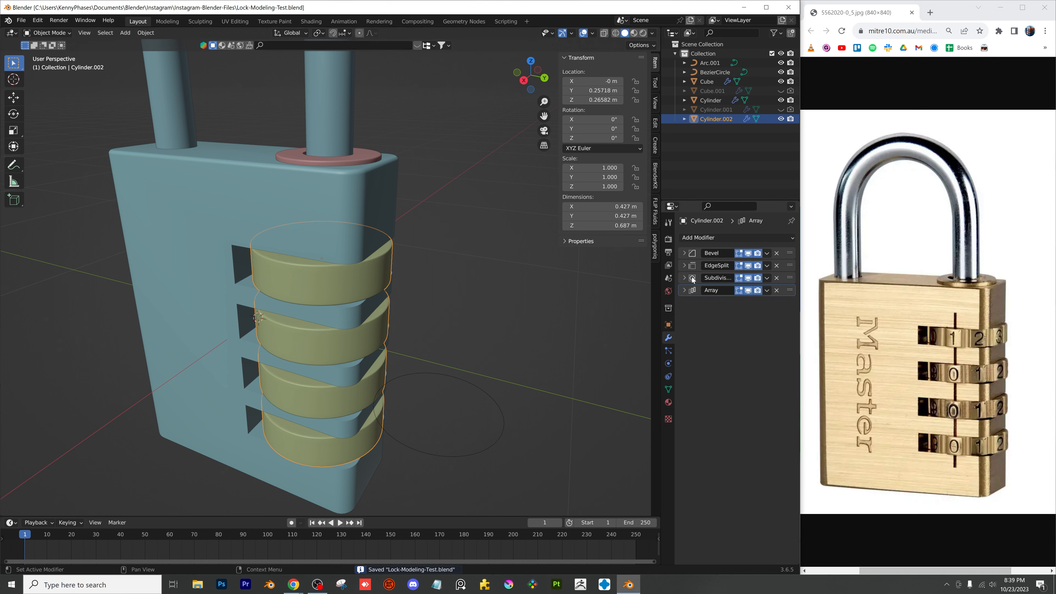
click(684, 266)
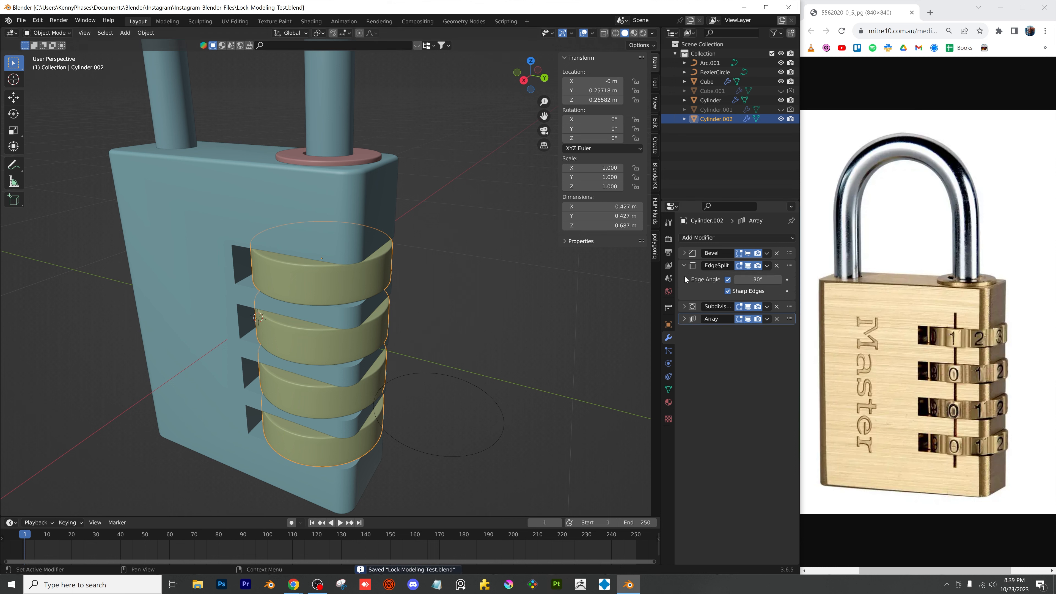
Duplicate the Bezier circle and raise the copy by about 0.218 m to the level of the uppermost dial
scroll(432, 324, up, 1)
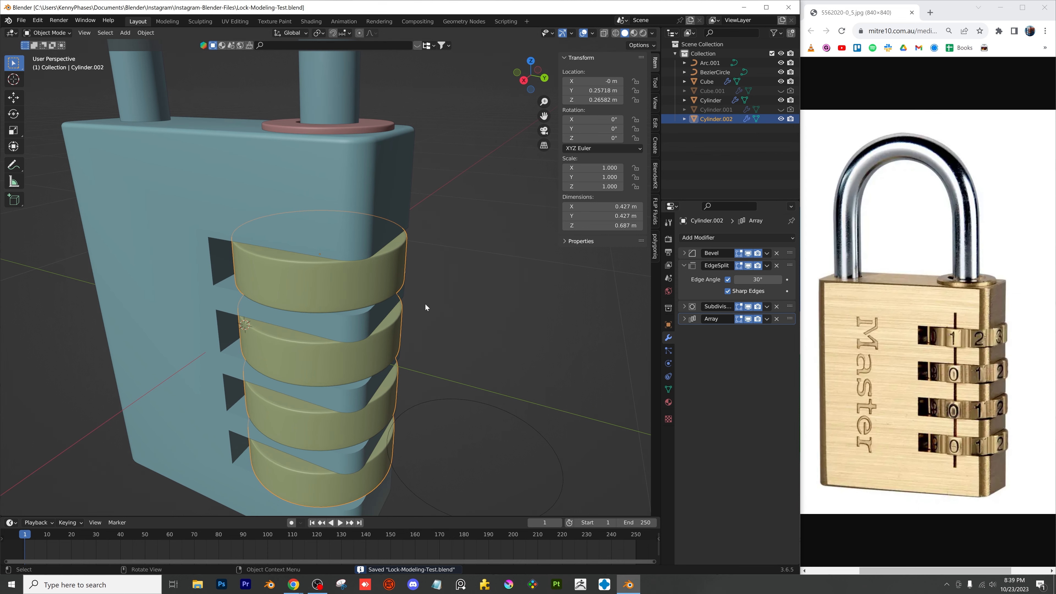
click(529, 431)
key(shift+d)
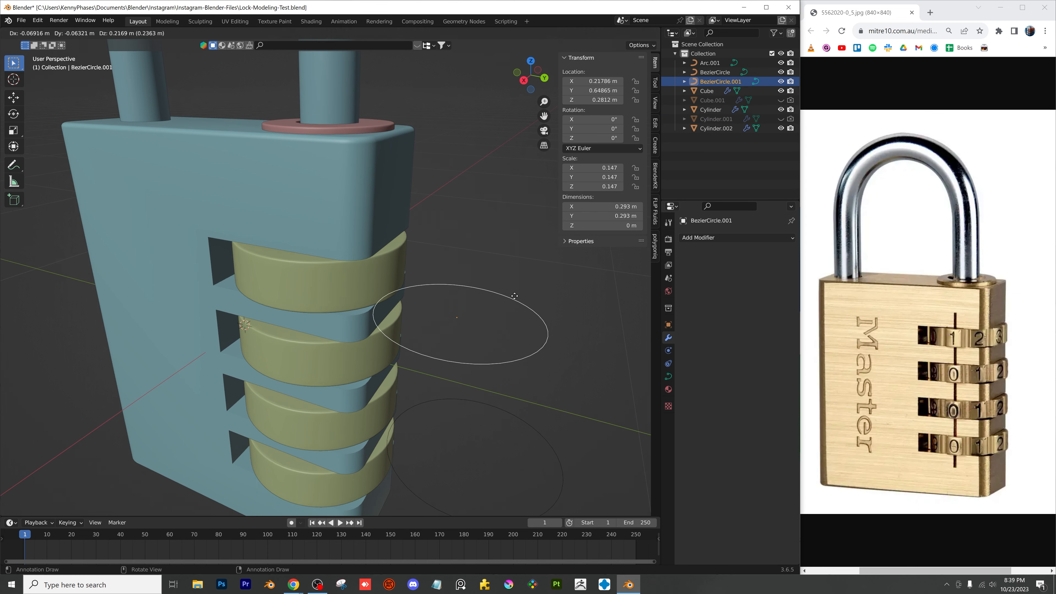
click(542, 114)
click(531, 59)
scroll(453, 198, down, 2)
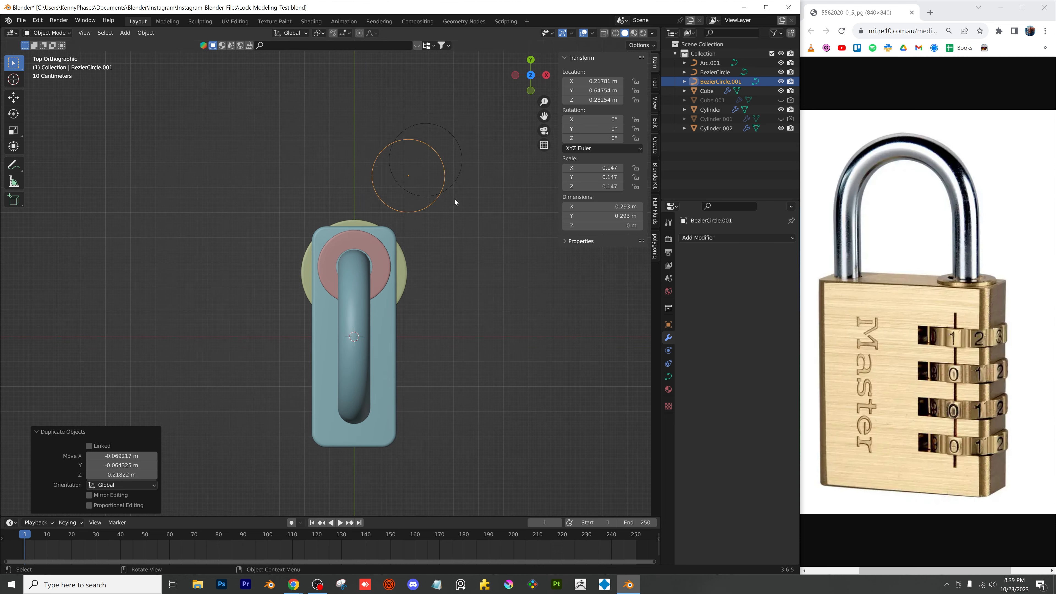
Move the circle copy over the dials and scale it up by about 1.746
key(g)
click(386, 232)
key(s)
click(431, 208)
key(g)
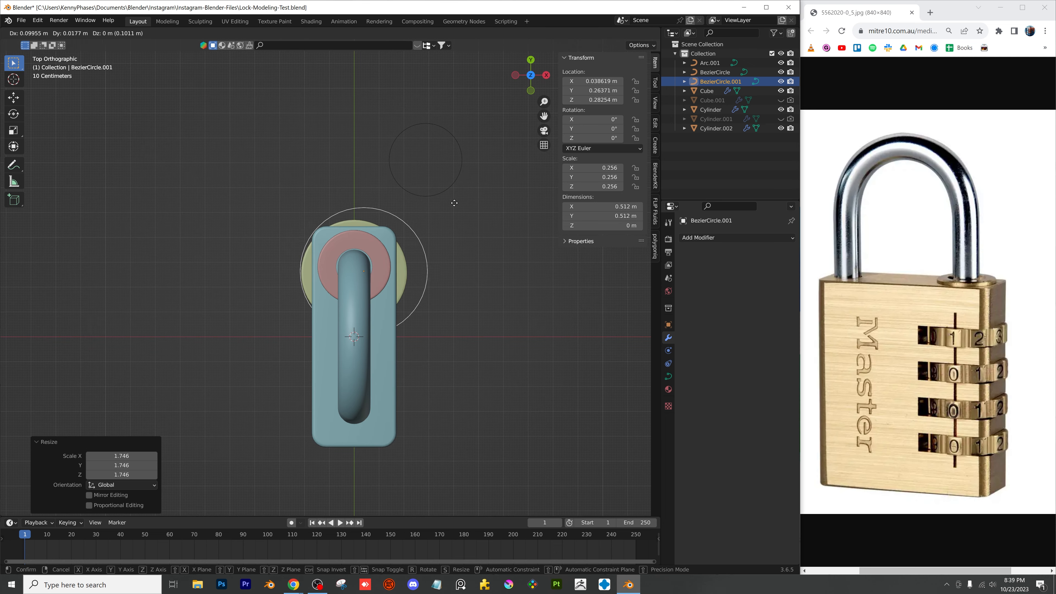
click(385, 267)
Scale the circle copy down to about 0.469 m wide and centre it around the dials
scroll(385, 266, up, 1)
key(s)
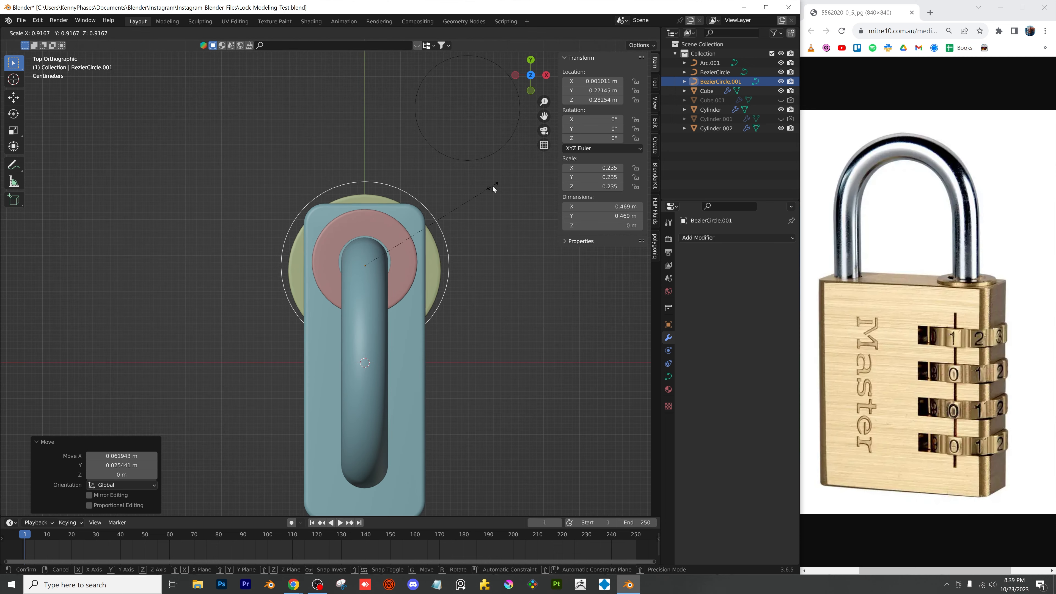
click(493, 185)
scroll(493, 185, up, 1)
key(g)
click(491, 189)
Save the file with the circle placed around the uppermost dial
middle_drag(491, 189, 421, 192)
shift+middle_drag(421, 192, 352, 256)
scroll(418, 233, up, 1)
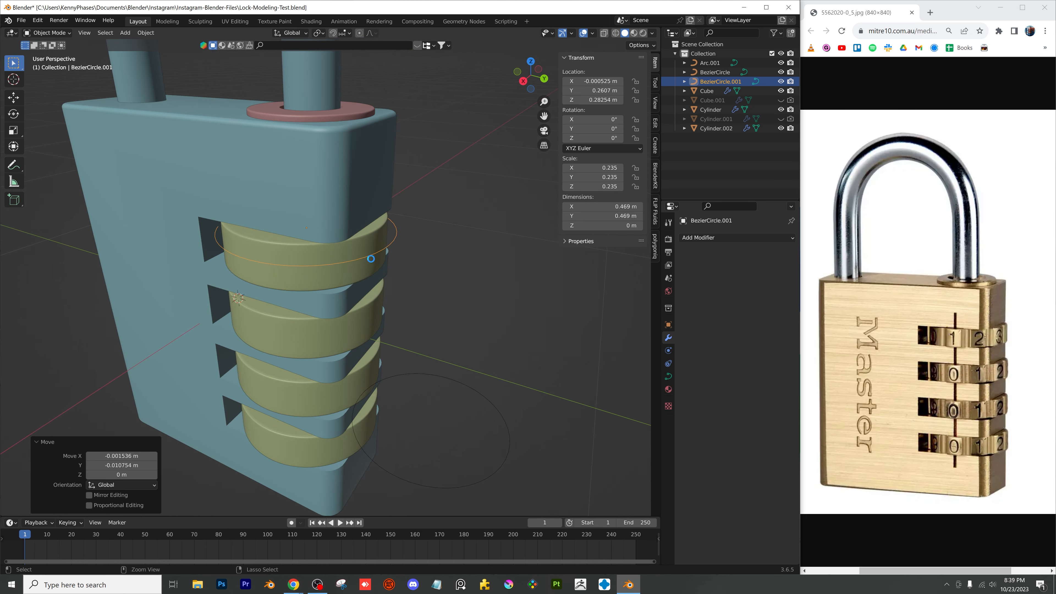
key(ctrl+s)
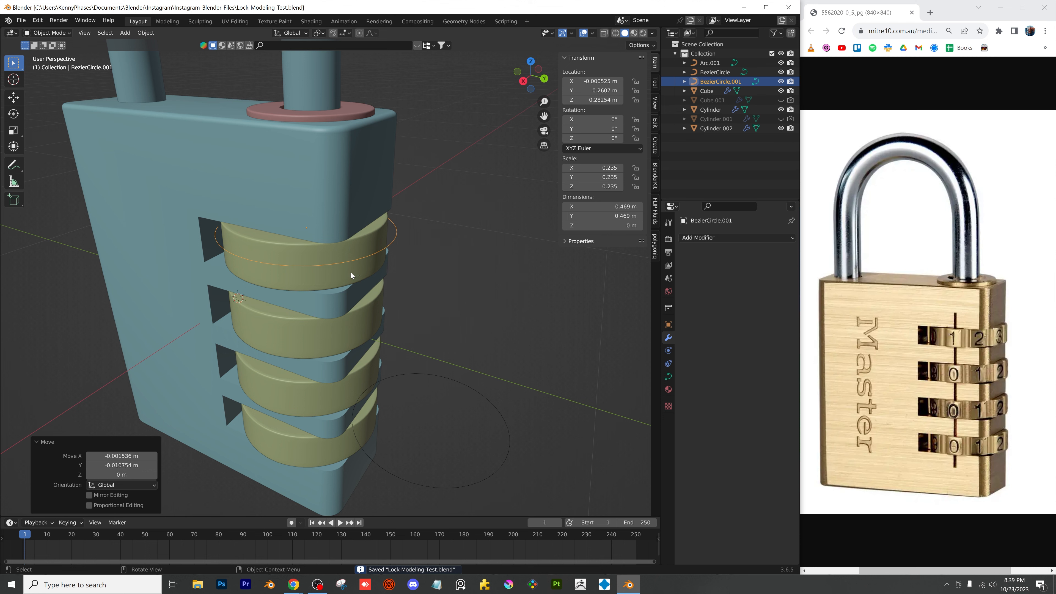
Duplicate the dial discs and move the copy about 0.368 m along Y, clear of the lock body
click(341, 260)
key(shift+d)
key(y)
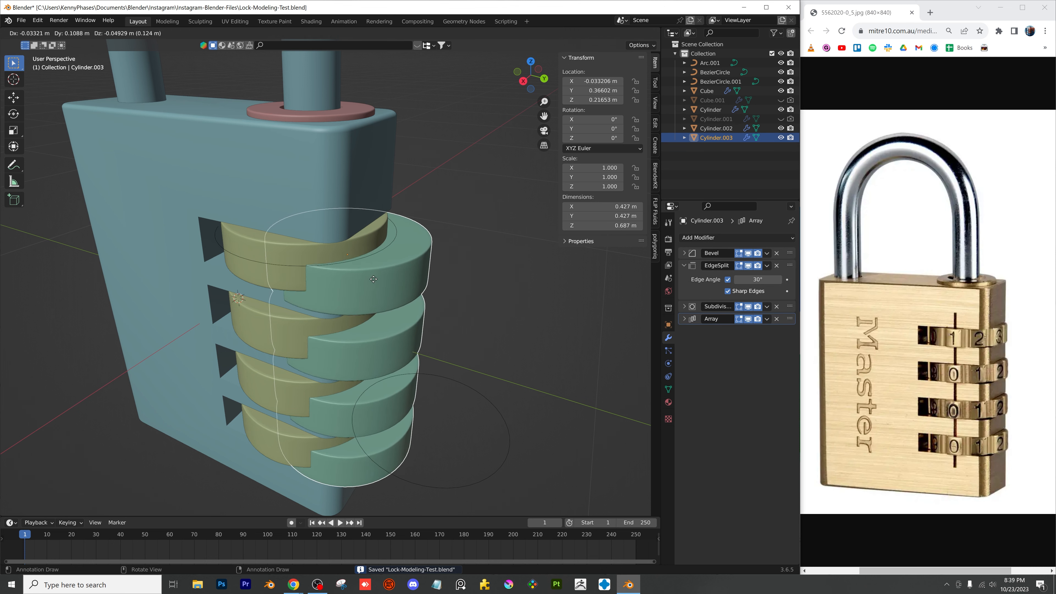
click(468, 288)
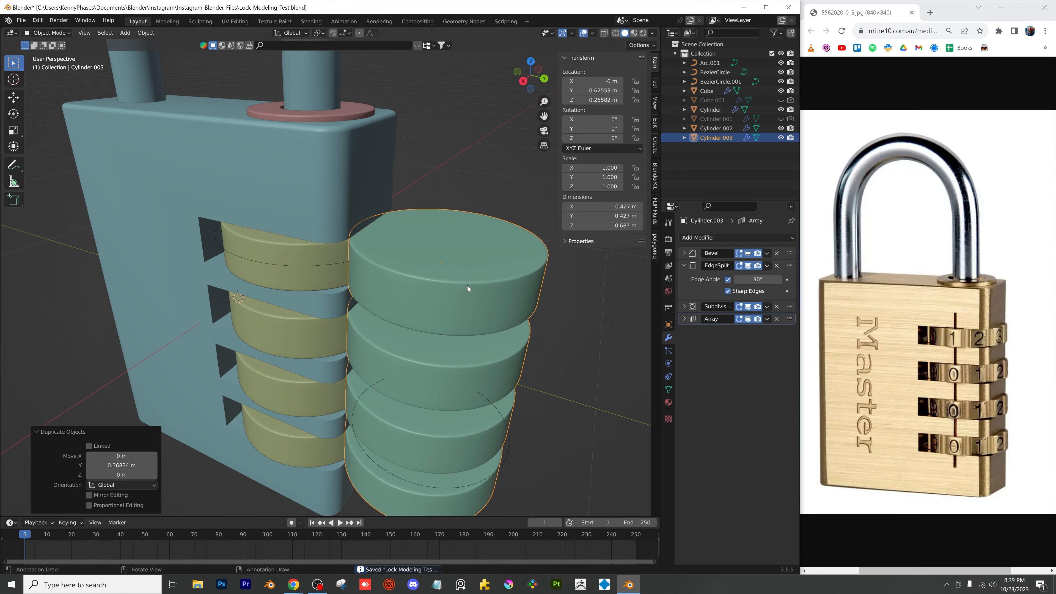
Remove the Bevel, EdgeSplit, Subdivision and Array modifiers from the duplicated dial
click(777, 253)
click(776, 253)
click(776, 254)
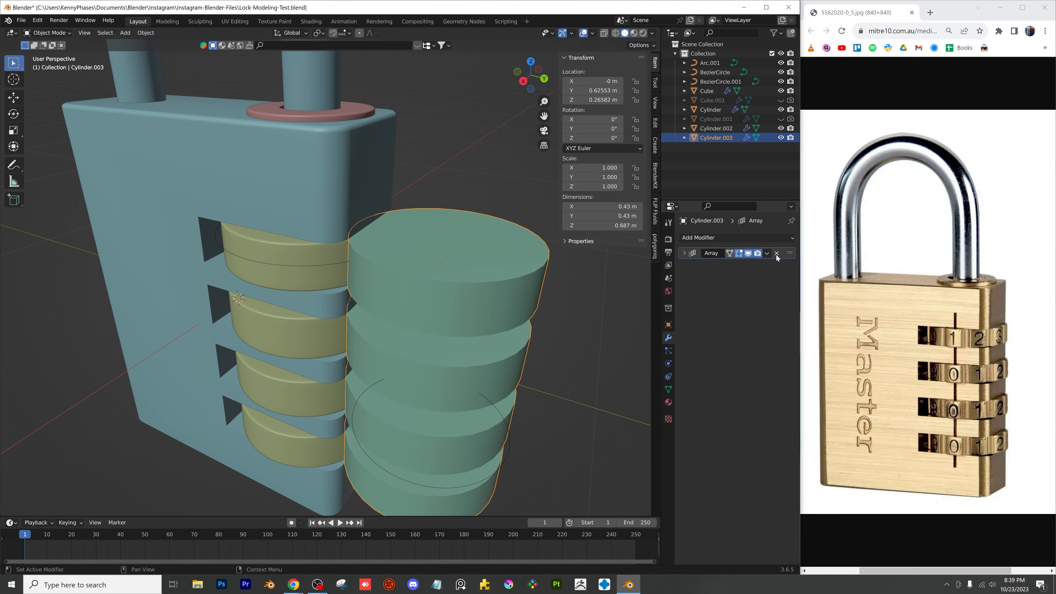
click(776, 254)
Stretch the duplicated disc along Z by about 4.026 and scale it uniformly by about 0.259 into a small cylinder
scroll(495, 251, up, 1)
key(s)
key(z)
click(499, 141)
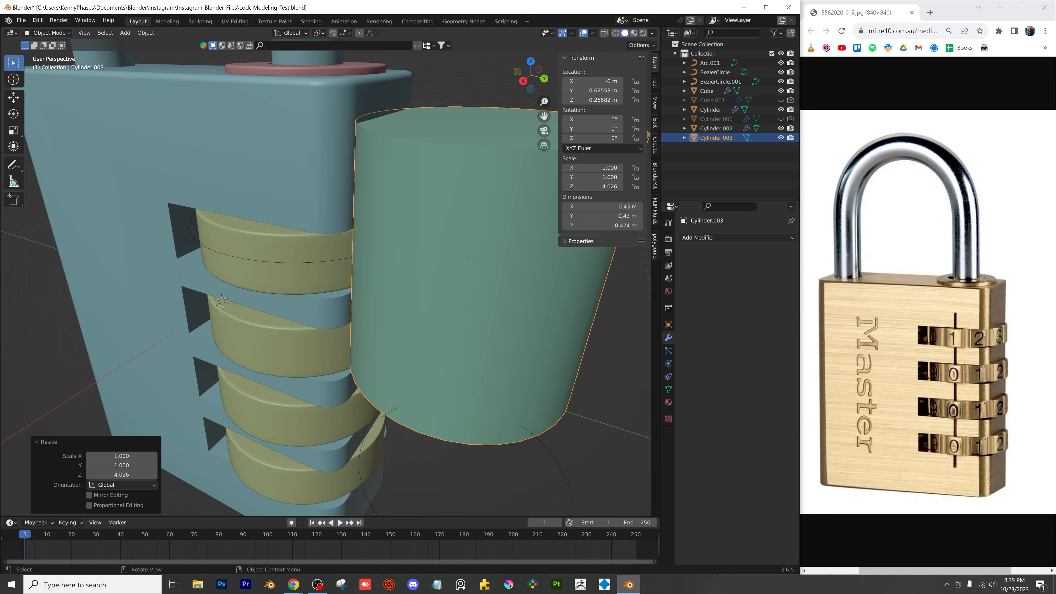
key(s)
click(480, 227)
Move the small cylinder next to the uppermost dial's outer edge and stretch it along Z beyond the dial's height
click(523, 81)
scroll(386, 238, up, 2)
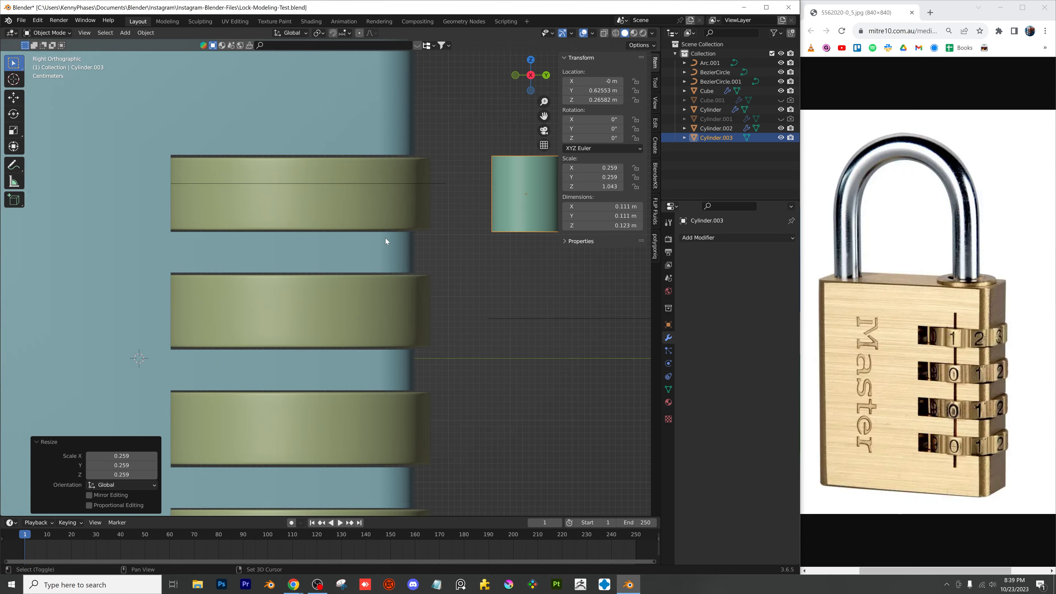
shift+middle_drag(537, 188, 469, 225)
key(g)
click(196, 265)
key(s)
key(z)
click(205, 238)
Scale the small cylinder to about 0.1 m wide and 0.205 m tall, slightly overlapping the uppermost dial's outer edge
scroll(407, 240, up, 2)
key(g)
click(424, 215)
key(s)
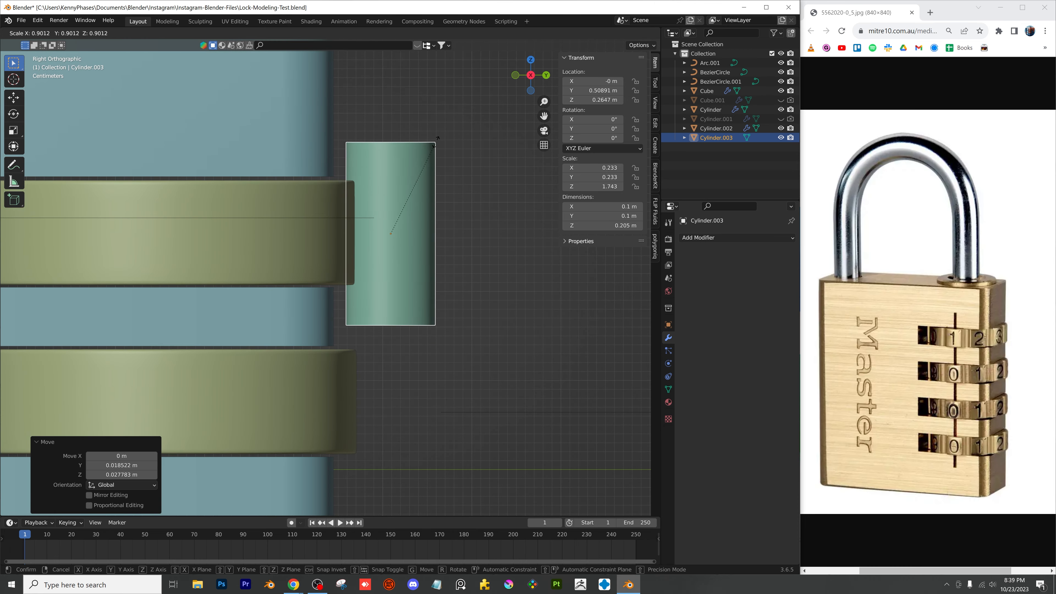
click(435, 142)
key(g)
click(434, 143)
middle_drag(434, 143, 659, 236)
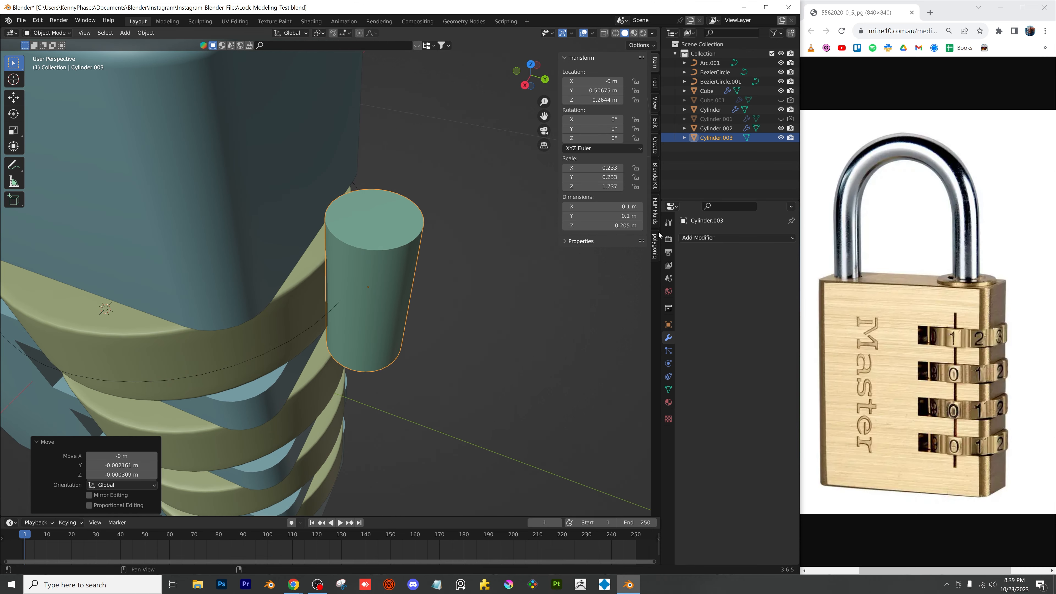
Add a Curve modifier to the small cylinder with the Bezier circle around the dials as its curve object
click(725, 238)
click(682, 285)
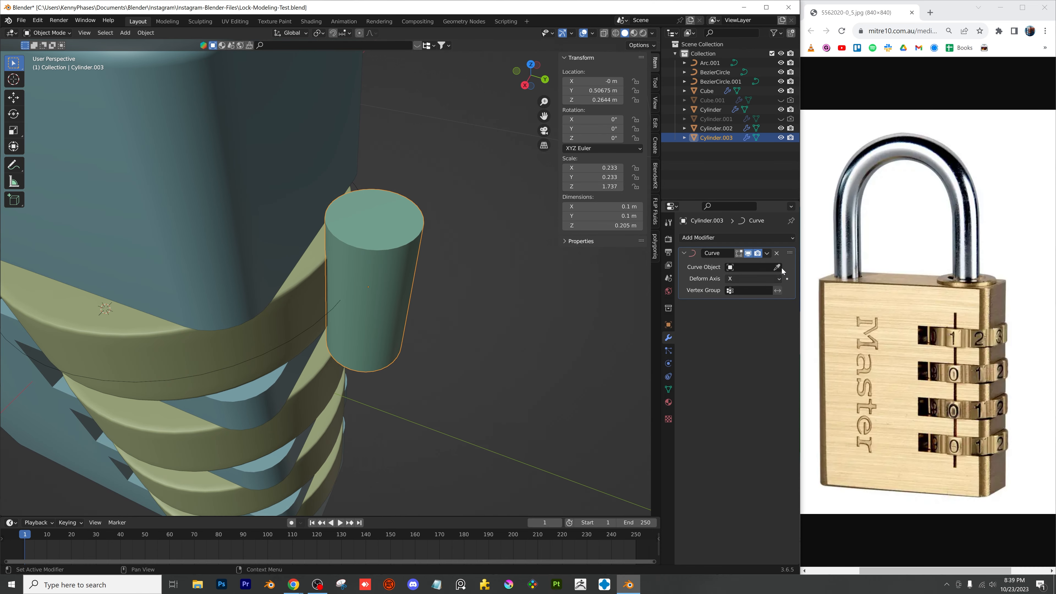
click(323, 319)
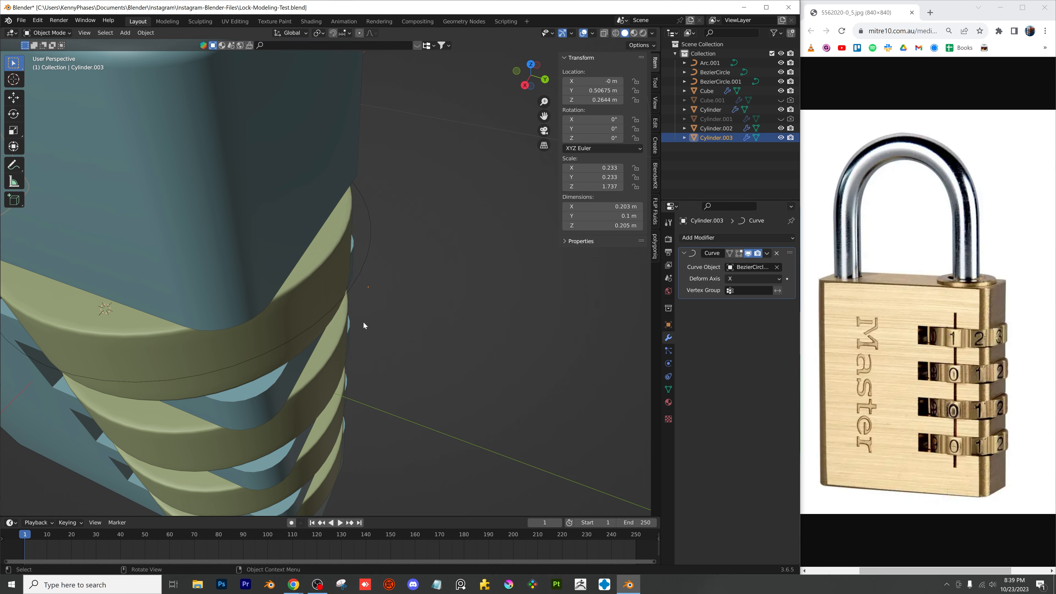
Add an Array modifier to the small cylinder
scroll(364, 319, down, 5)
middle_drag(370, 300, 470, 288)
click(710, 238)
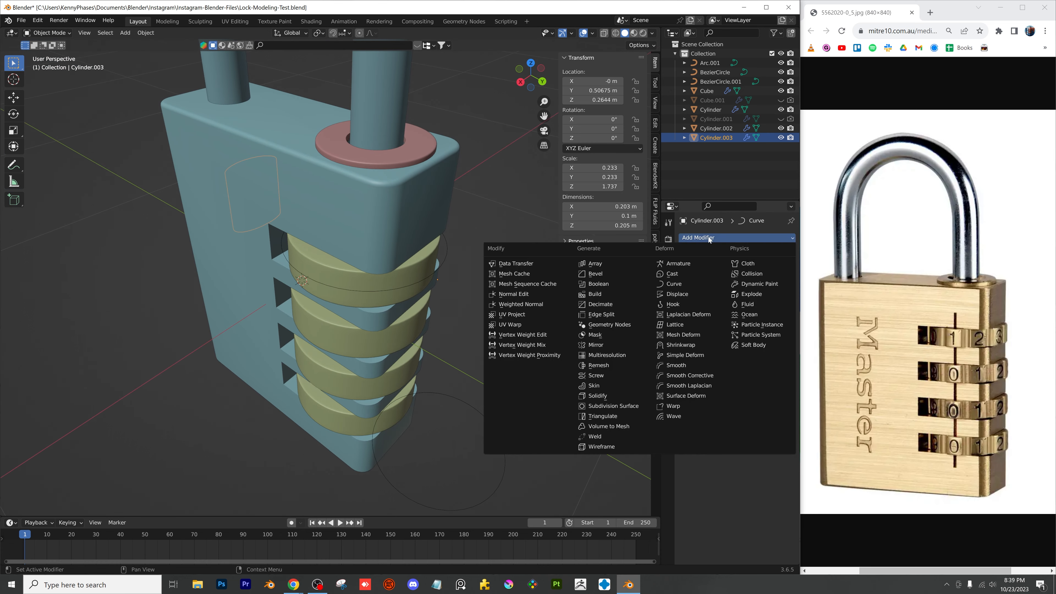
click(610, 265)
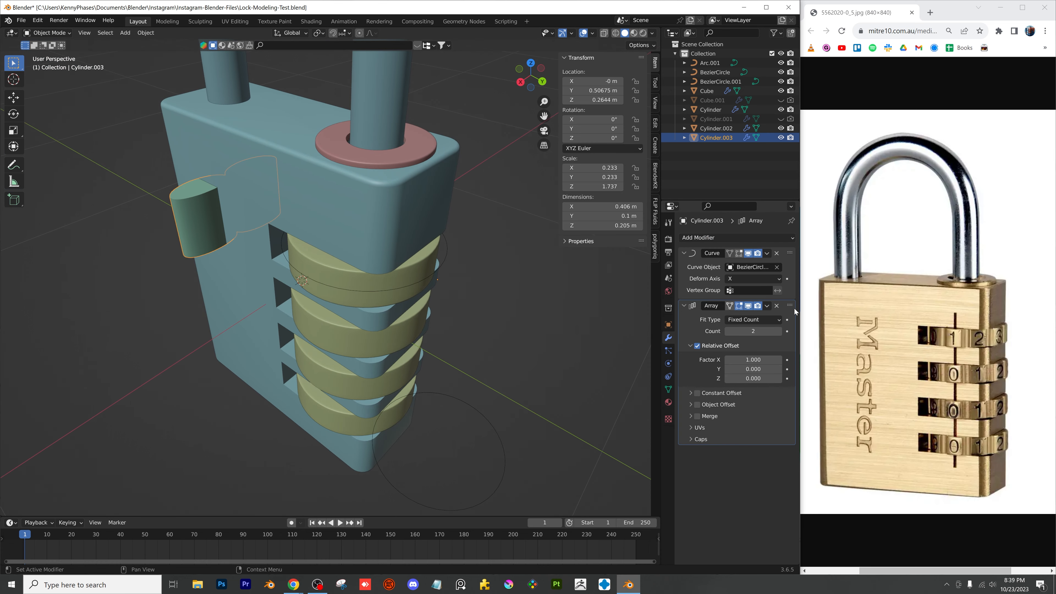
Put the small cylinder's Array modifier ahead of its Curve modifier with a count of 13, and set the cylinder's Y location to about 0.23 m
drag(794, 309, 777, 279)
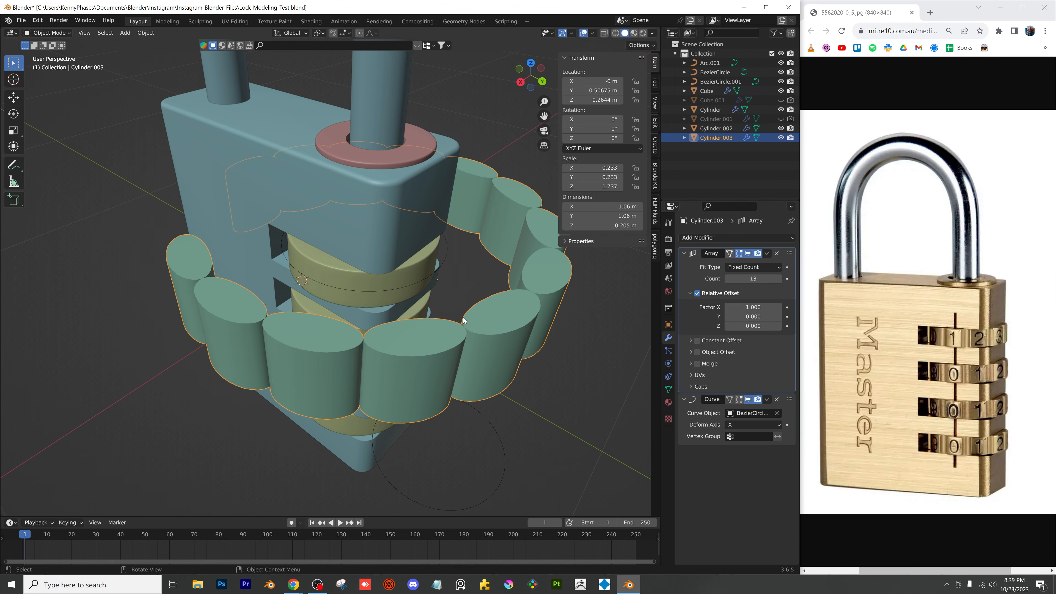
mouse_move(493, 320)
middle_down()
mouse_move(492, 269)
mouse_move(497, 332)
middle_up()
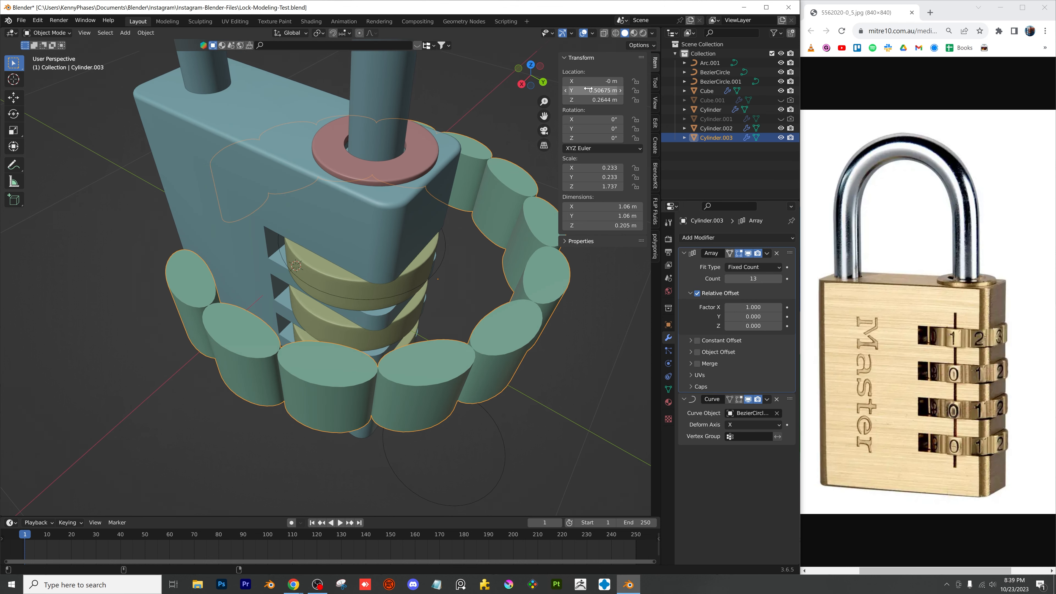
drag(592, 91, 547, 90)
scroll(276, 263, up, 4)
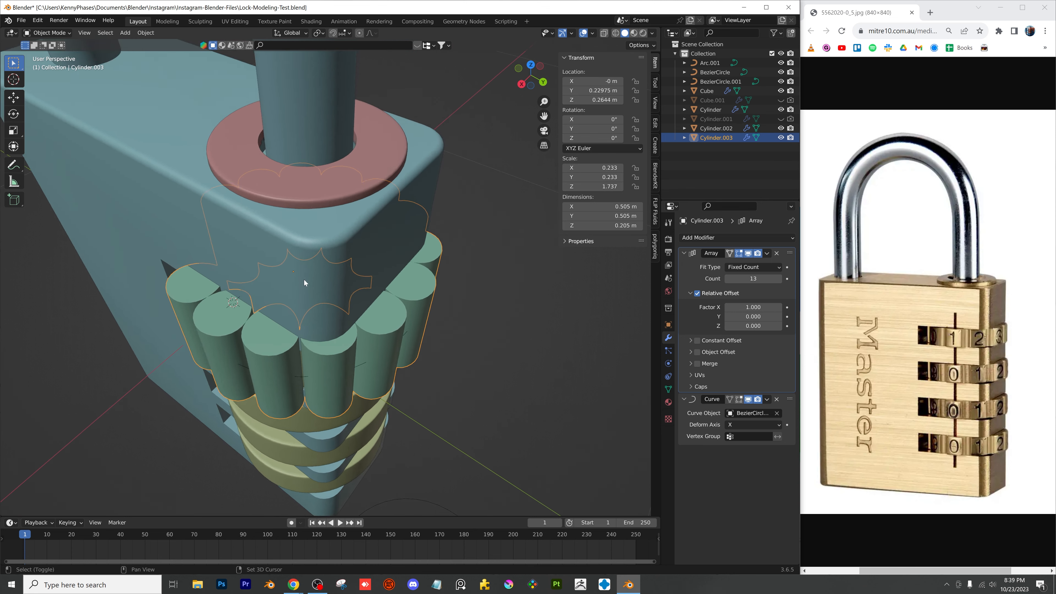
Stretch the arrayed cylinders along Z by a factor of about 1.358, and scale them uniformly by about 0.747
middle_drag(357, 241, 431, 310)
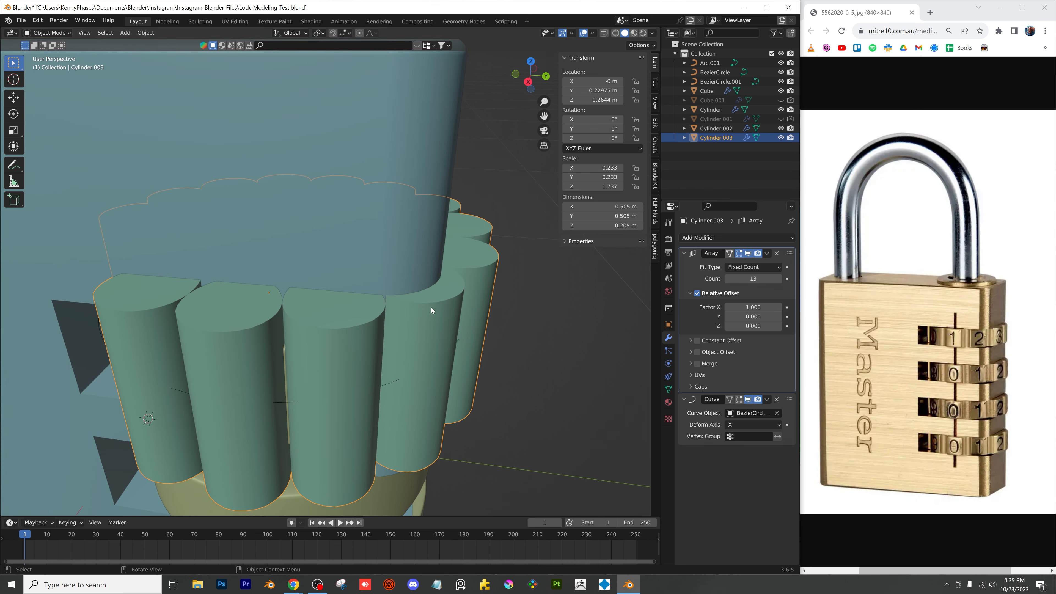
key(s)
key(z)
click(498, 111)
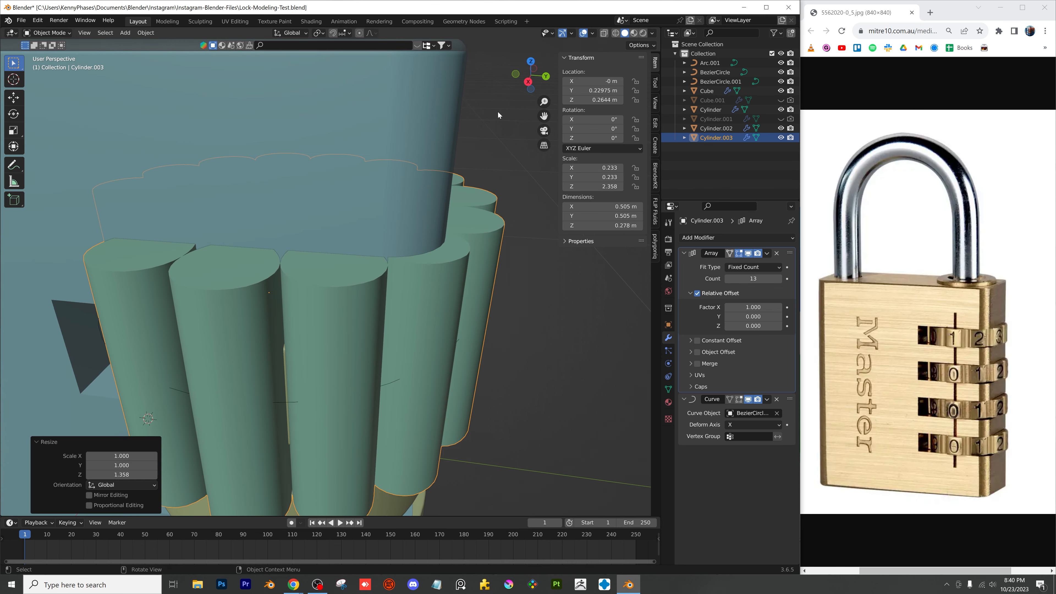
key(s)
click(445, 166)
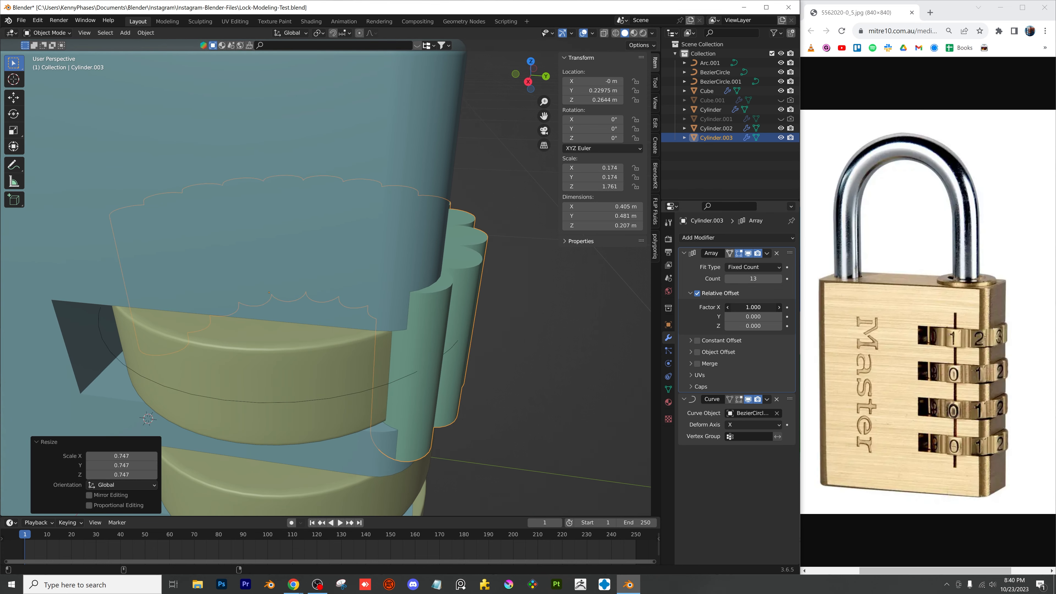
Set the cylinder array's count to 8 and its relative X offset factor to 2.490
drag(753, 307, 782, 307)
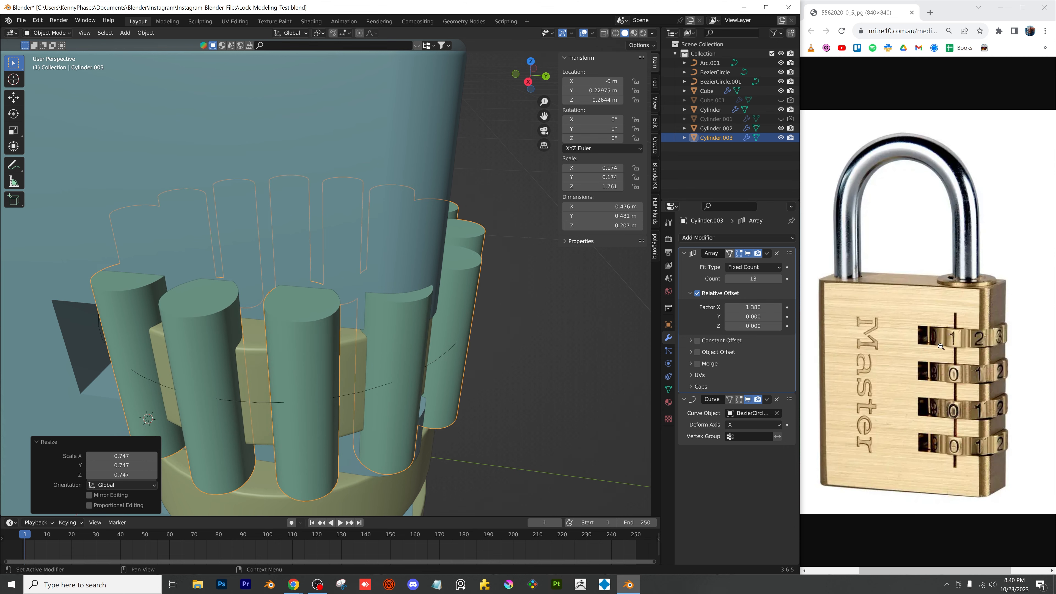
scroll(445, 327, down, 1)
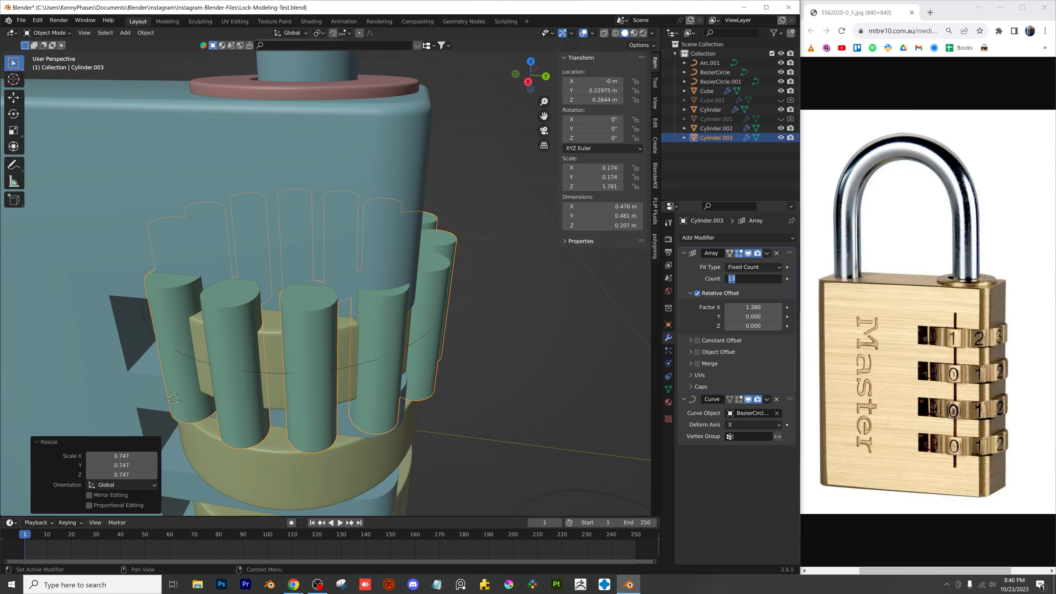
text(8)
key(Return)
drag(753, 308, 799, 308)
From the top view, try setting the arrayed cylinders' Y location to 0 m, and undo it
click(531, 62)
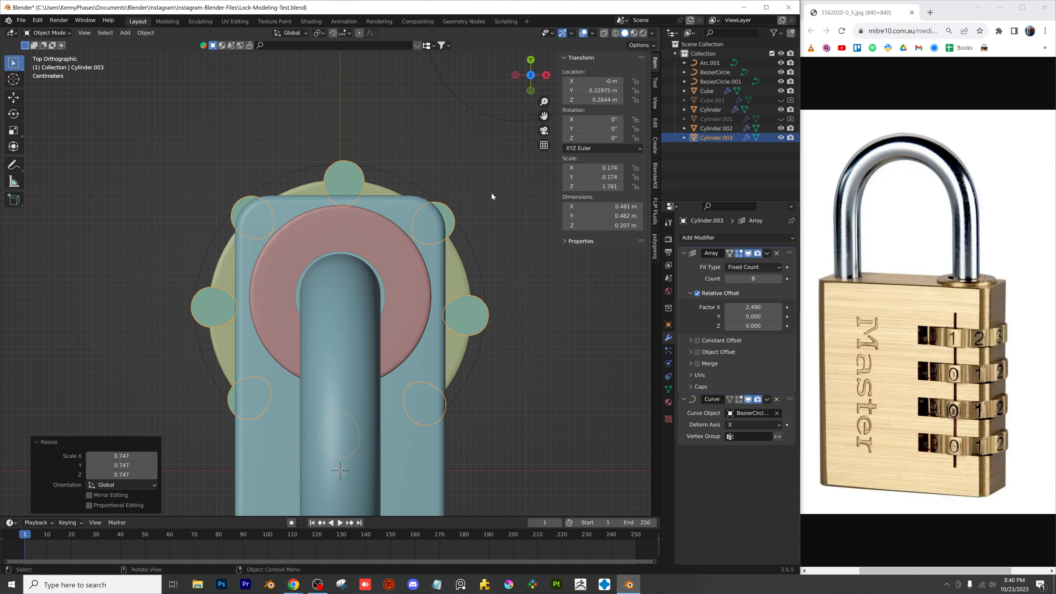
scroll(439, 304, down, 1)
scroll(440, 301, up, 1)
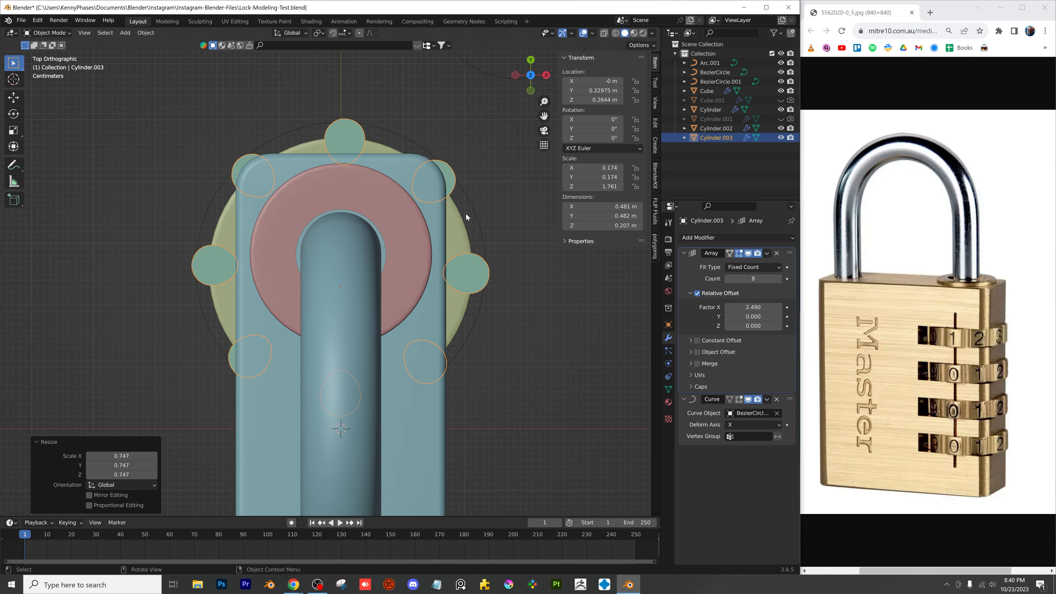
text(0)
key(Return)
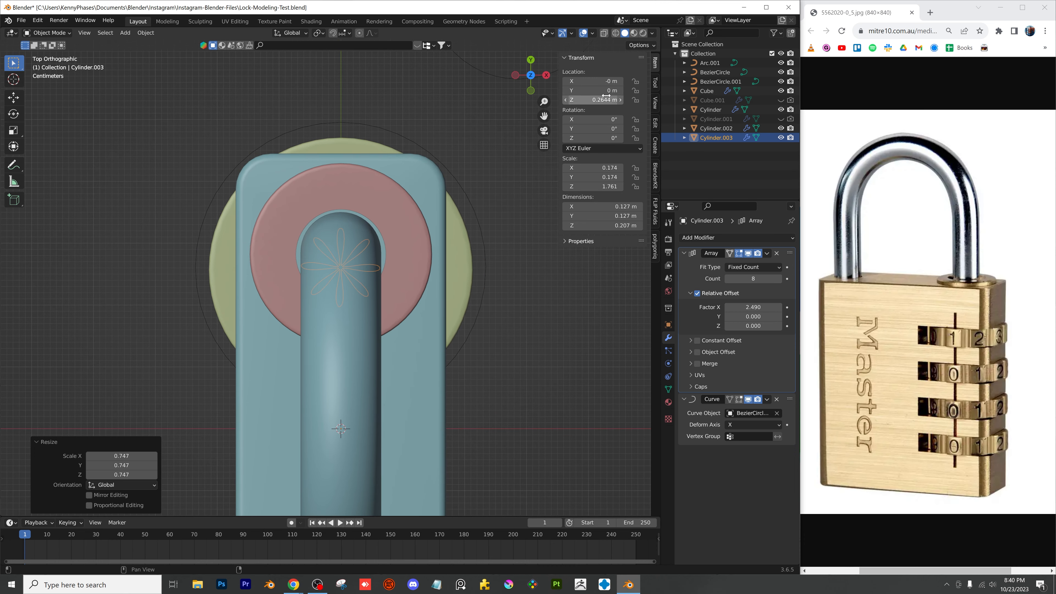
key(ctrl+z)
Set the arrayed cylinders' Y location to 0.26175 m and shrink the Bezier circle around the dials to about 0.431 m across
drag(602, 91, 625, 91)
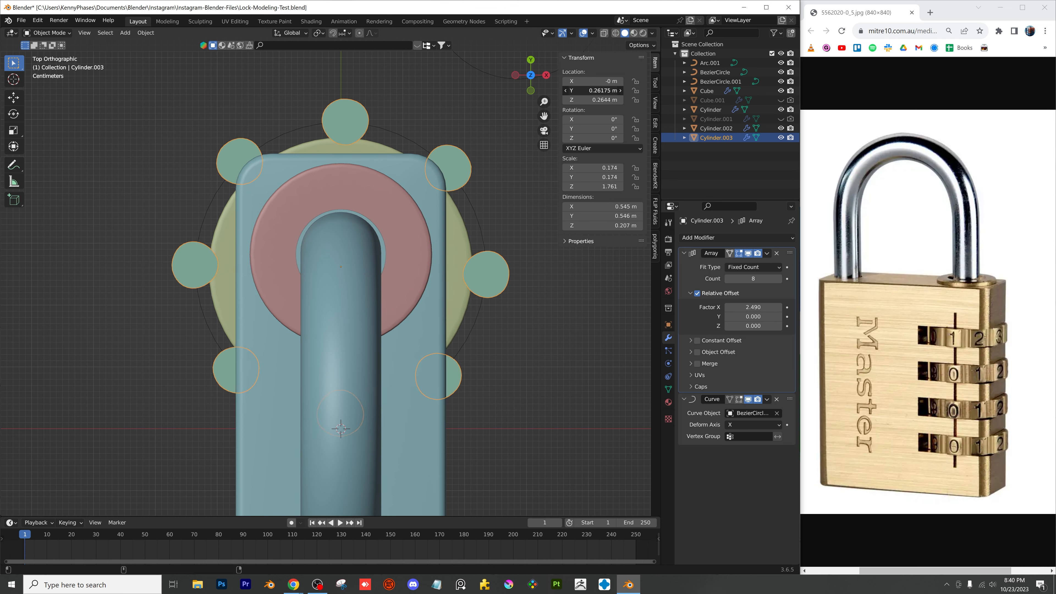
click(471, 202)
key(s)
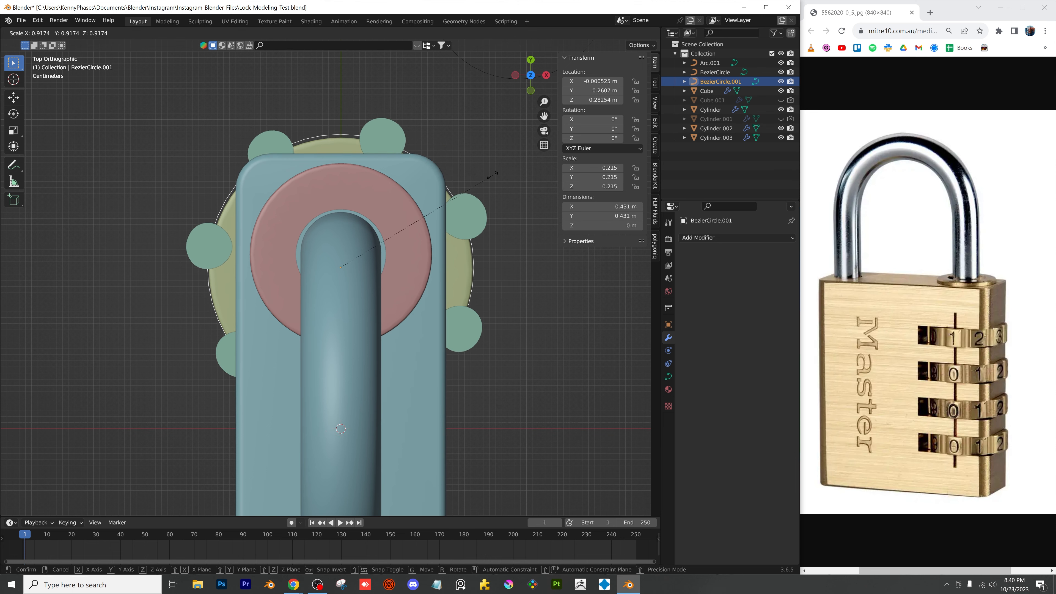
click(473, 210)
Set the arrayed cylinders' Y location to 0.27775 m and save the file
click(473, 210)
shift+drag(575, 91, 590, 91)
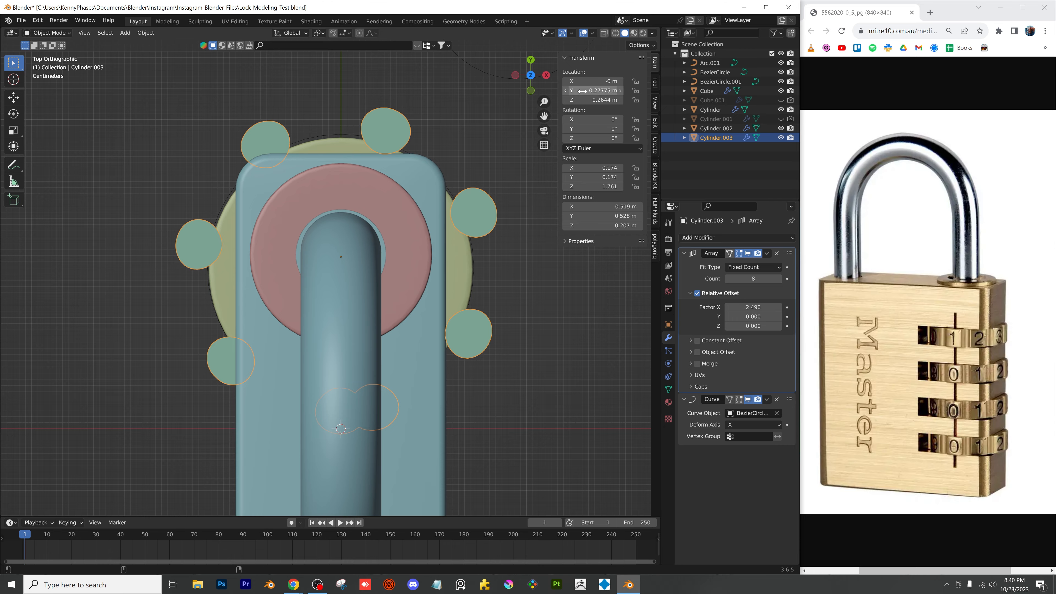
middle_drag(366, 187, 365, 337)
key(ctrl+s)
Add a Boolean modifier to the number dials and place it directly before their Array modifier
click(365, 337)
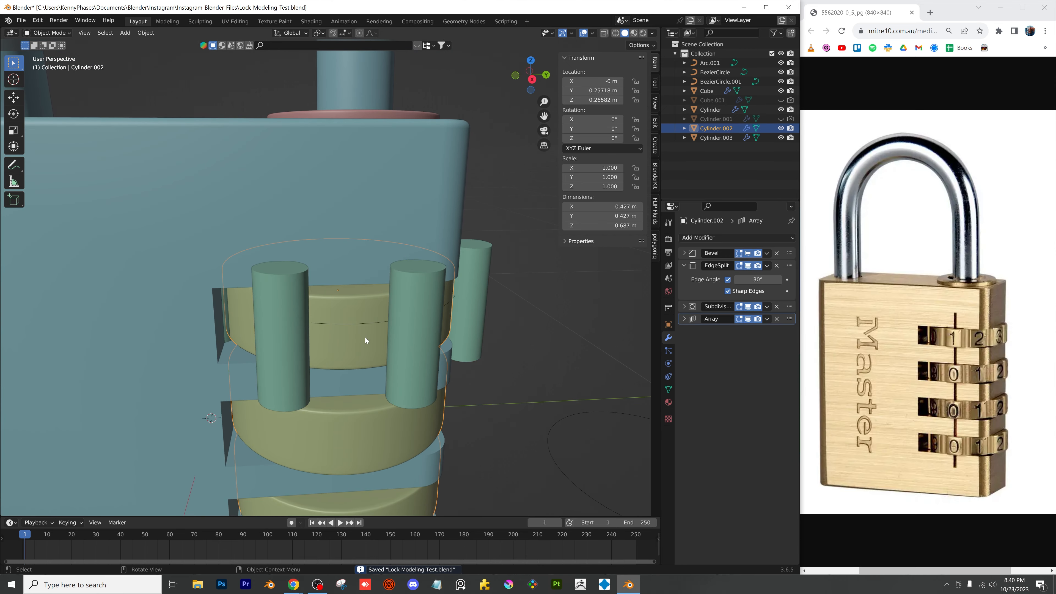
click(699, 237)
click(620, 284)
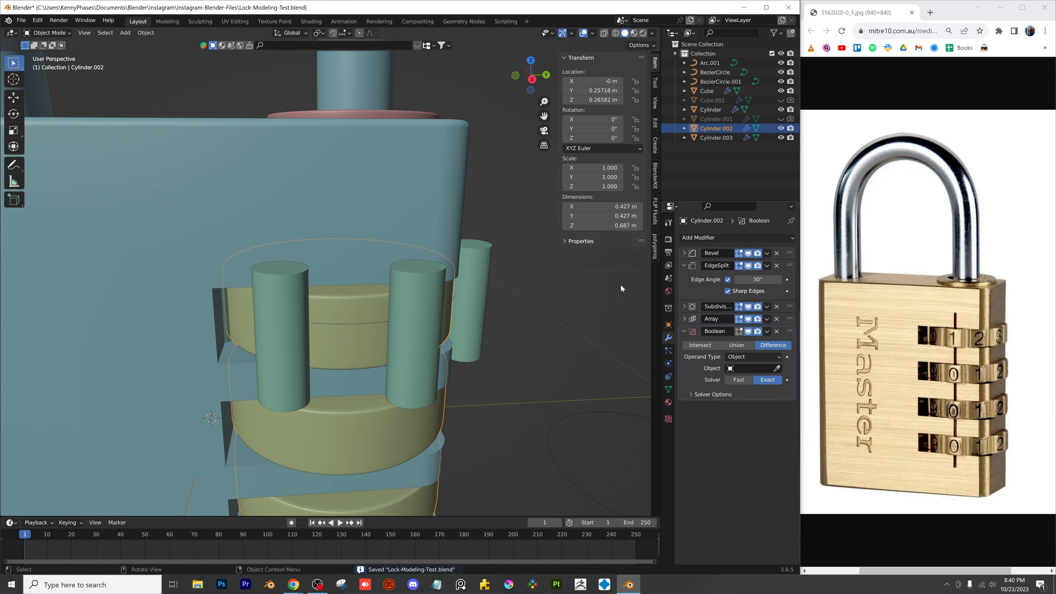
drag(789, 331, 785, 315)
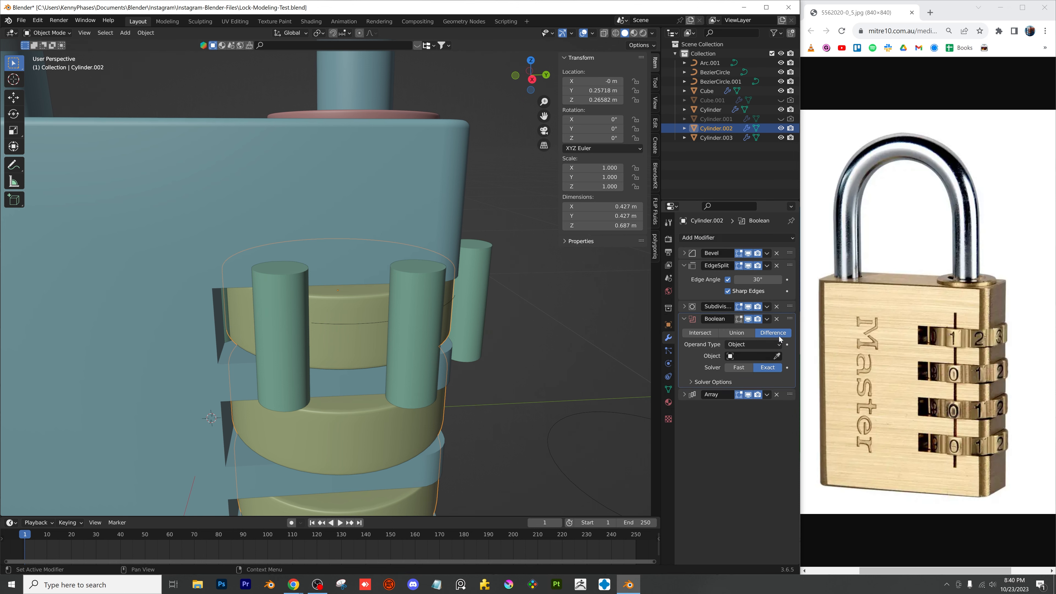
Try using the arrayed cylinders as the dials' Boolean object, and undo it
click(431, 318)
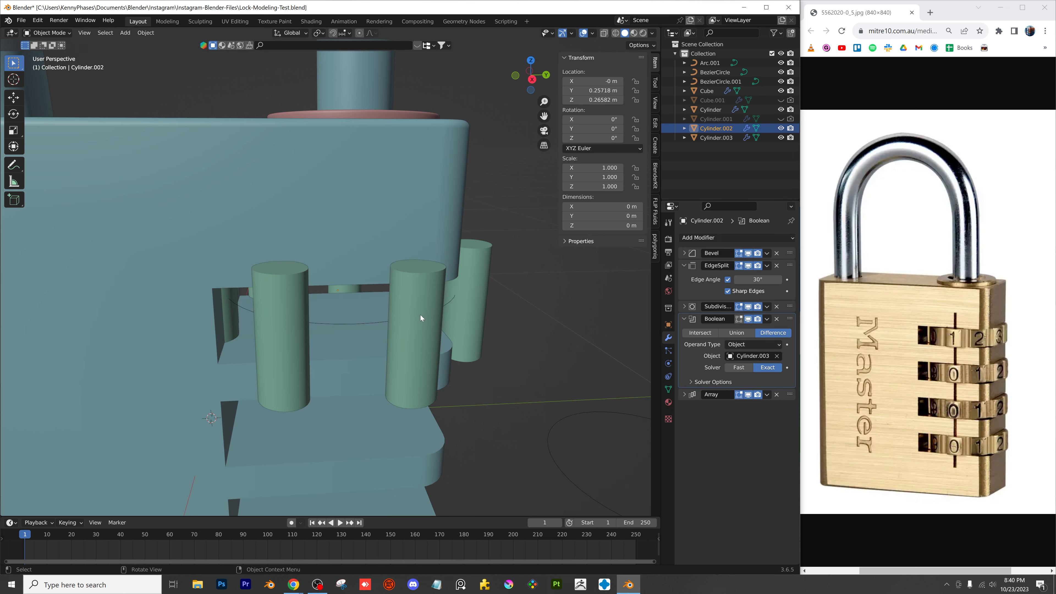
click(419, 311)
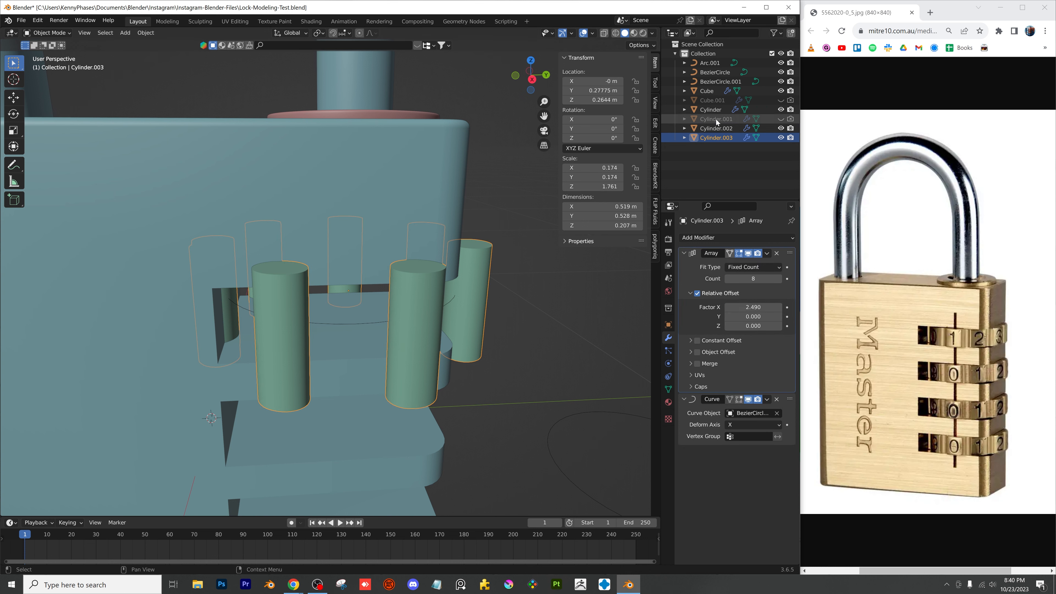
key(ctrl+z)
key(ctrl+z)
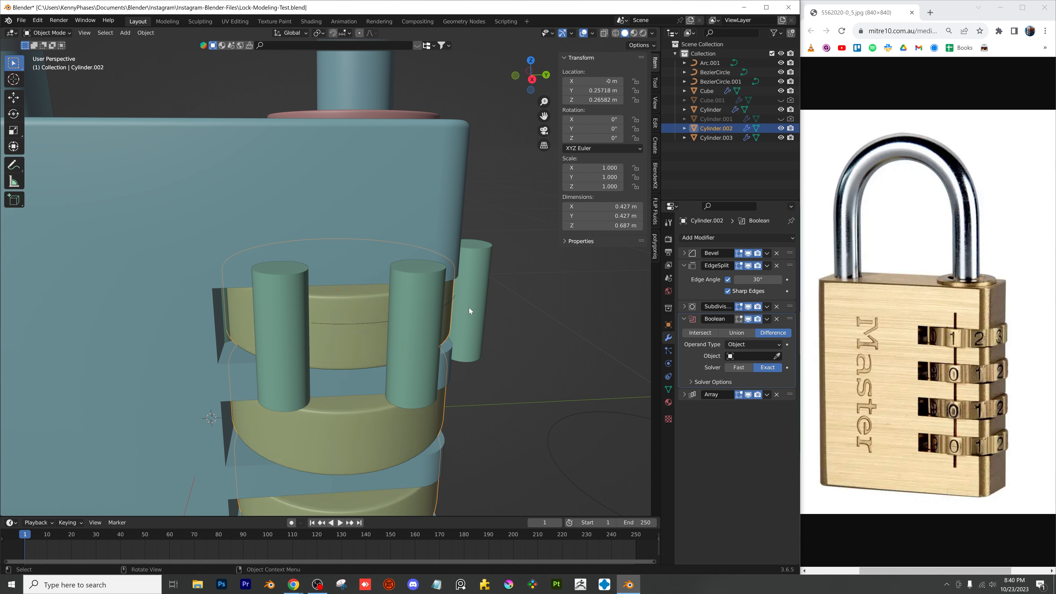
Assign the arrayed cylinders as the dials' Boolean object to cut grooves, and hide the cylinders in the viewport
click(778, 356)
click(401, 312)
click(412, 310)
scroll(408, 330, down, 1)
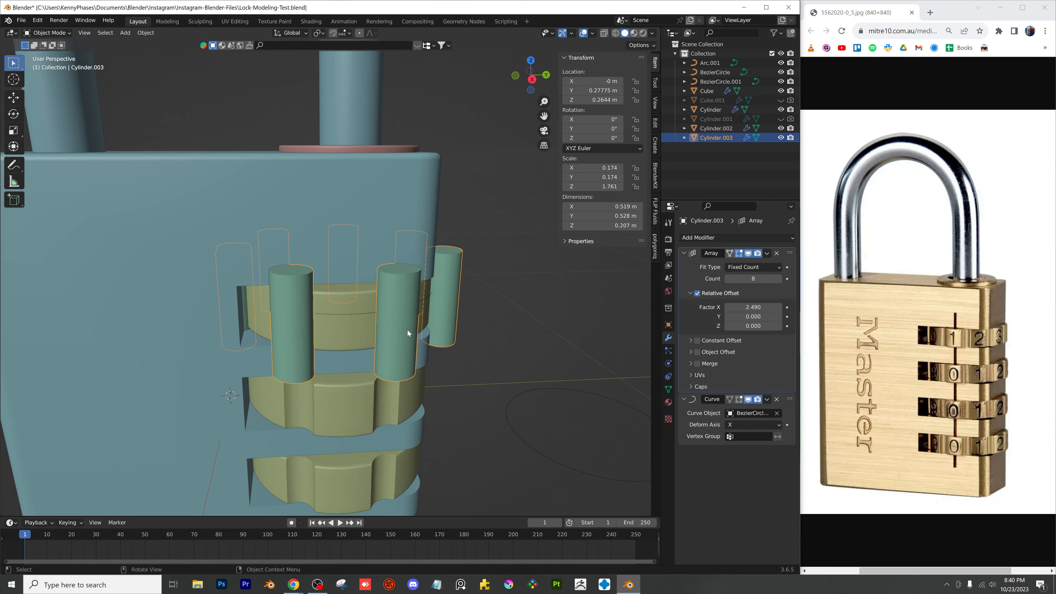
scroll(408, 330, down, 3)
middle_drag(372, 321, 402, 283)
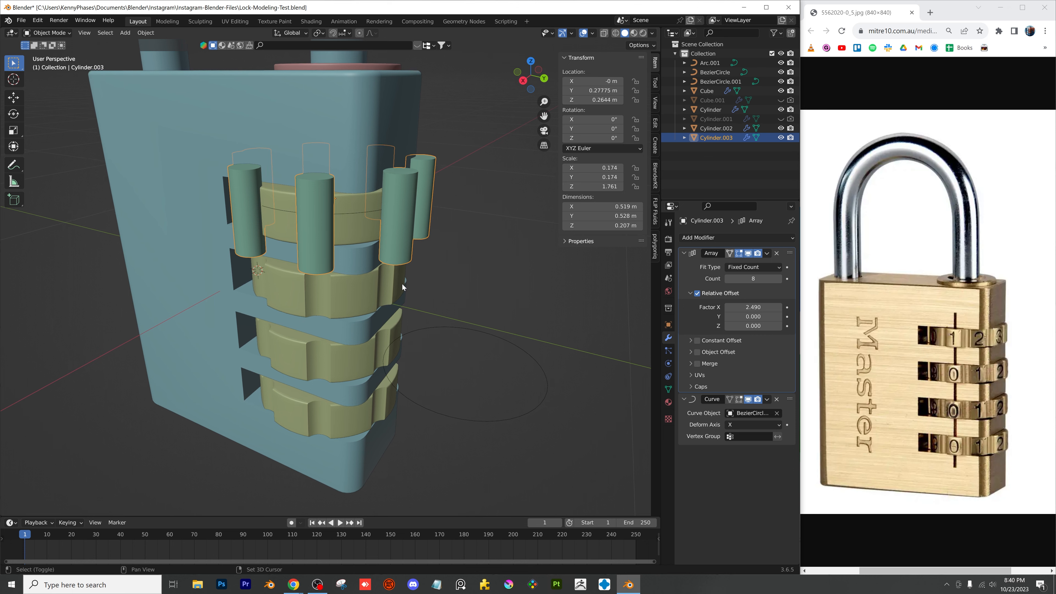
click(781, 138)
mouse_move(506, 243)
middle_down()
mouse_move(466, 247)
mouse_move(504, 249)
middle_up()
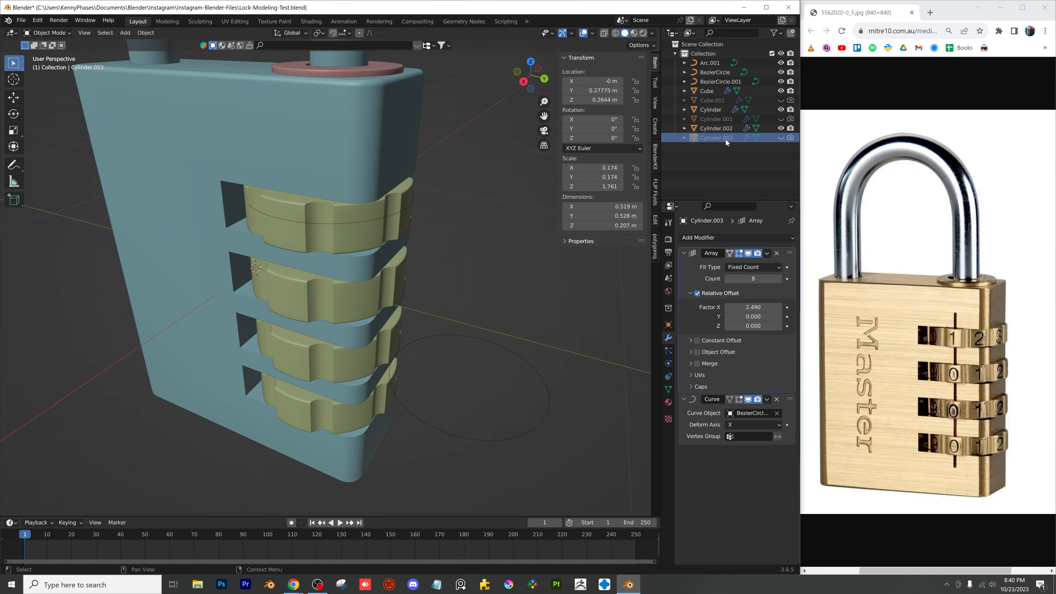
Save the file and enlarge the Bezier circle around the uppermost dial to about 0.445 m across
click(397, 214)
scroll(384, 247, up, 2)
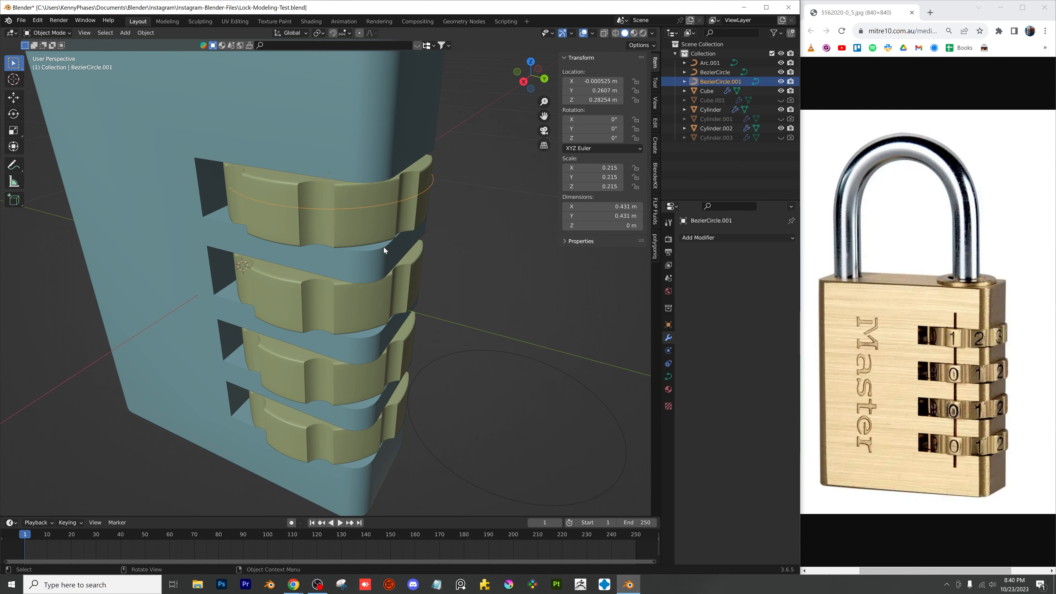
middle_drag(385, 247, 377, 279)
key(ctrl+s)
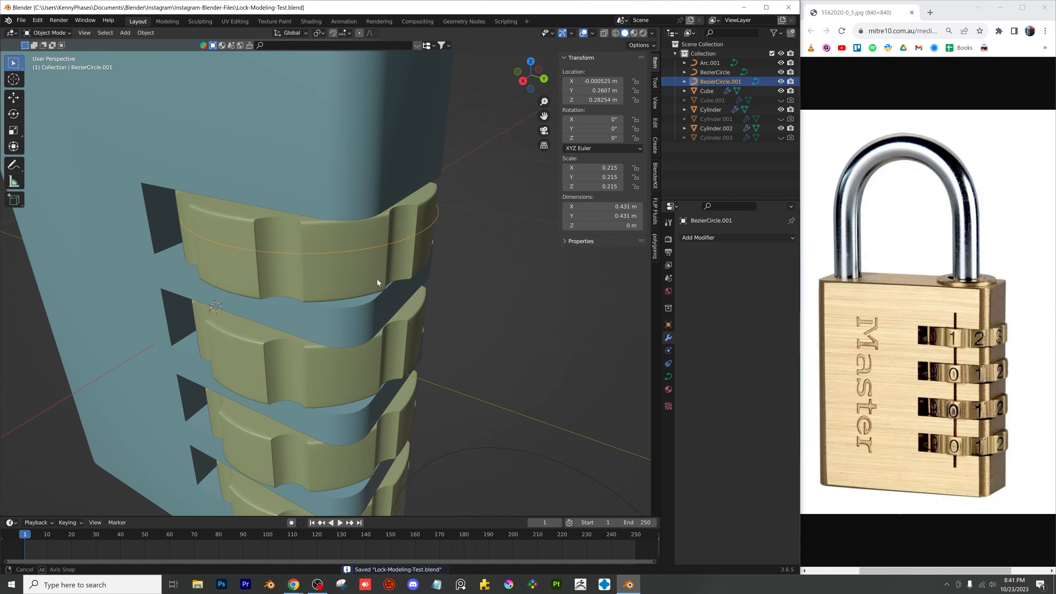
key(s)
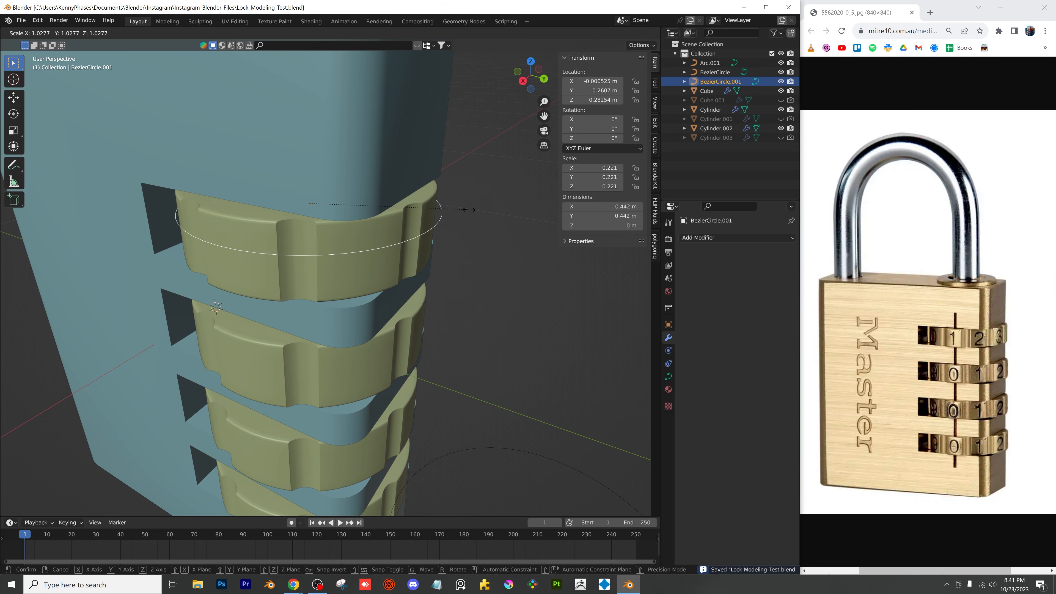
click(469, 212)
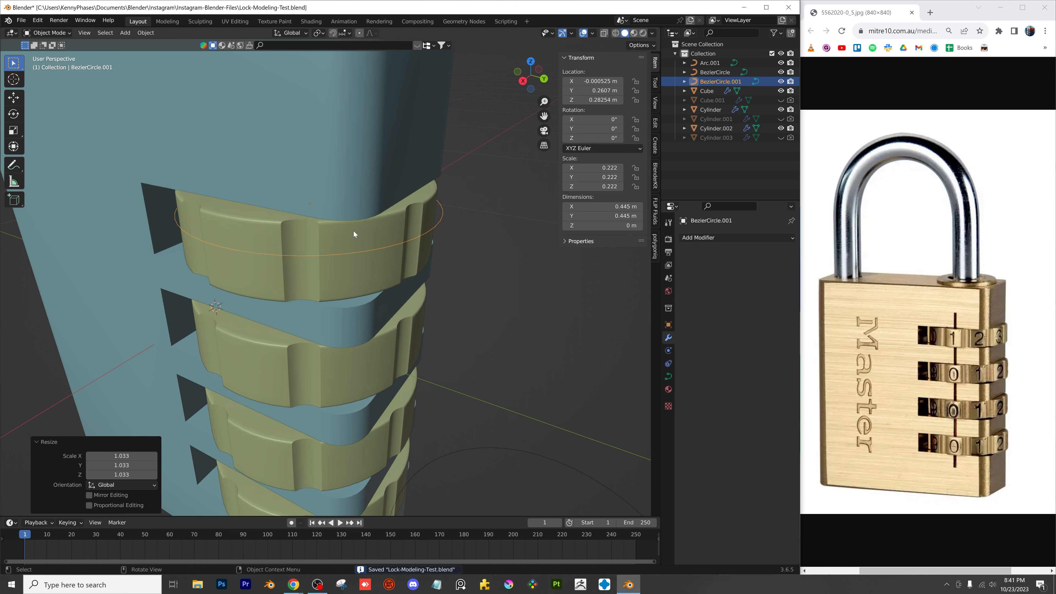
Unhide the arrayed cutting cylinders and set their relative X offset factor to 2.290, spacing them evenly around the dial
click(781, 138)
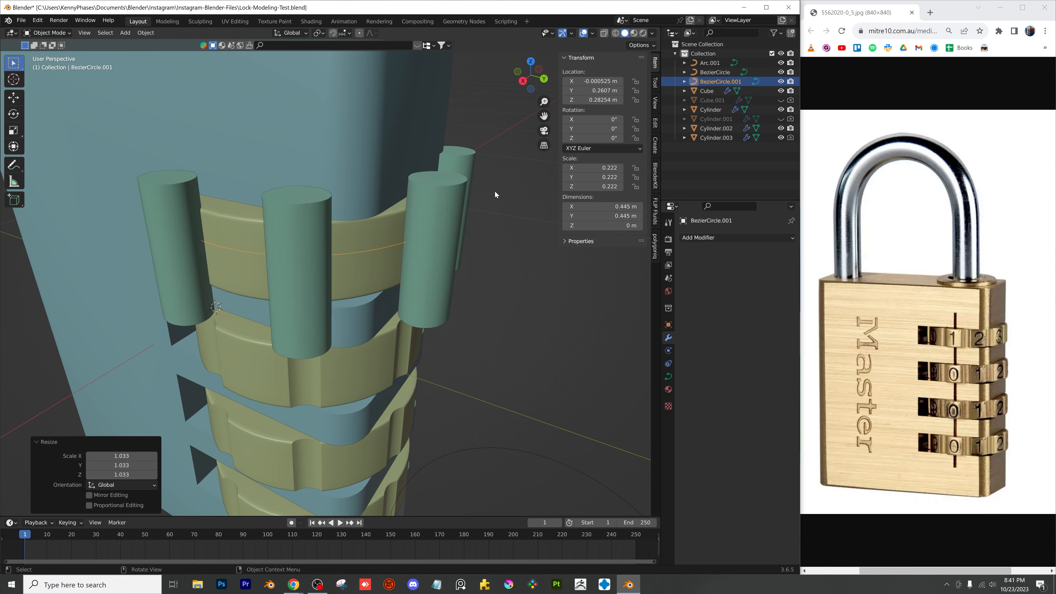
click(453, 200)
click(531, 63)
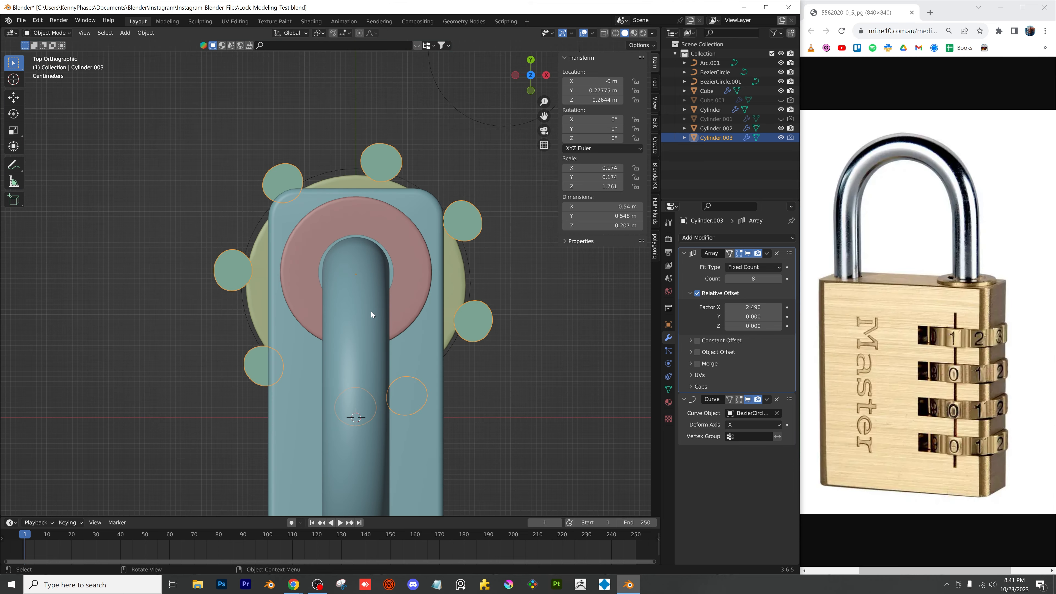
drag(737, 302, 710, 302)
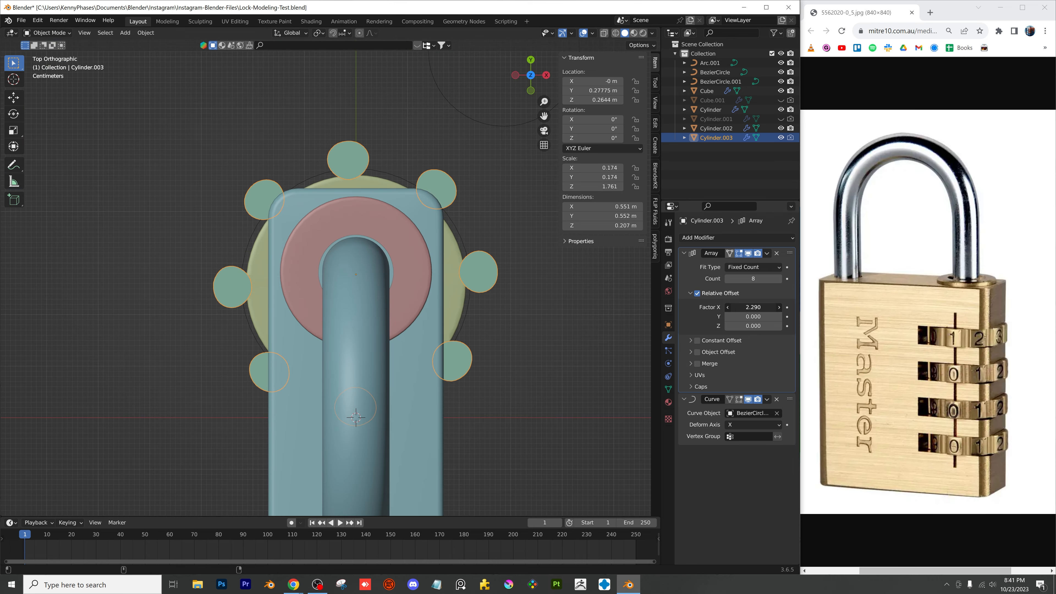
Hide the arrayed cutting cylinders in the viewport and save the file
click(784, 139)
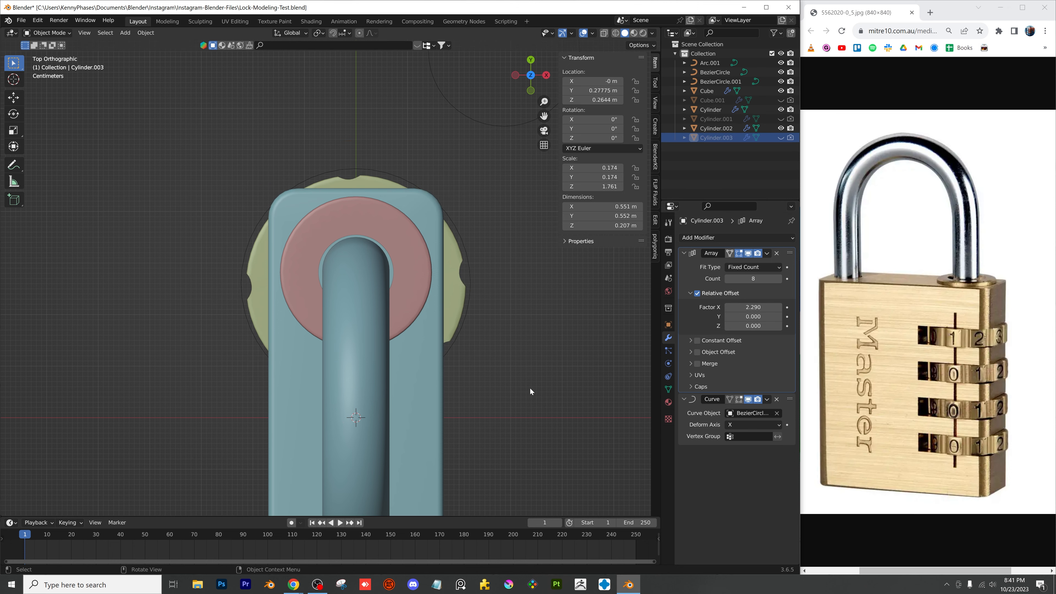
middle_drag(530, 388, 403, 361)
key(ctrl+s)
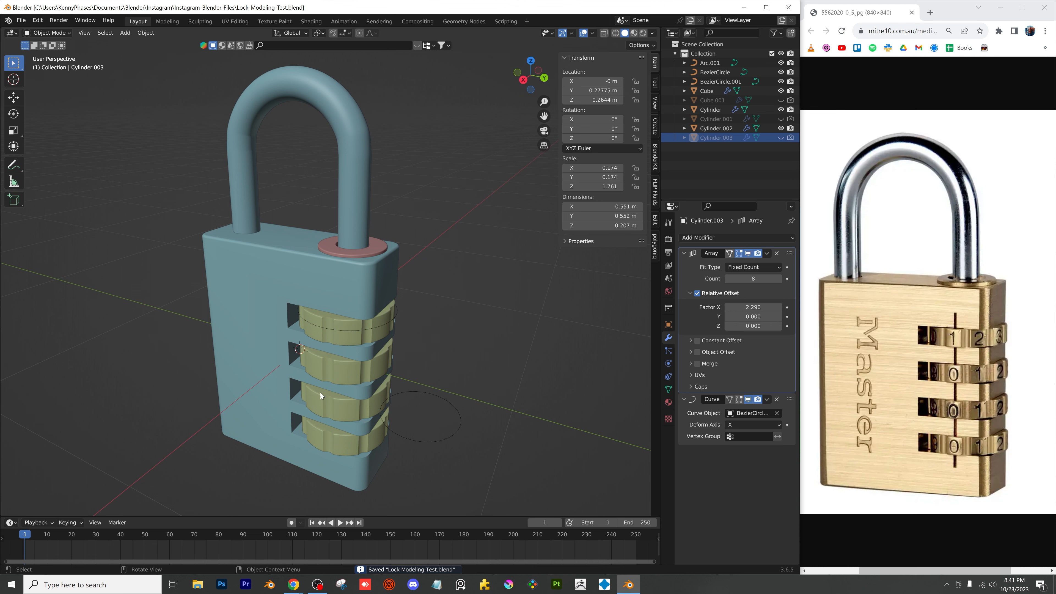
shift+middle_drag(373, 310, 364, 303)
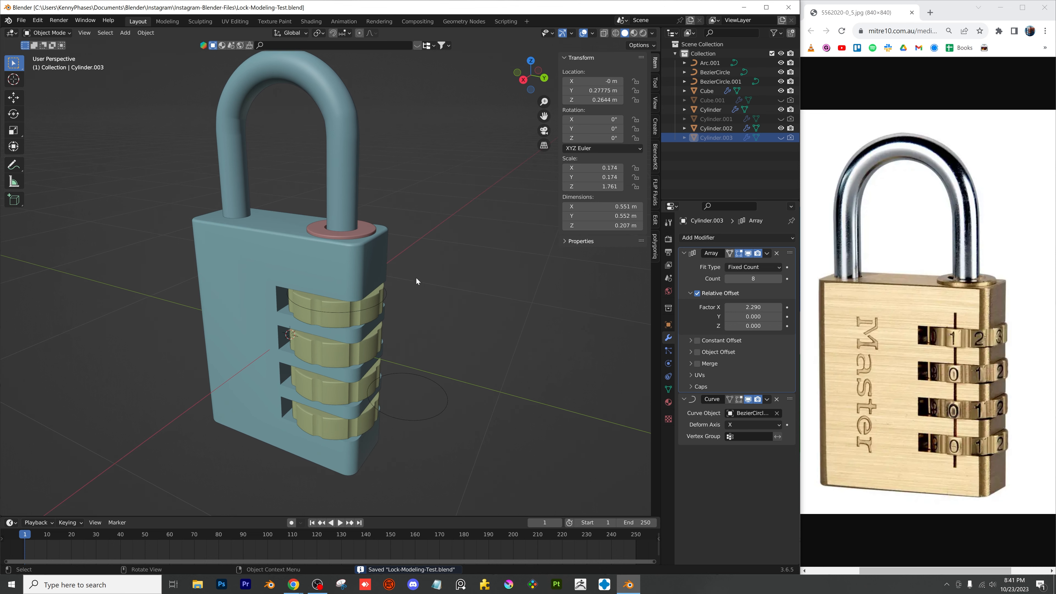
Add a text object at the world origin
click(125, 33)
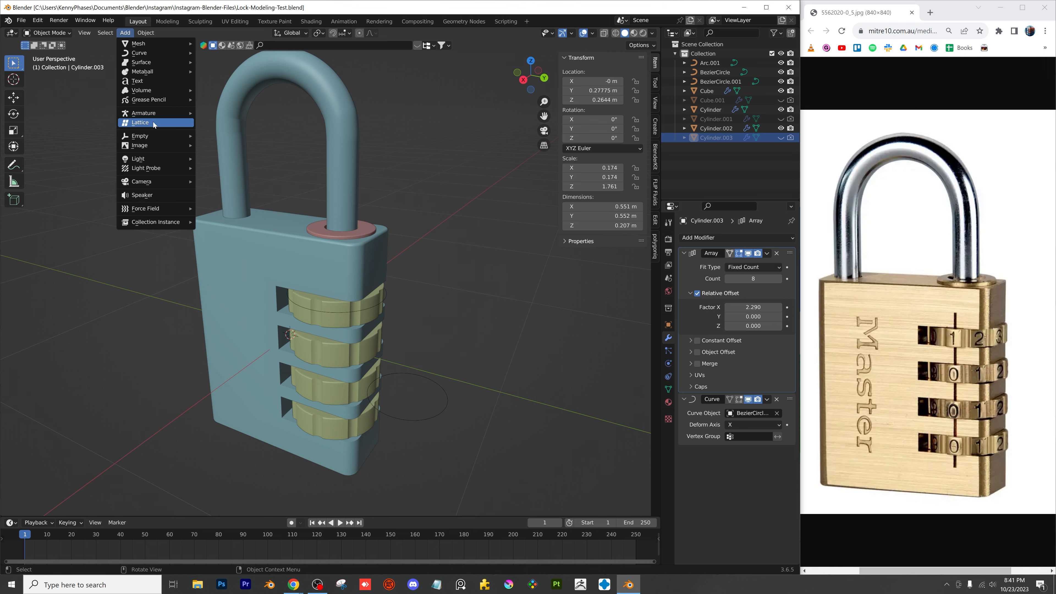
click(153, 85)
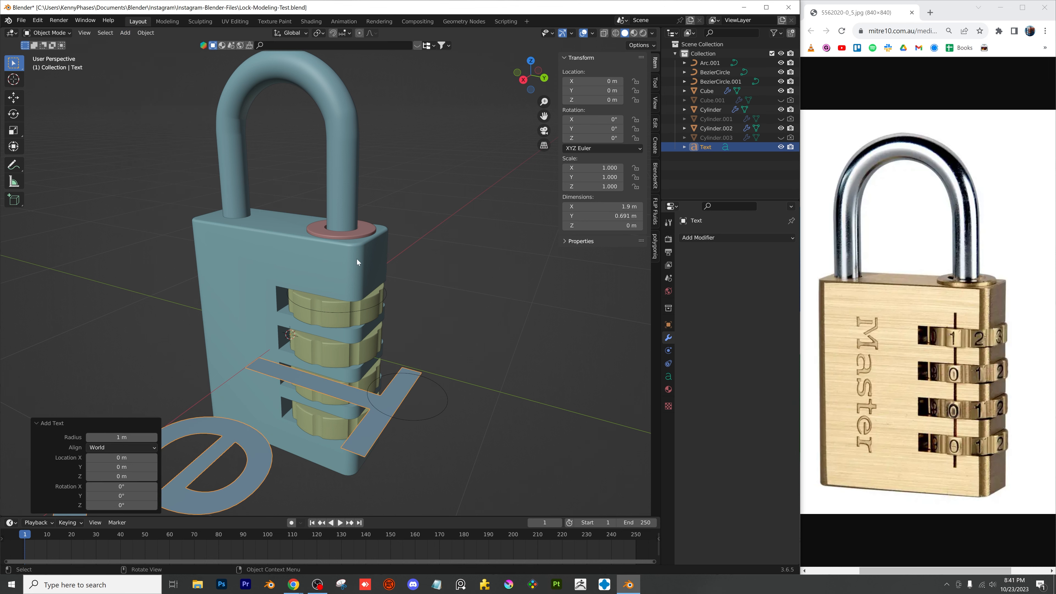
Replace the default wording of the text object with the creator's social media handle, starting with @
middle_drag(341, 416, 437, 353)
key(Tab)
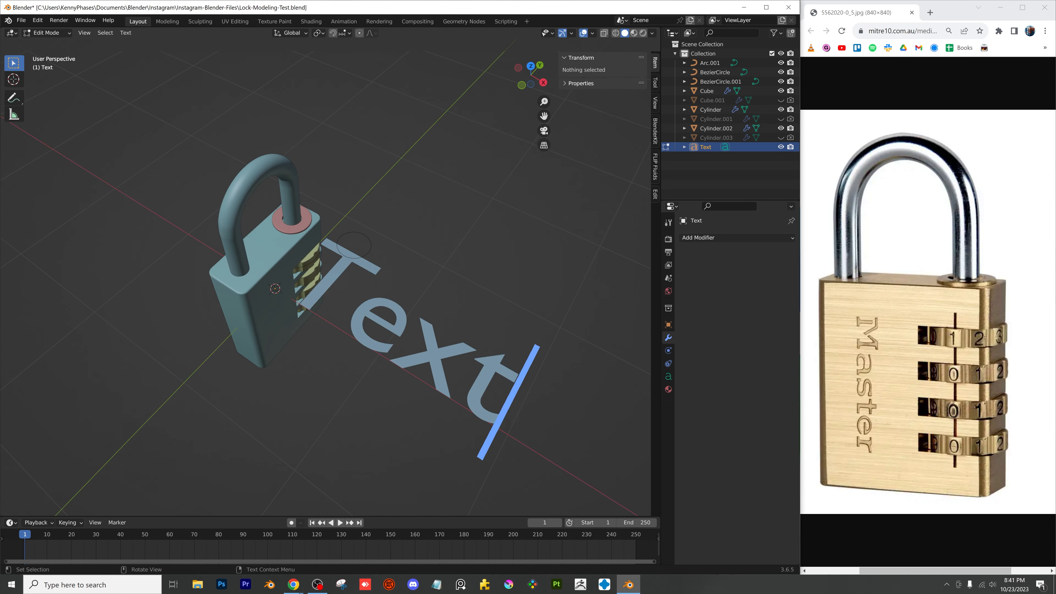
key(BackSpace)
key(BackSpace)
key(BackSpace)
key(BackSpace)
text(@kenn)
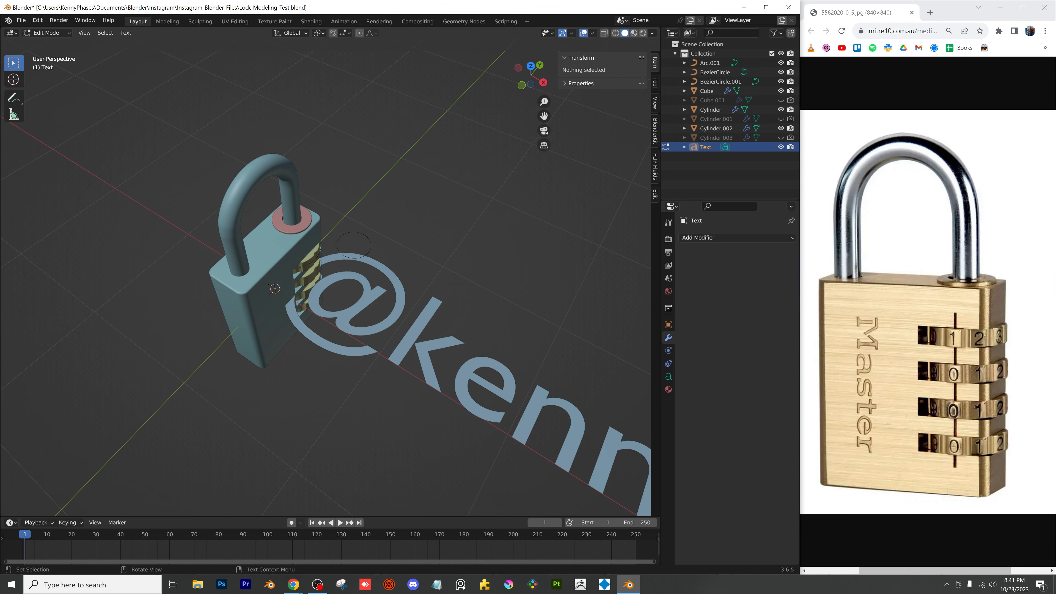
Scale the text down to about 0.208 and rotate it 90° about global X, 90° about Z and 90° about X again
key(Tab)
key(s)
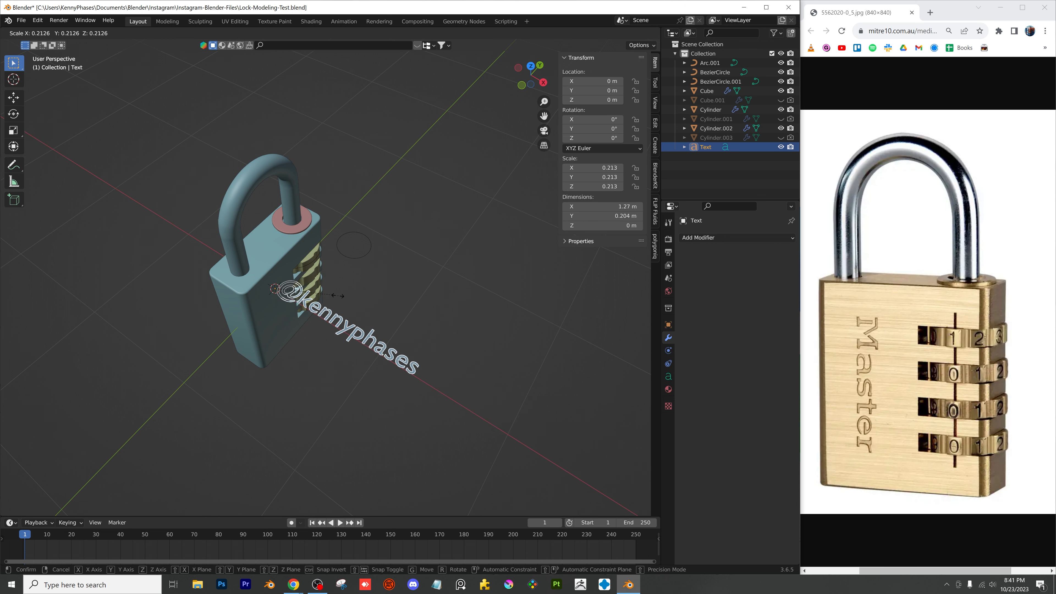
click(352, 304)
text(rx90)
key(Return)
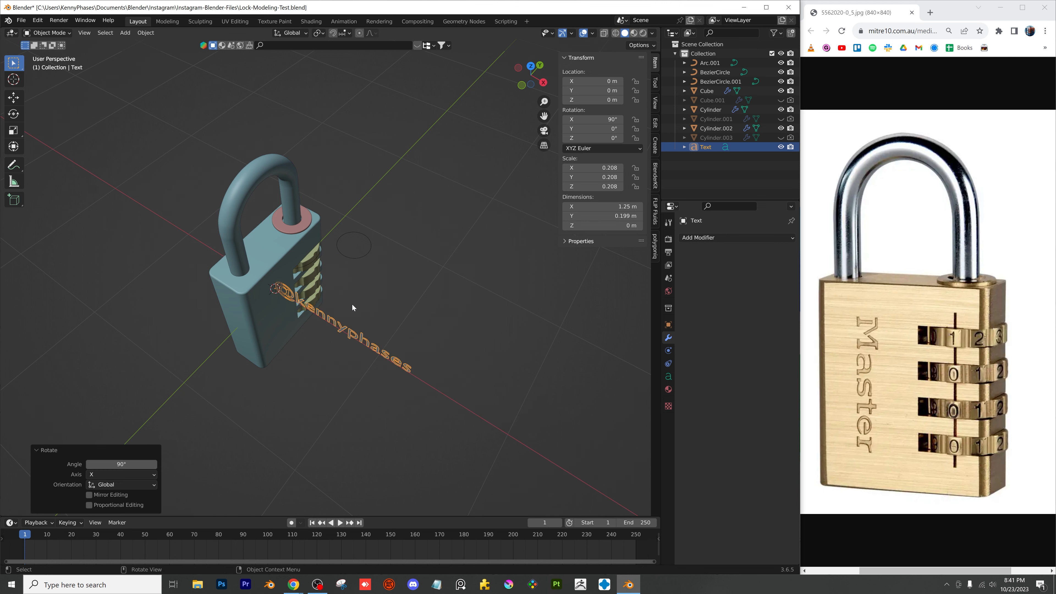
text(rz90)
key(Return)
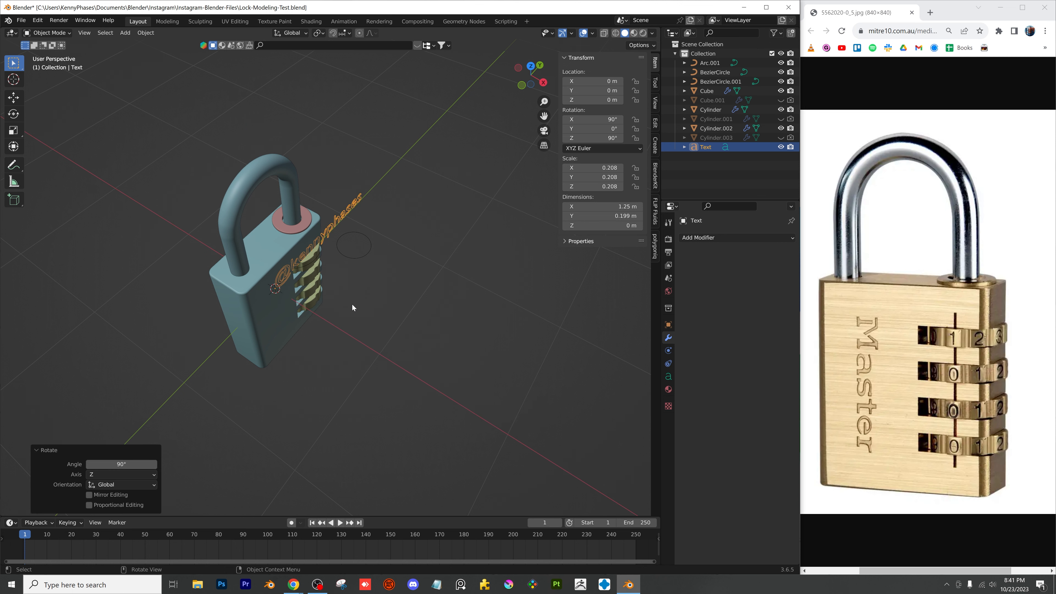
text(rx90)
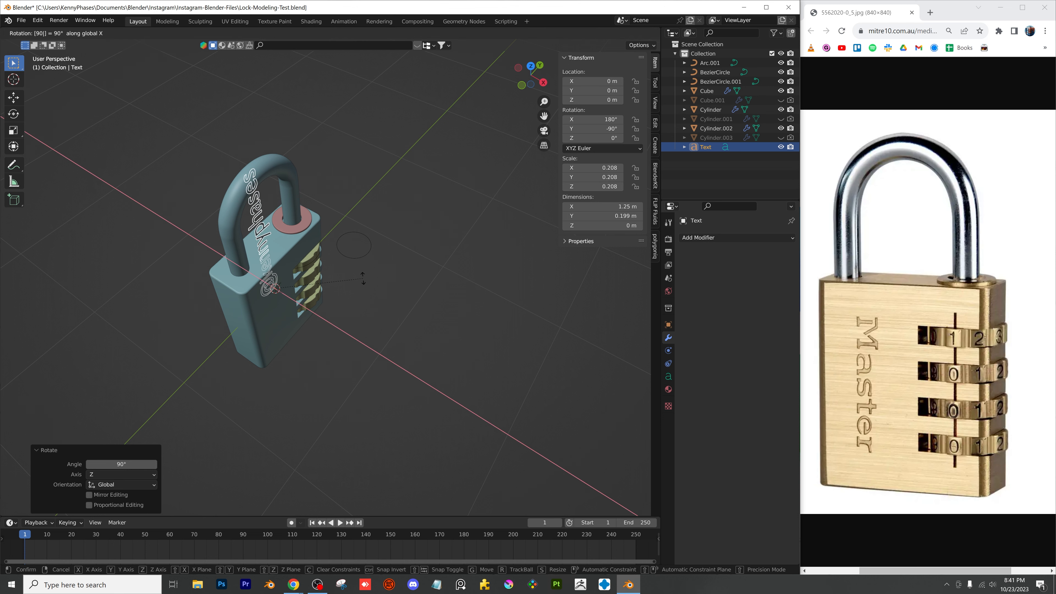
key(Return)
Shrink the upright text to a scale of about 0.096 to fit the lock body
middle_drag(305, 166, 349, 204)
key(s)
click(325, 244)
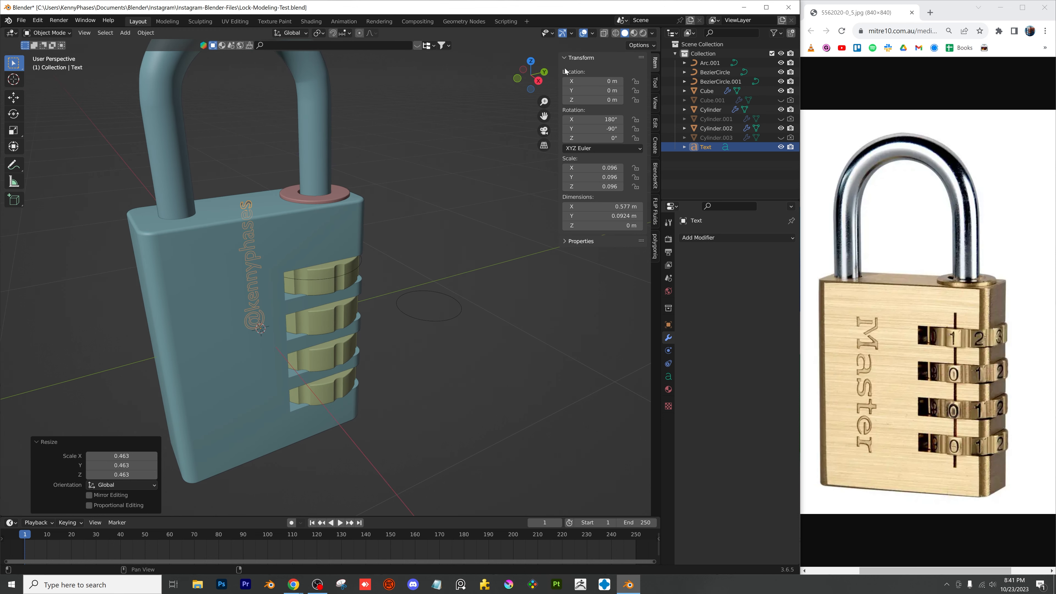
Move the text beside the lock's broad face to about X 0.2575 m, Y -0.269 m and Z -0.363 m
click(532, 61)
key(g)
click(411, 307)
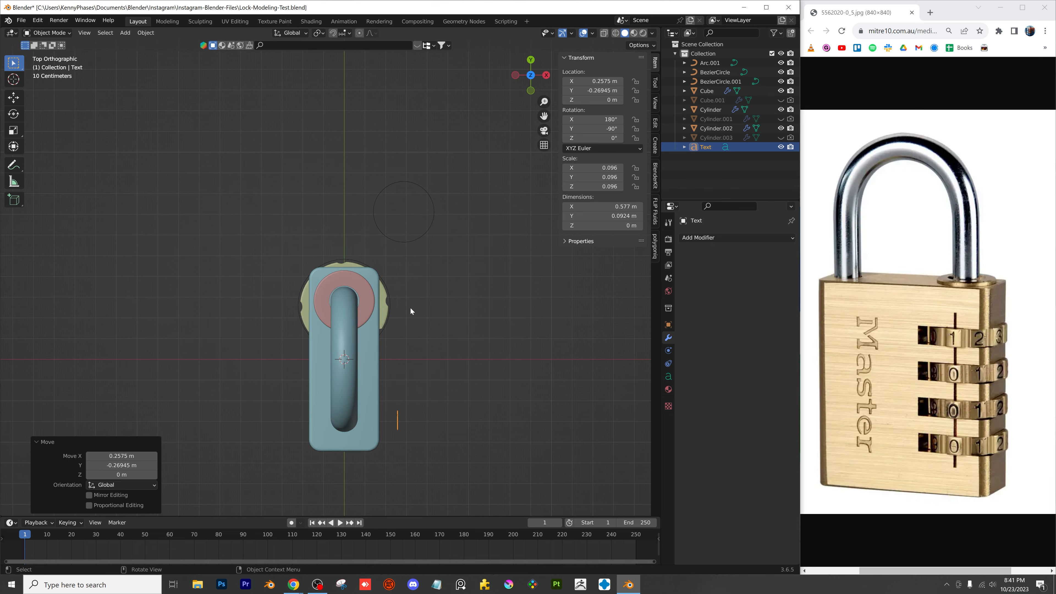
middle_drag(410, 307, 383, 263)
key(g)
key(z)
click(344, 371)
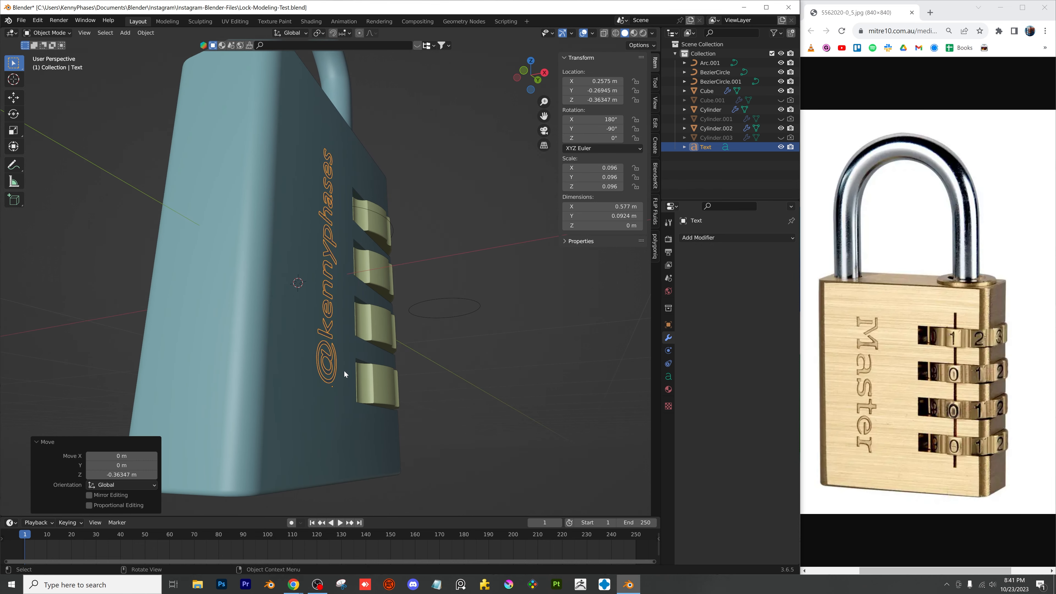
Set the text's geometry extrusion to about 0.236 m
middle_drag(344, 371, 453, 348)
click(669, 378)
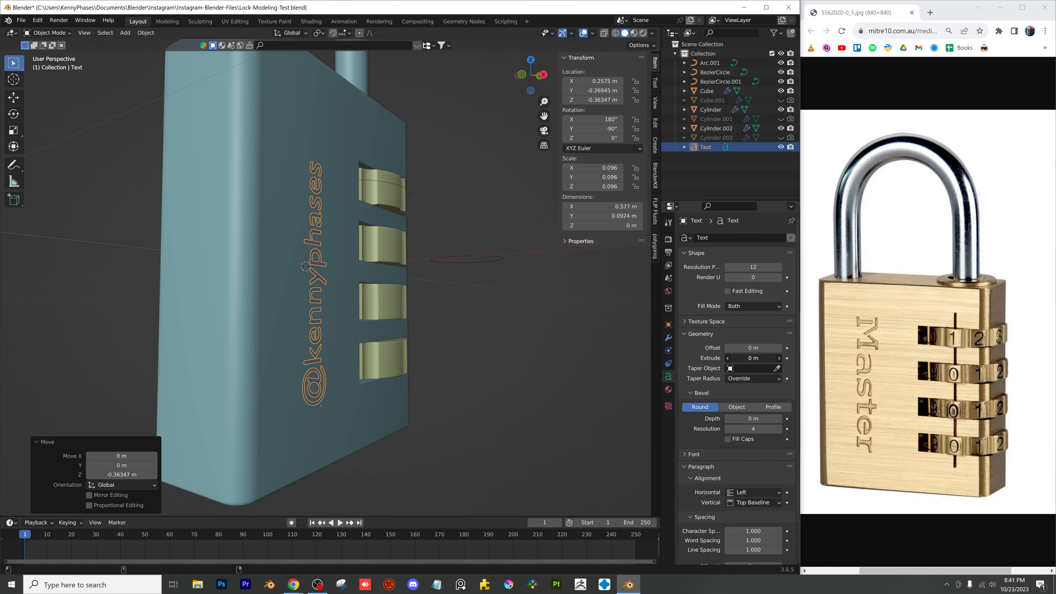
drag(753, 358, 770, 358)
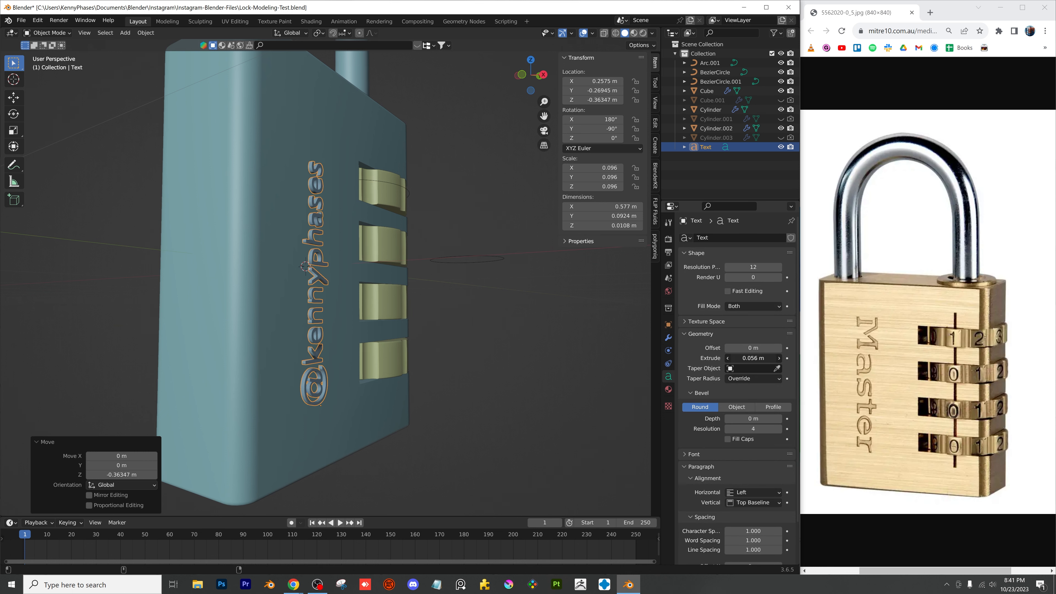
click(525, 74)
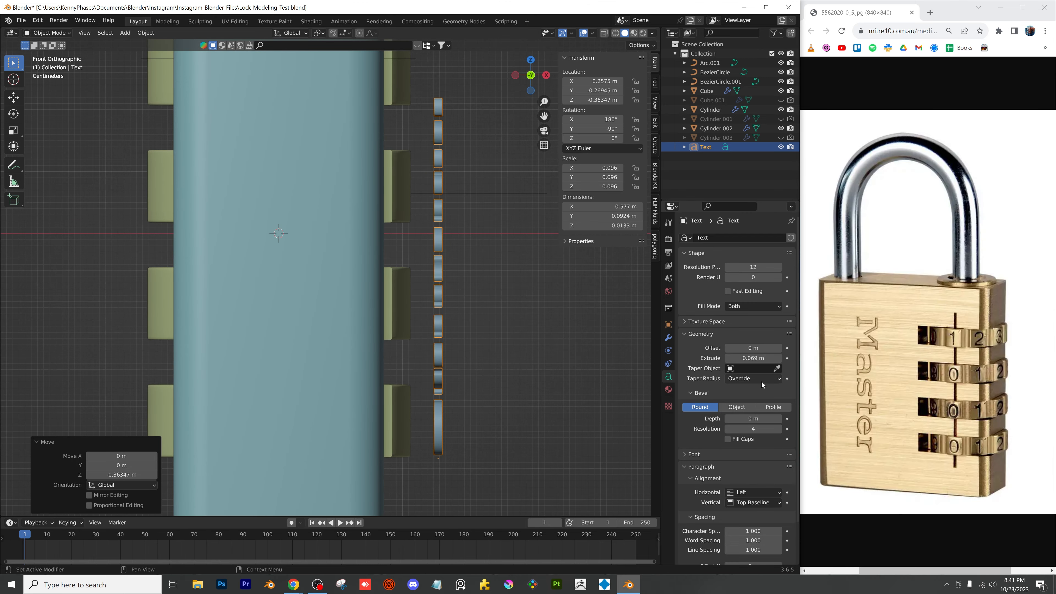
drag(753, 358, 790, 358)
Move the extruded text along X to about 0.170 m so it intersects the lock body's face
key(g)
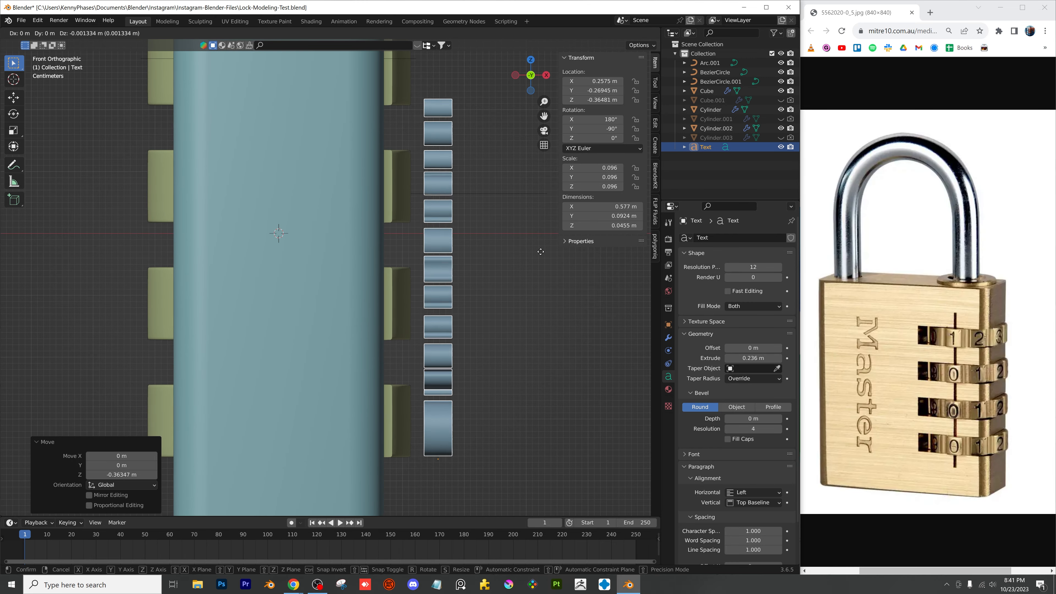
key(x)
click(465, 264)
middle_drag(466, 263, 358, 254)
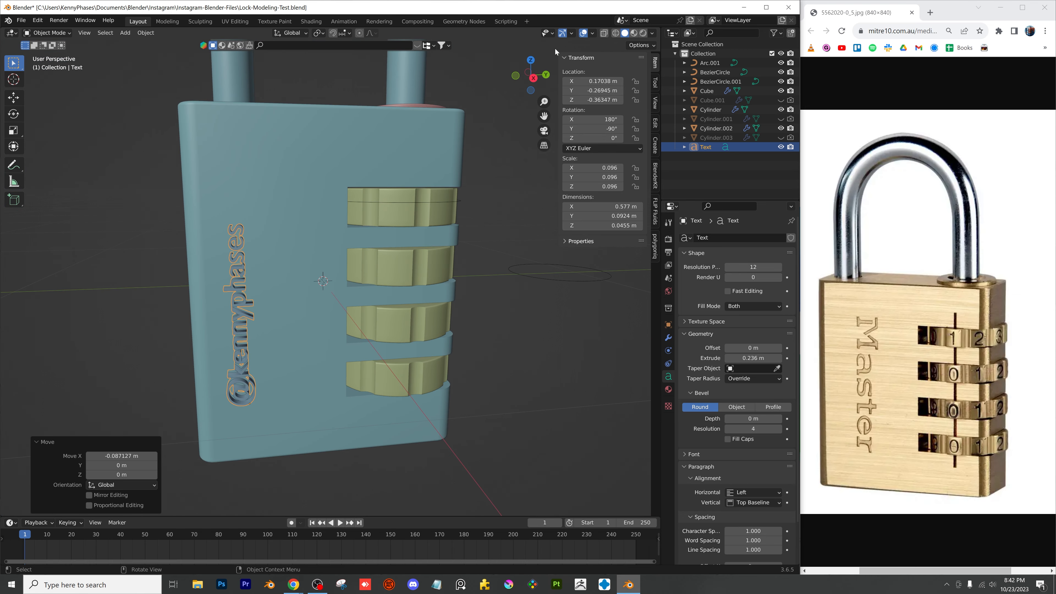
Enlarge the text to a scale of about 0.130 and reposition it to about Y -0.171 m, Z -0.420 m
click(534, 79)
key(s)
click(324, 106)
key(g)
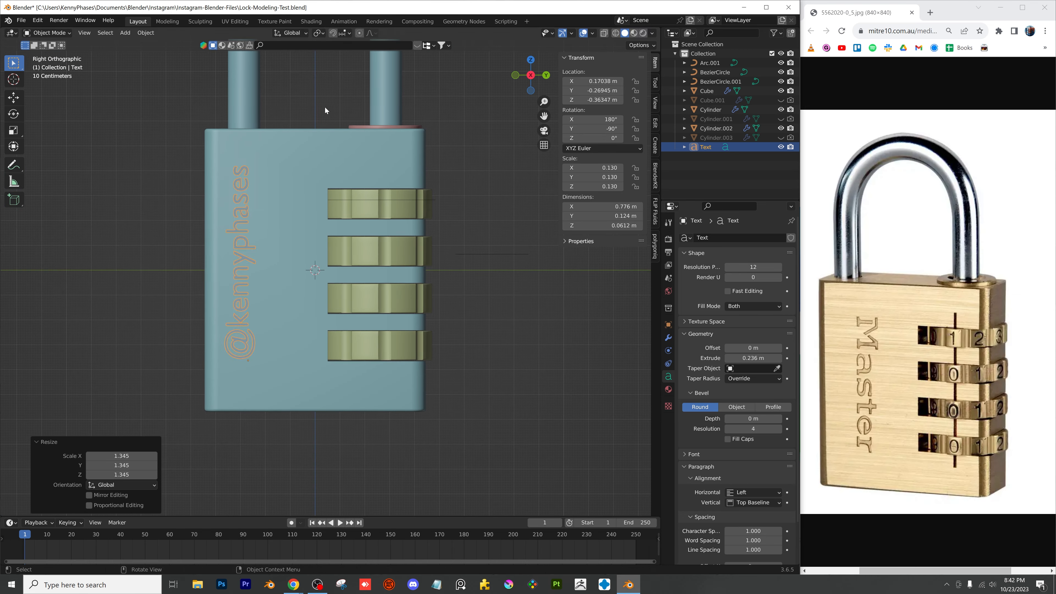
click(348, 120)
middle_drag(332, 187, 350, 200)
scroll(350, 201, up, 3)
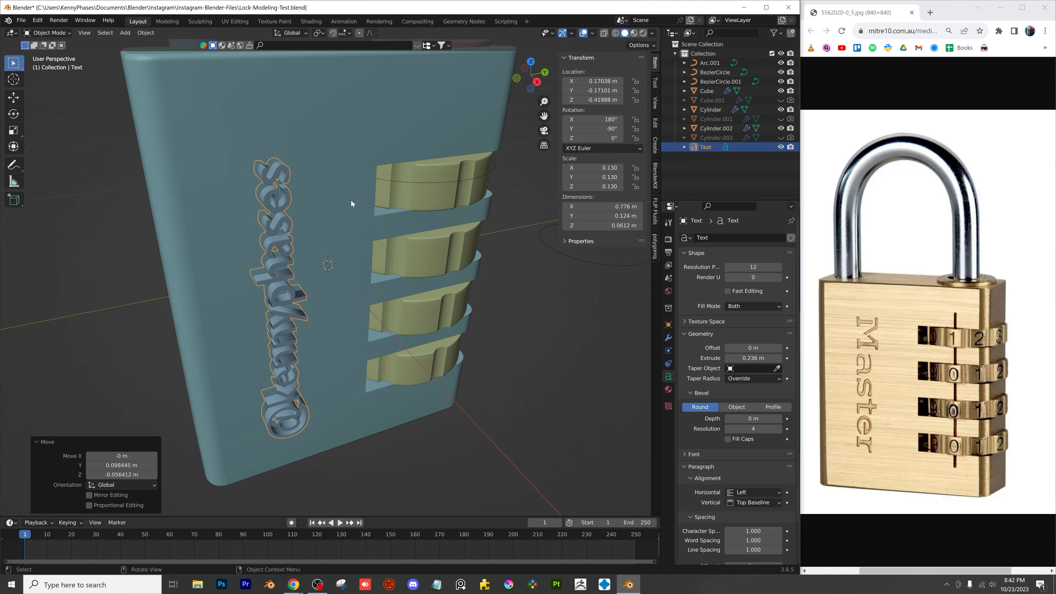
Save the file and add a third Boolean modifier in Difference mode to the lock body
key(ctrl+s)
click(354, 147)
click(667, 342)
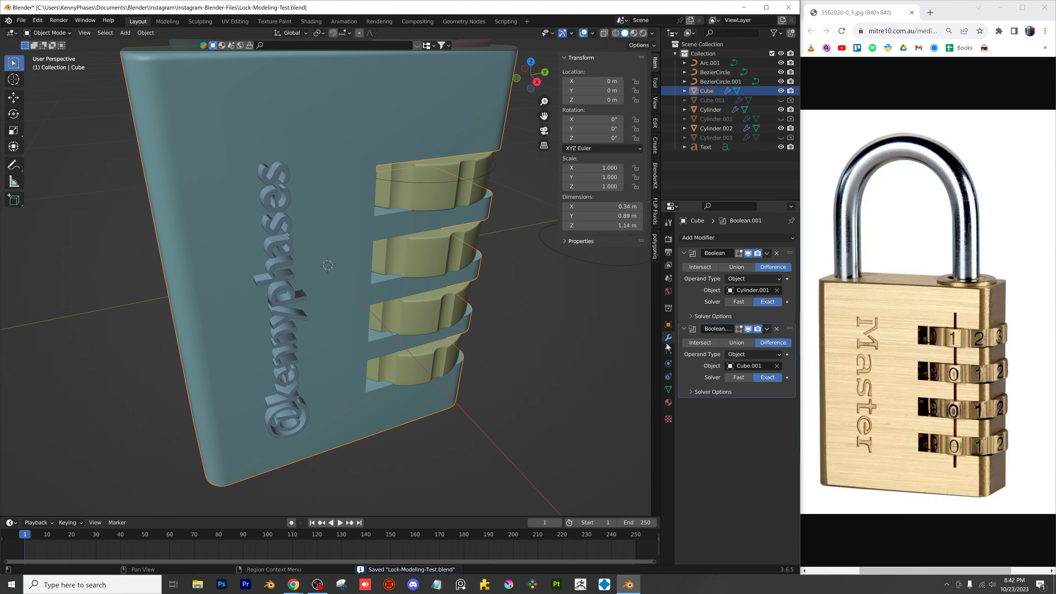
click(684, 253)
click(684, 265)
click(699, 238)
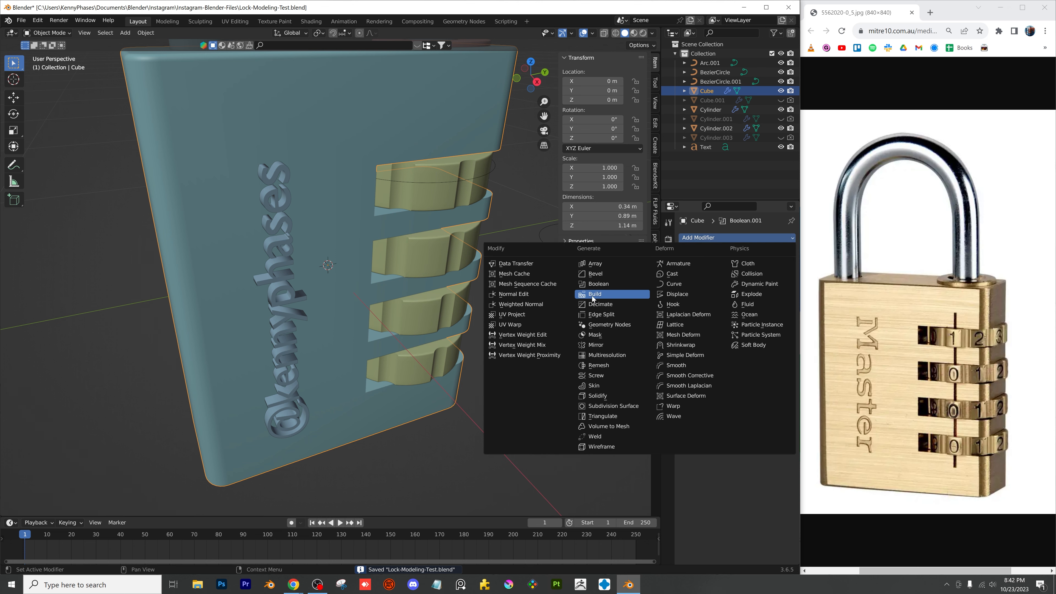
click(611, 288)
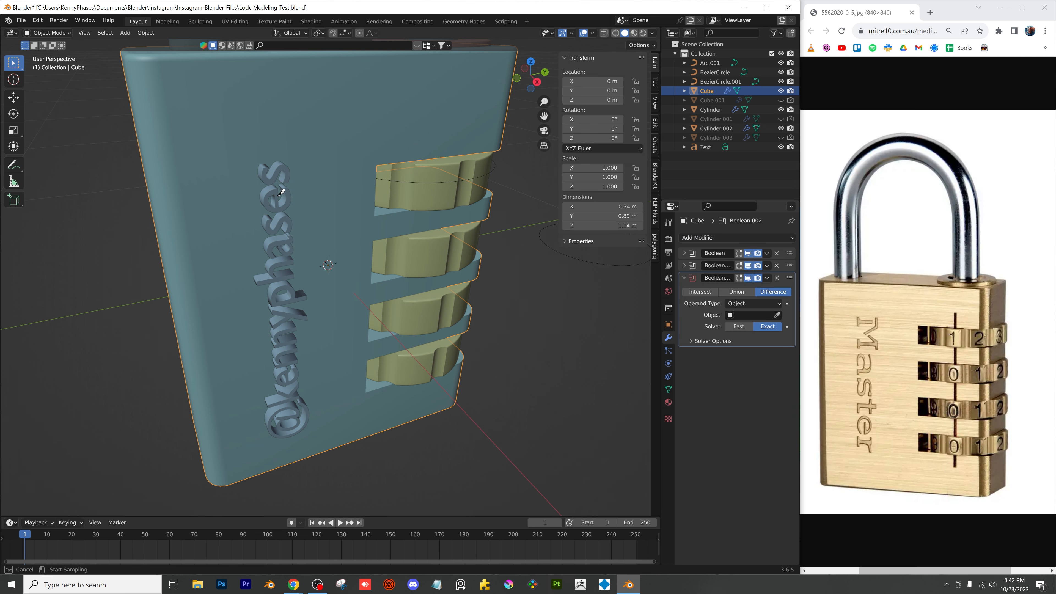
key(Escape)
middle_drag(278, 189, 364, 228)
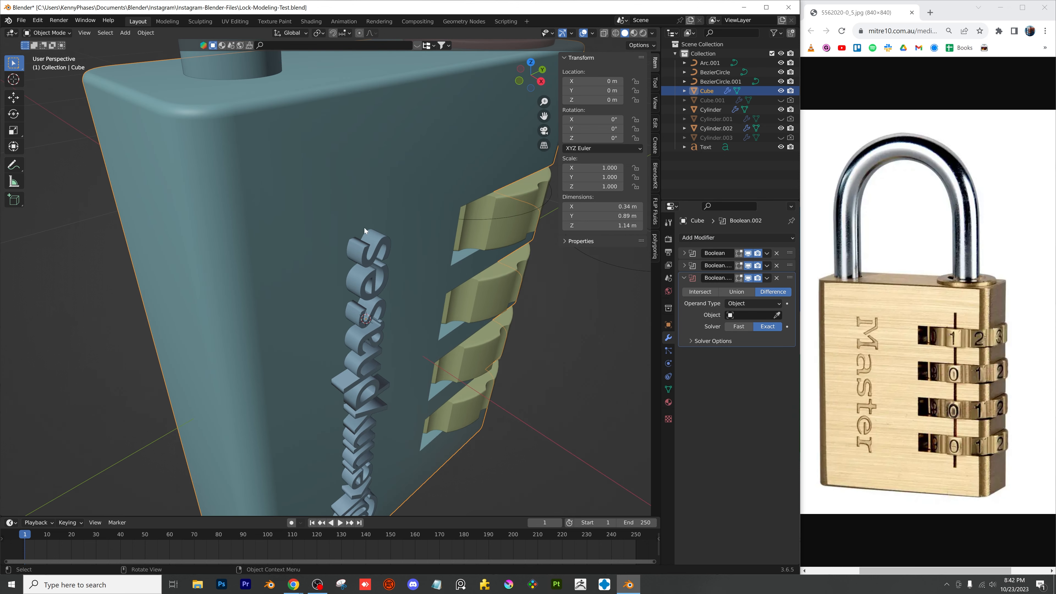
click(391, 251)
scroll(394, 250, up, 3)
key(h)
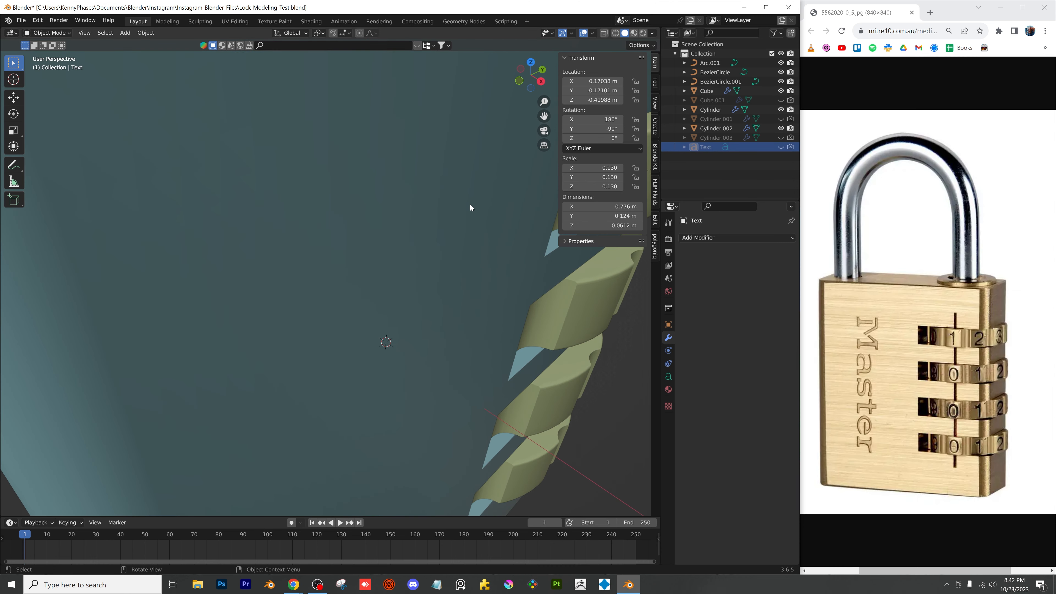
click(470, 204)
scroll(498, 341, down, 6)
middle_drag(498, 341, 512, 224)
click(755, 147)
click(781, 147)
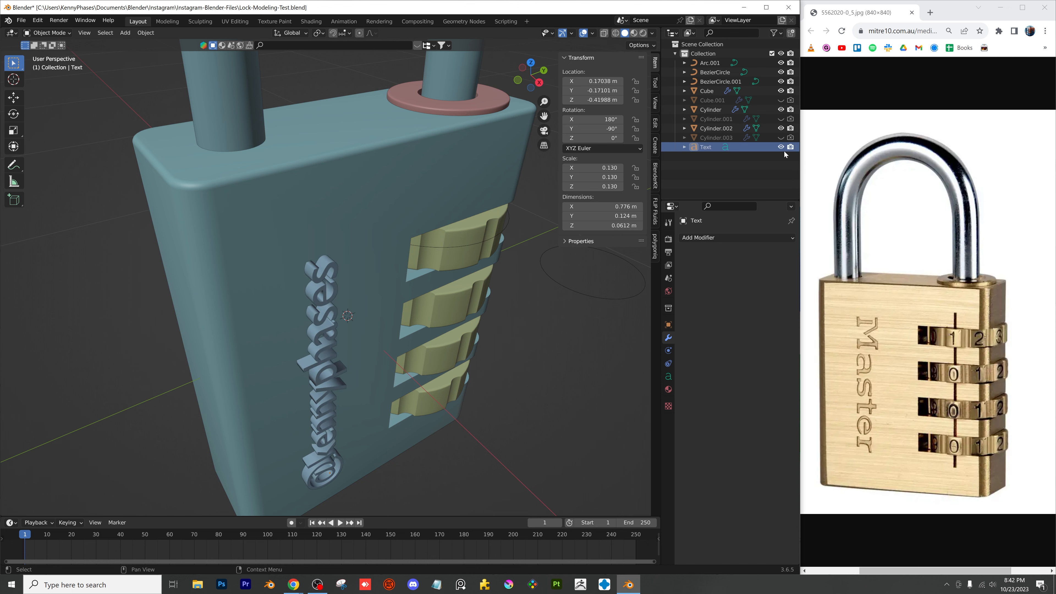
Convert the extruded text object to a mesh
click(327, 272)
scroll(345, 275, up, 4)
right_click(364, 255)
mouse_move(364, 255)
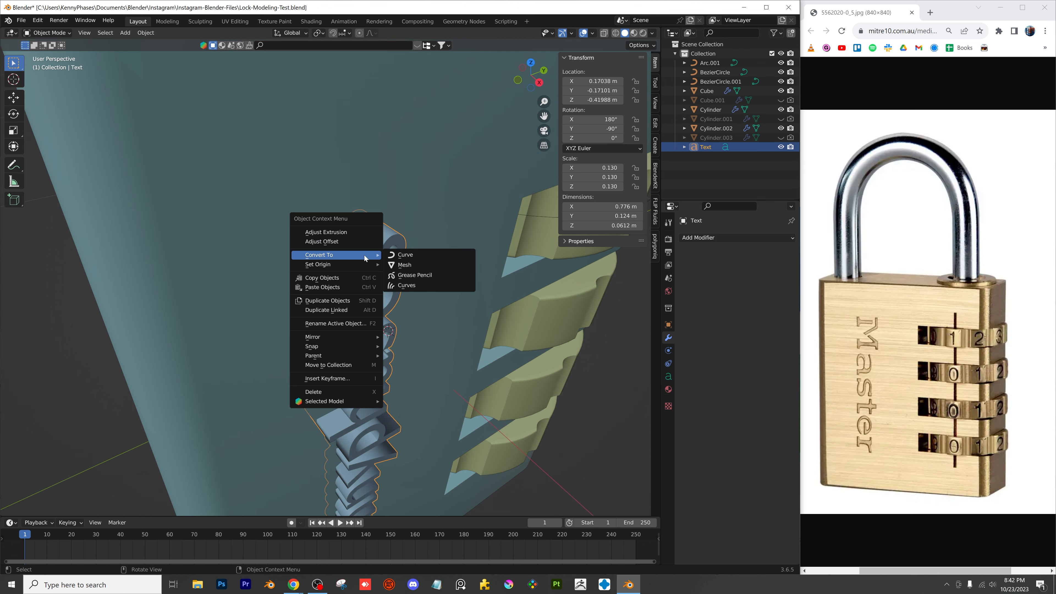
click(442, 265)
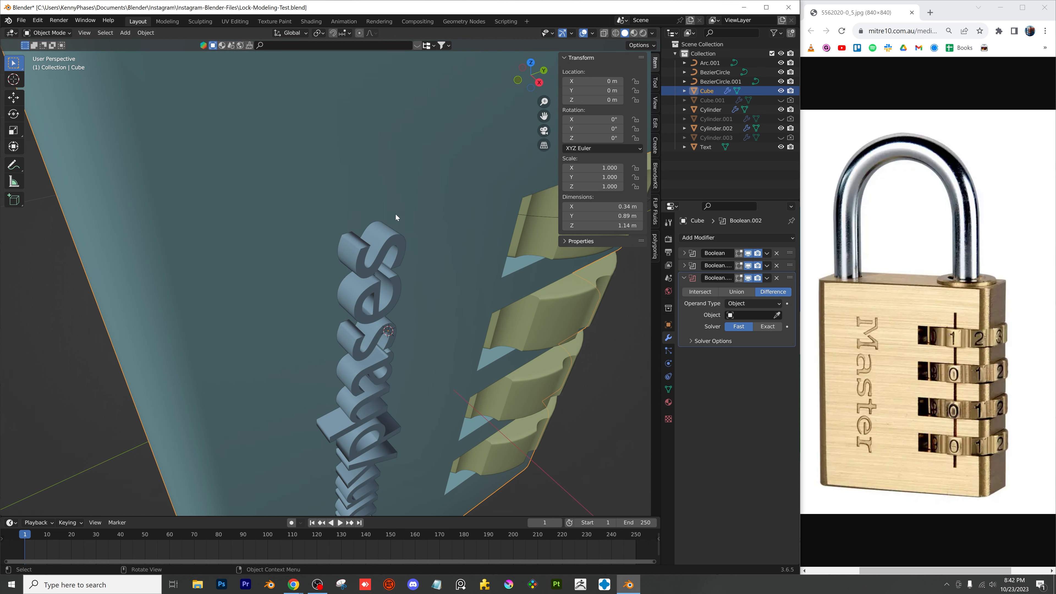
Assign the text mesh as cutter of the lock body's new Boolean, hide it, and use the Exact solver
click(707, 91)
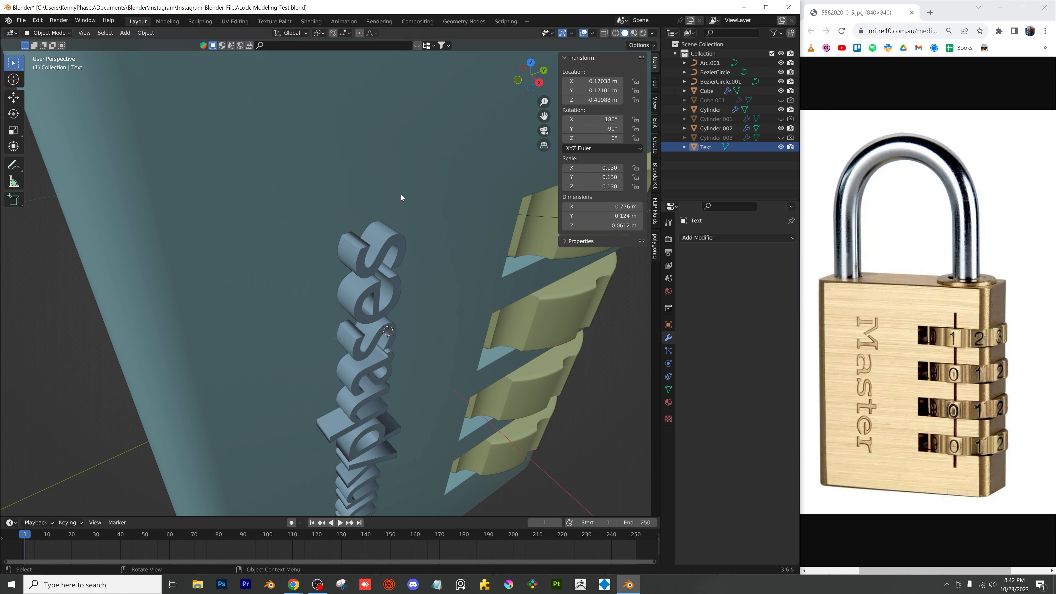
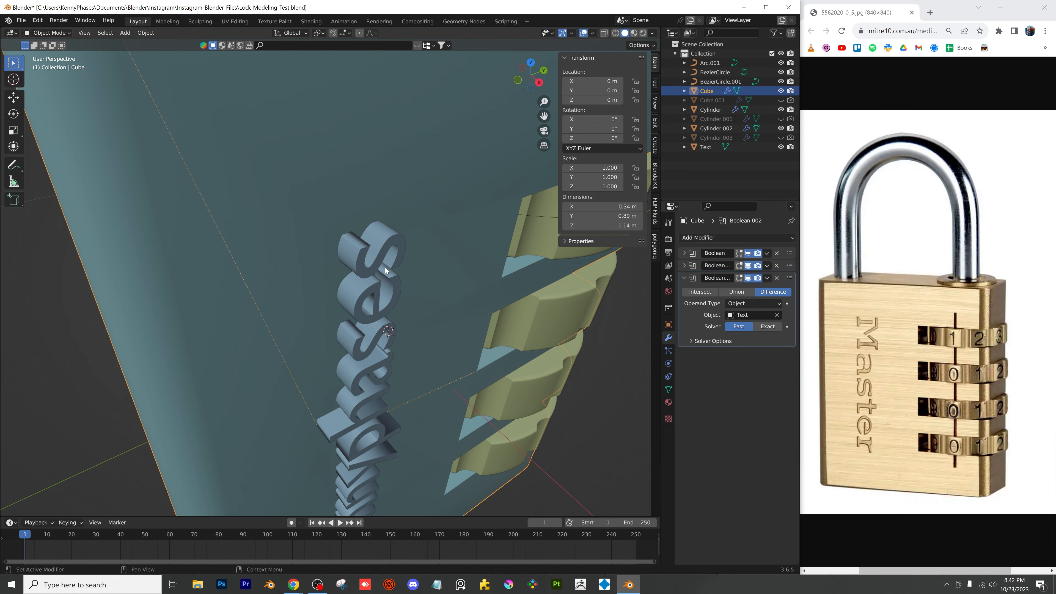
click(379, 260)
click(782, 147)
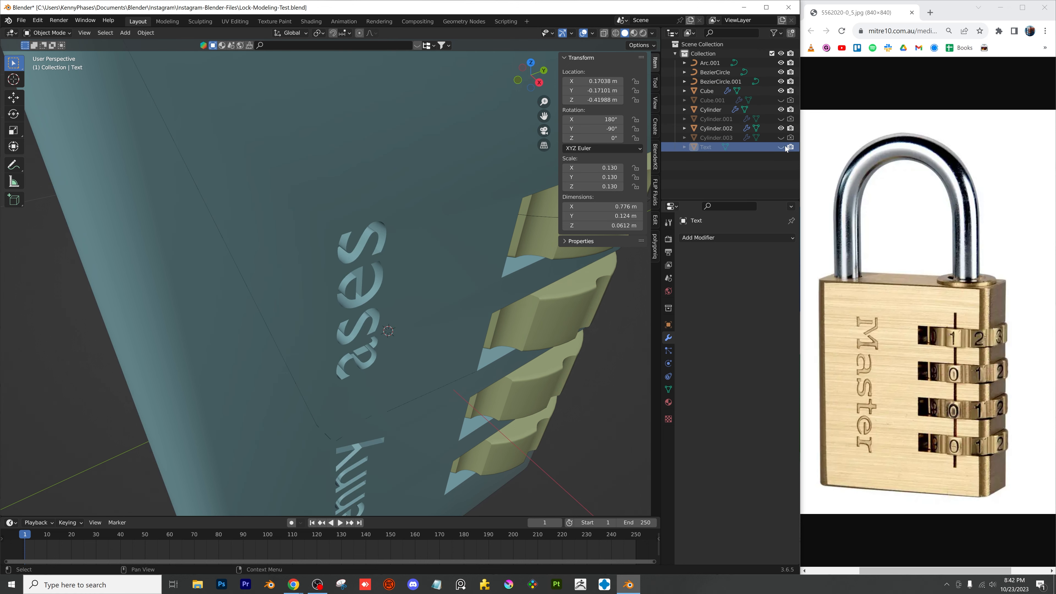
click(401, 187)
click(758, 326)
middle_drag(506, 324, 483, 274)
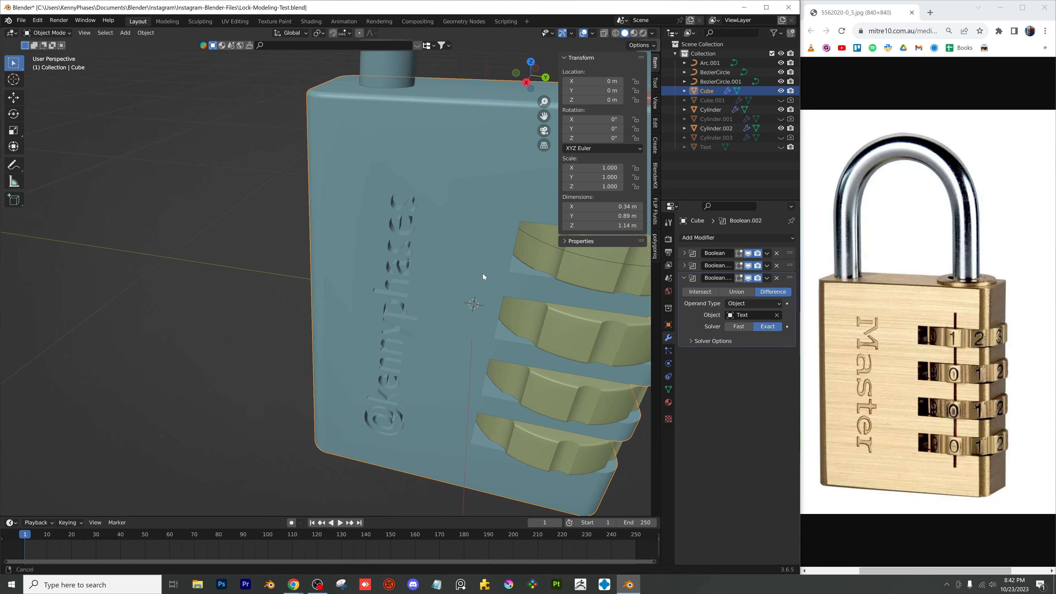
scroll(483, 273, up, 3)
Unhide the text mesh and move it outward along X to about 0.182 m for a shallower engraving
click(780, 148)
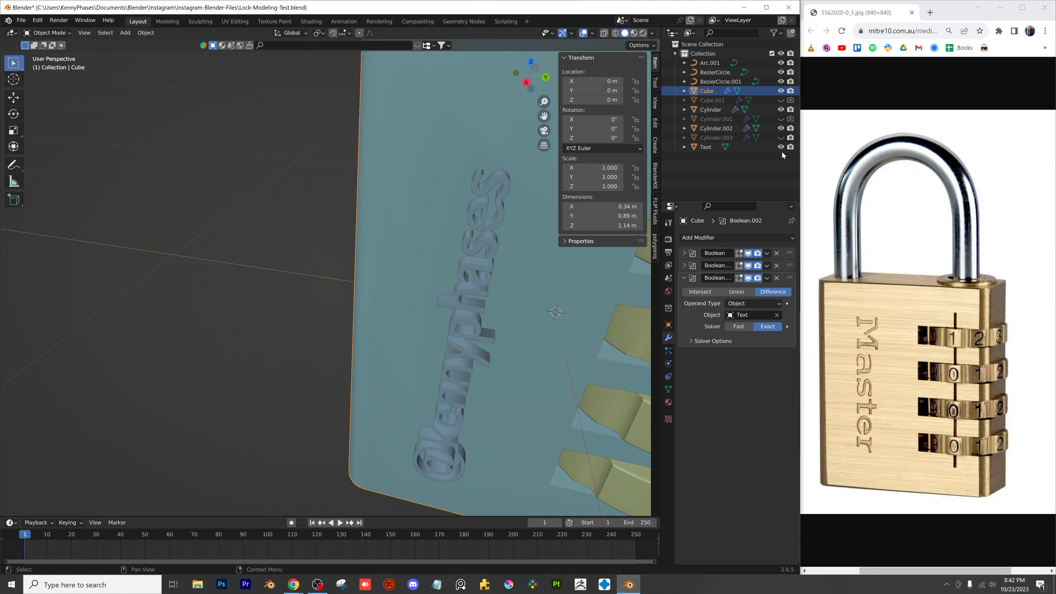
click(488, 188)
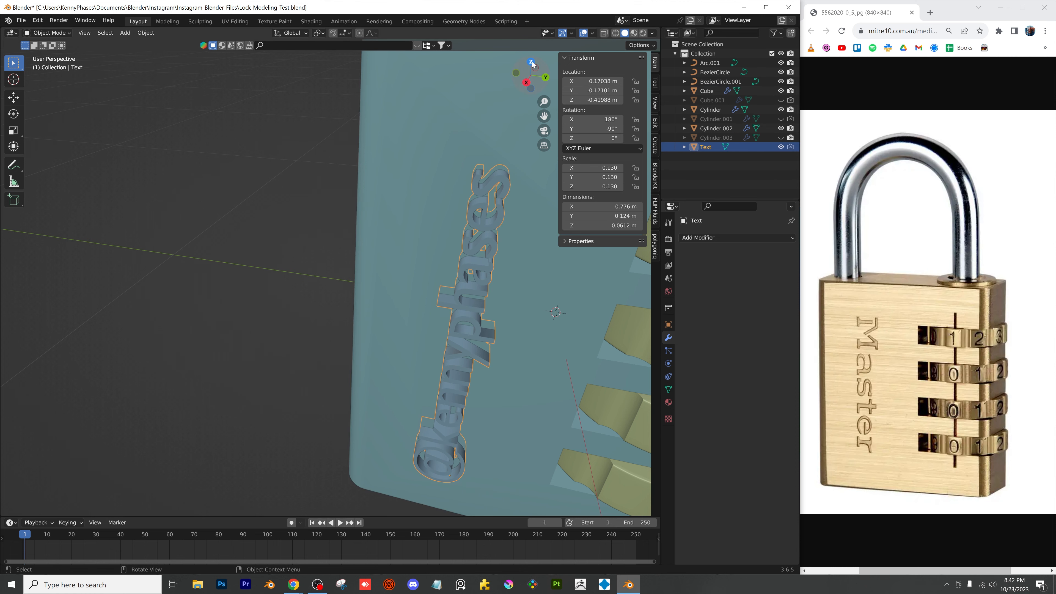
drag(532, 61, 371, 303)
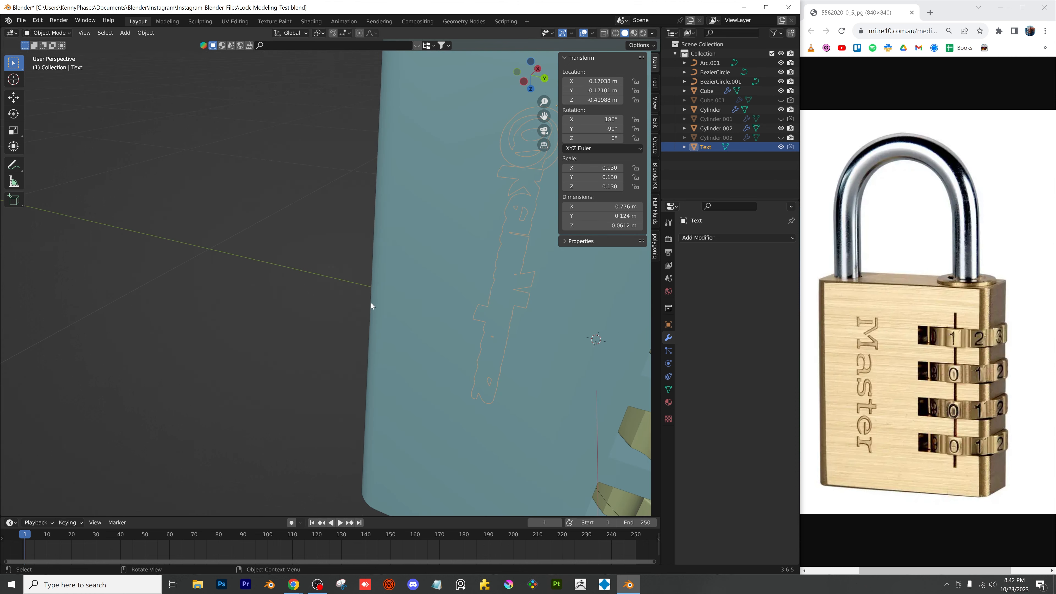
click(531, 63)
shift+middle_drag(364, 327, 278, 191)
scroll(280, 193, up, 2)
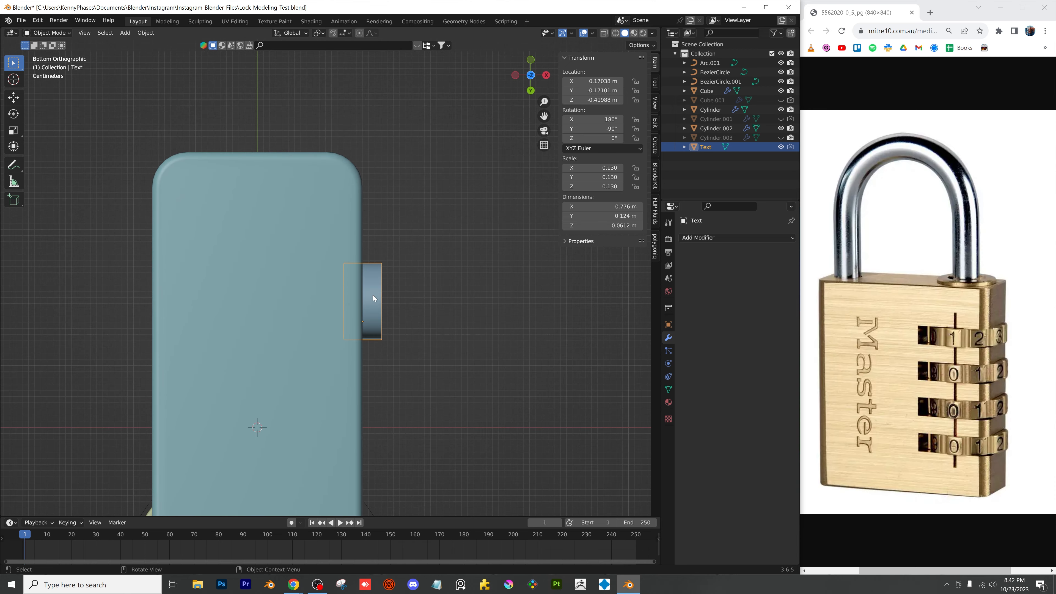
key(g)
key(x)
click(380, 296)
Hide the text mesh in the viewport and save the file
middle_drag(381, 296, 437, 328)
scroll(360, 270, down, 4)
key(h)
key(ctrl+s)
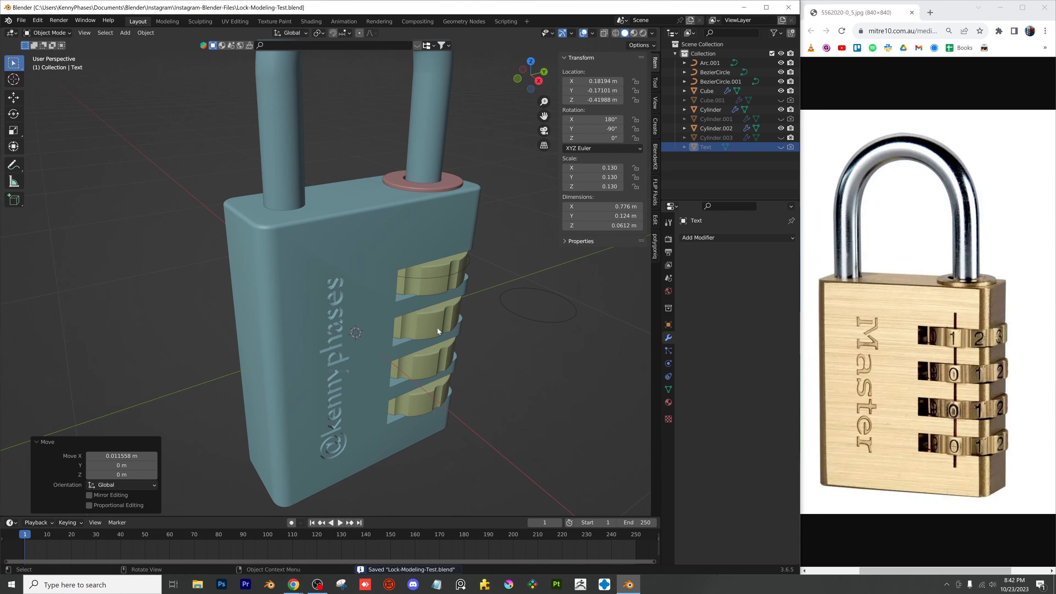
Unhide and select the cylindrical cutter around the shackle leg that passes through the collar ring
shift+middle_drag(429, 290, 443, 355)
scroll(445, 350, up, 1)
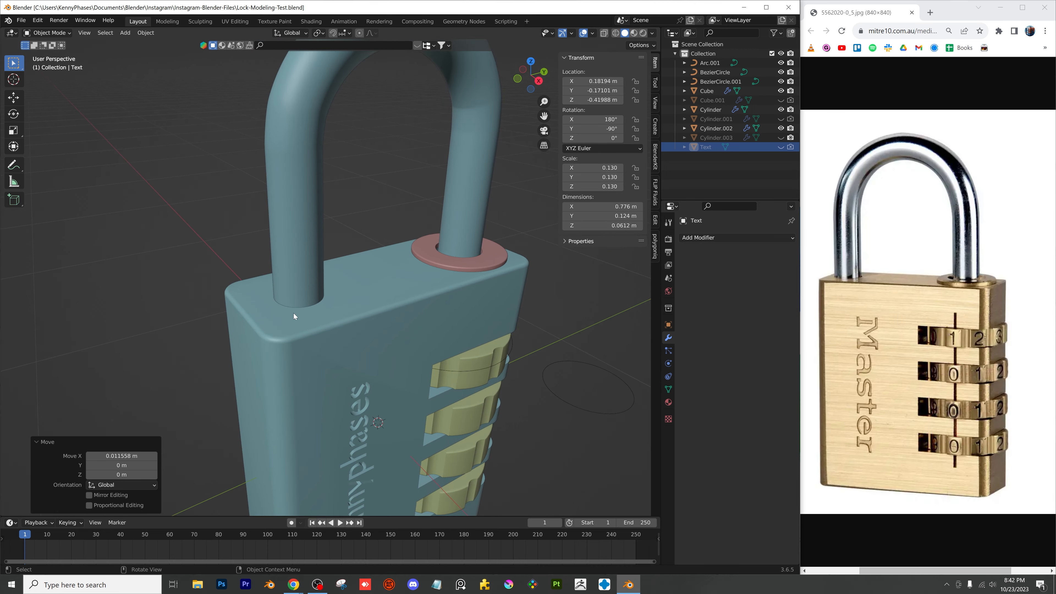
click(345, 310)
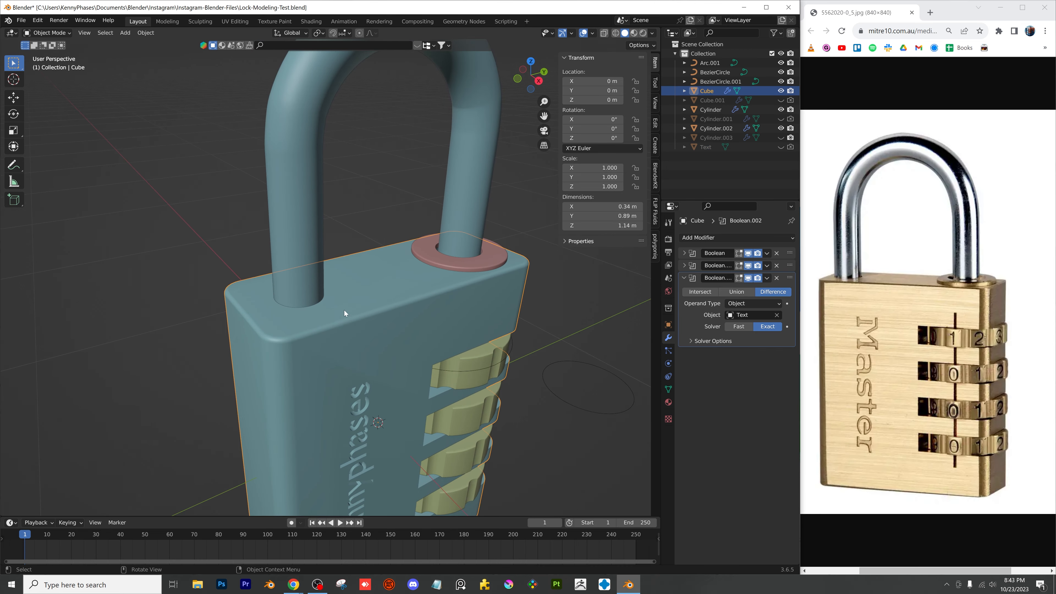
click(781, 100)
click(781, 100)
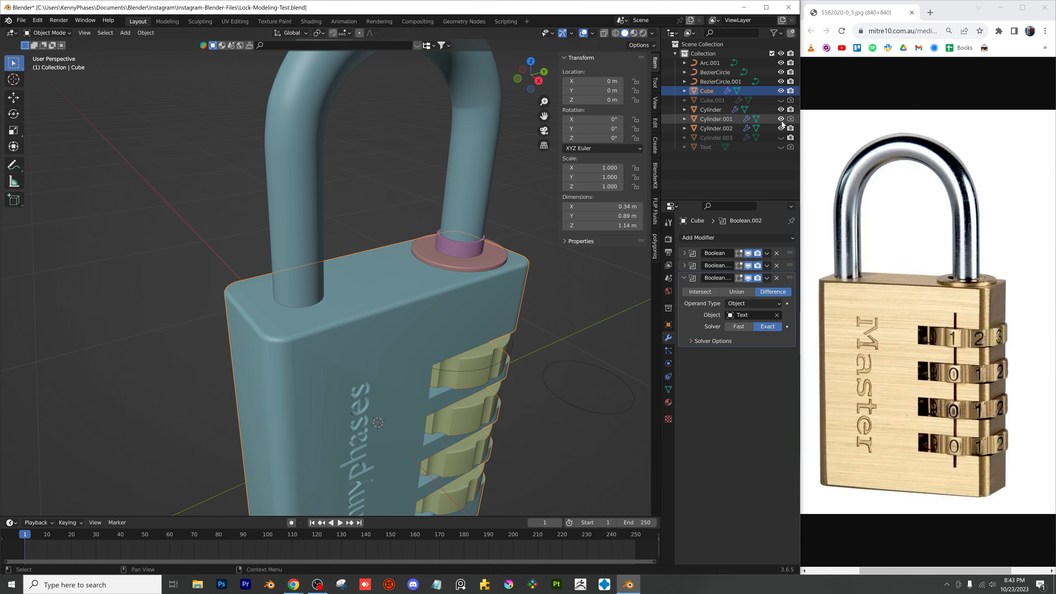
click(477, 247)
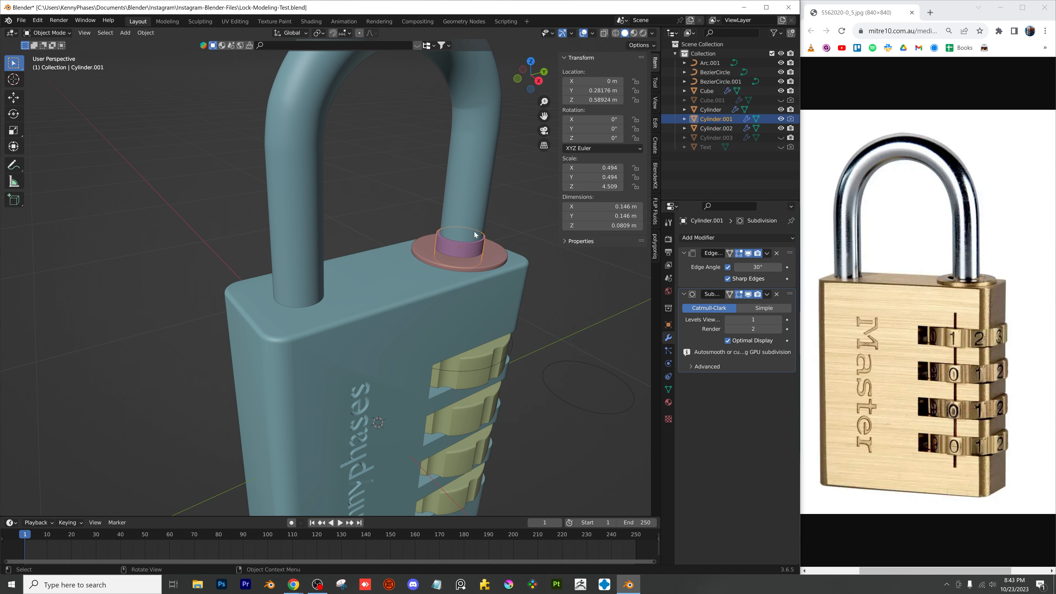
key(shift+d)
click(447, 231)
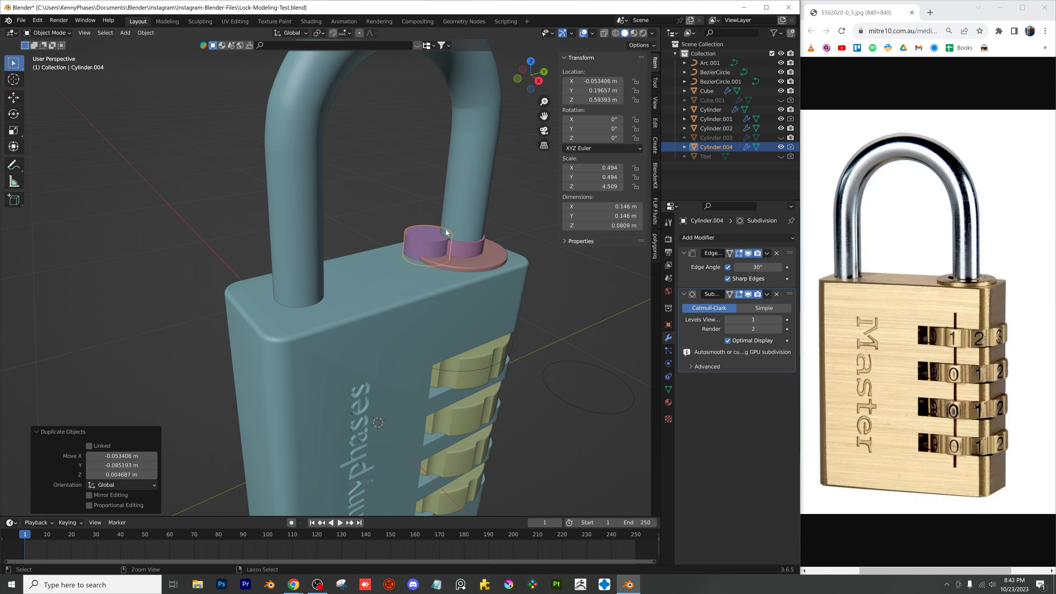
key(ctrl+z)
Save the file and add a Mirror modifier to the shackle-hole cutter, on the Y axis with the lock body Cube as mirror object
middle_drag(377, 249, 304, 263)
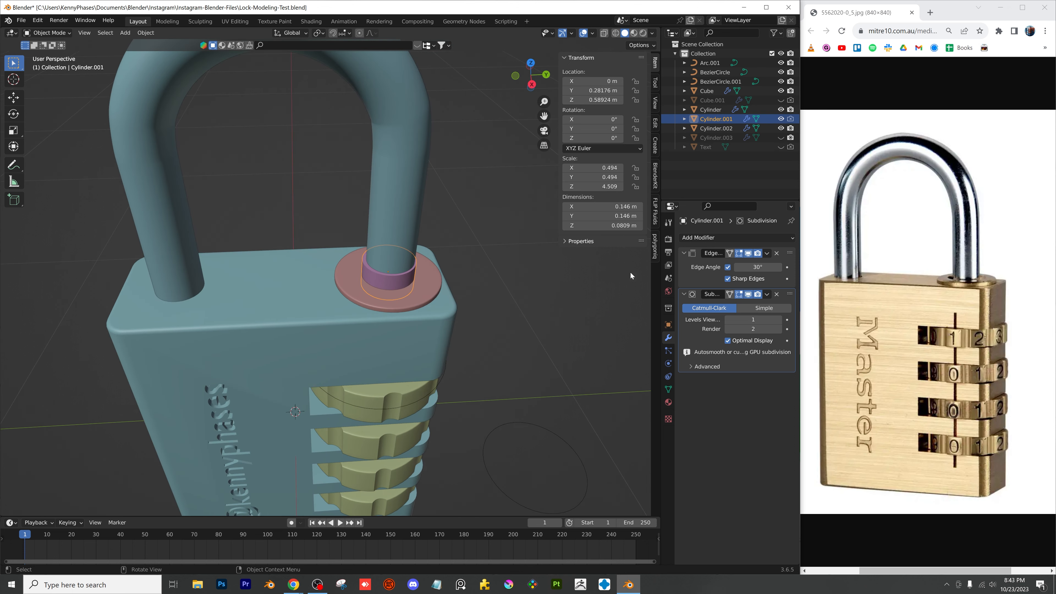
click(684, 253)
click(684, 266)
key(ctrl+s)
click(701, 239)
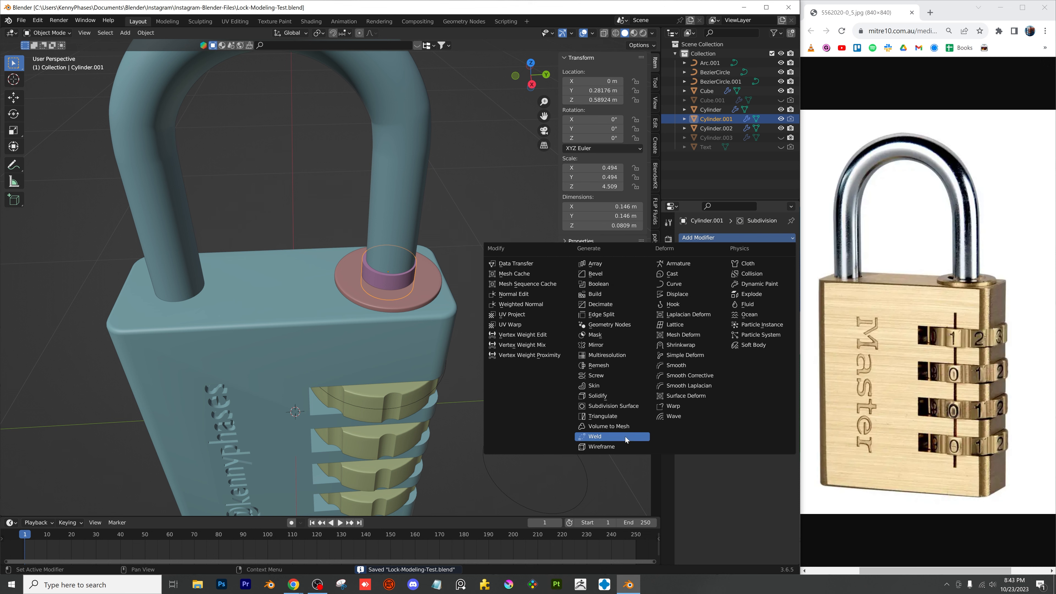
click(608, 345)
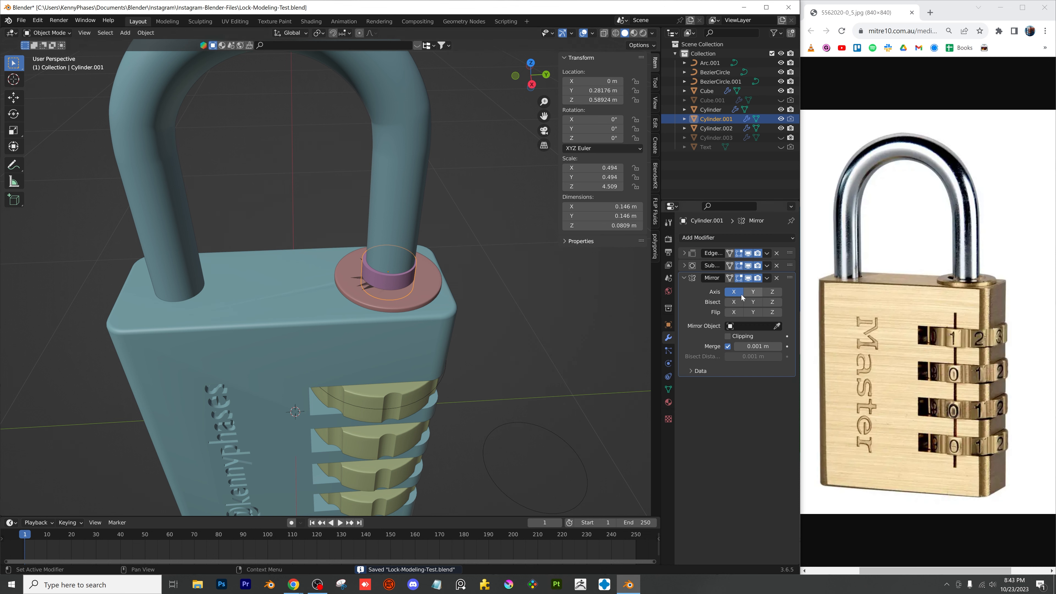
click(324, 328)
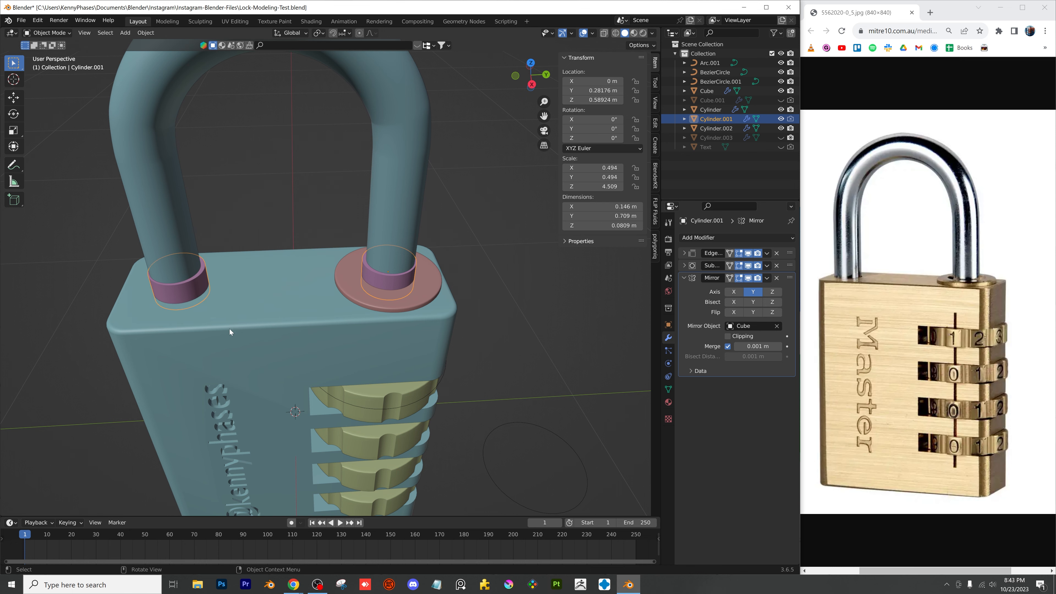
Lower the mirrored shackle-hole cutters along Z to about 0.561 m to make the holes shallower
scroll(230, 329, up, 3)
click(781, 119)
middle_drag(447, 248, 406, 290)
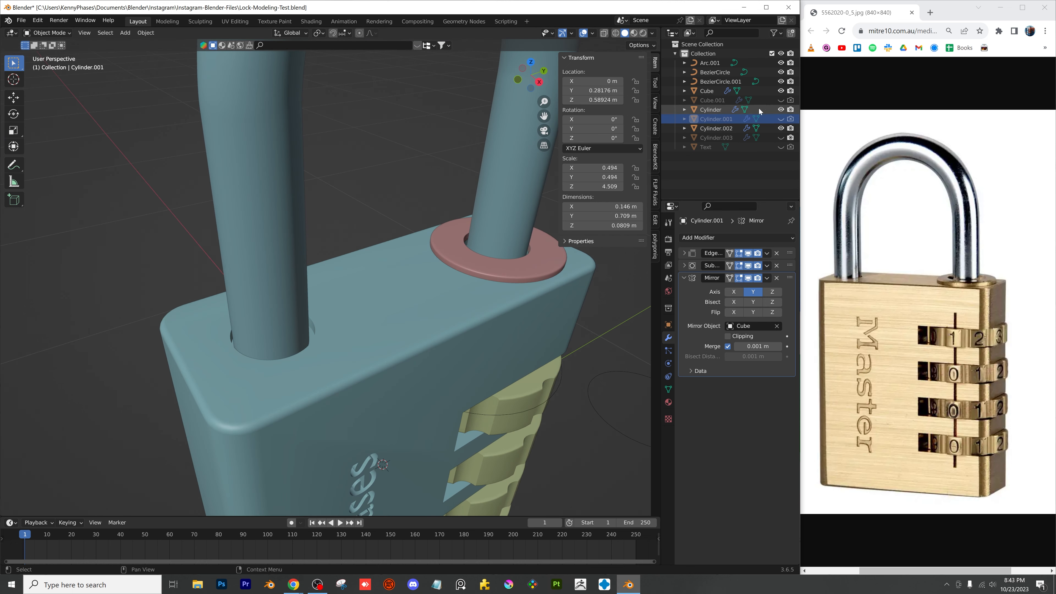
click(781, 119)
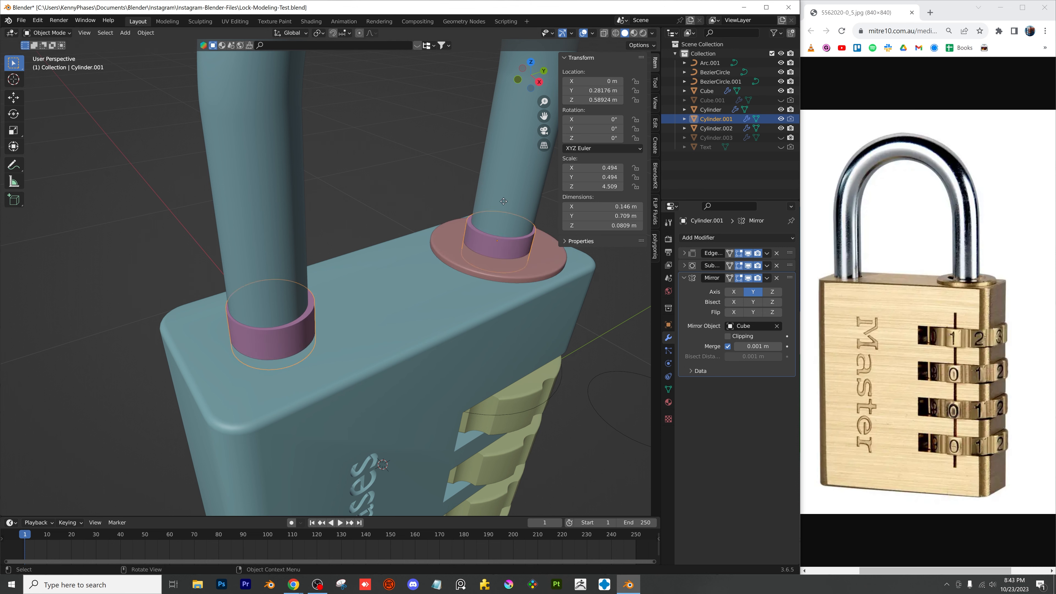
key(g)
key(z)
click(501, 213)
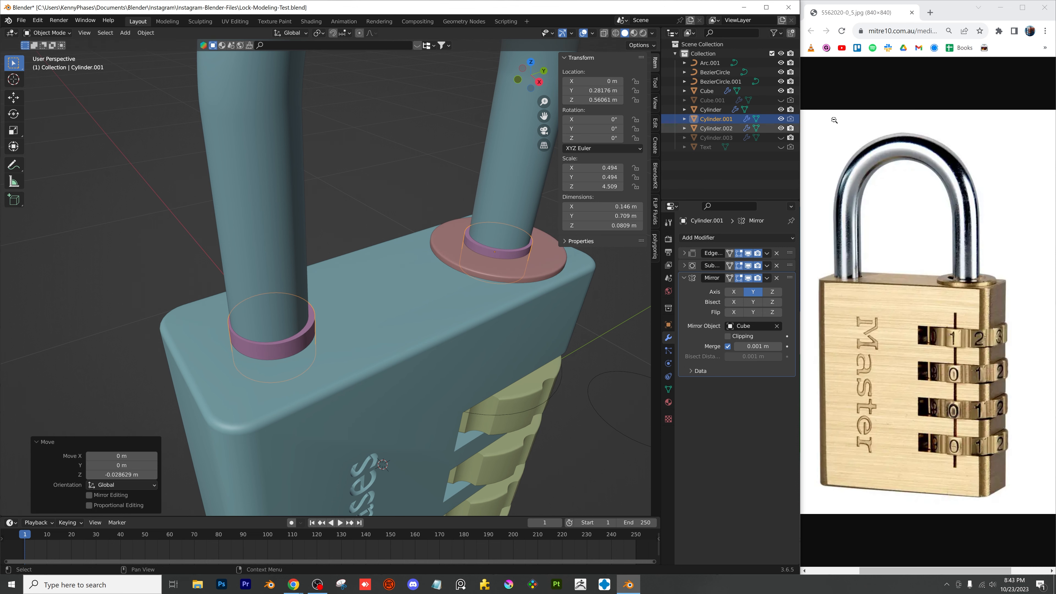
Hide the mirrored shackle-hole cutters and save the file
click(781, 119)
mouse_move(389, 275)
middle_down()
mouse_move(298, 286)
mouse_move(295, 272)
mouse_move(302, 281)
mouse_move(282, 273)
mouse_move(365, 292)
mouse_move(353, 256)
mouse_move(337, 271)
mouse_move(362, 279)
mouse_move(355, 271)
mouse_move(263, 298)
mouse_move(337, 276)
mouse_move(366, 296)
mouse_move(379, 262)
mouse_move(389, 271)
middle_up()
scroll(282, 273, down, 3)
scroll(365, 280, up, 1)
key(ctrl+s)
scroll(383, 282, down, 1)
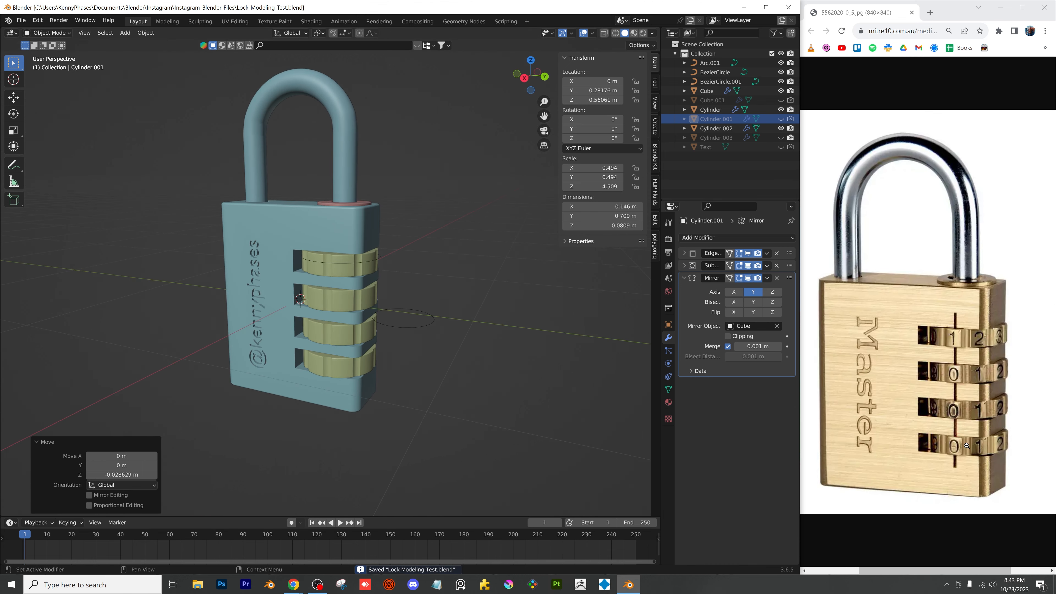
Add a cube, scale it down to about 0.446 m, and place it in front of the number dials
scroll(341, 244, up, 3)
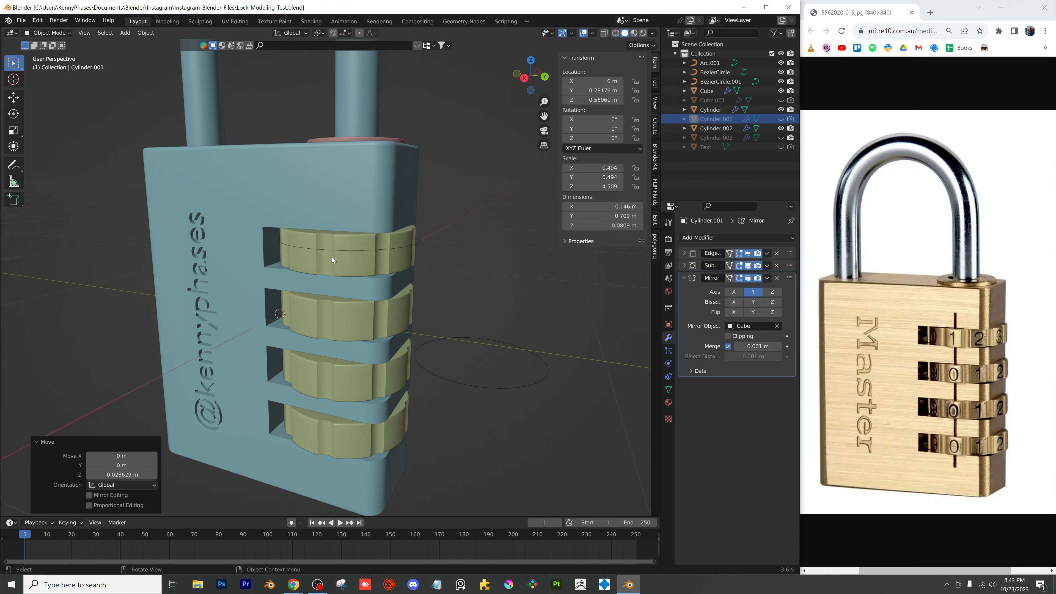
middle_drag(332, 257, 251, 118)
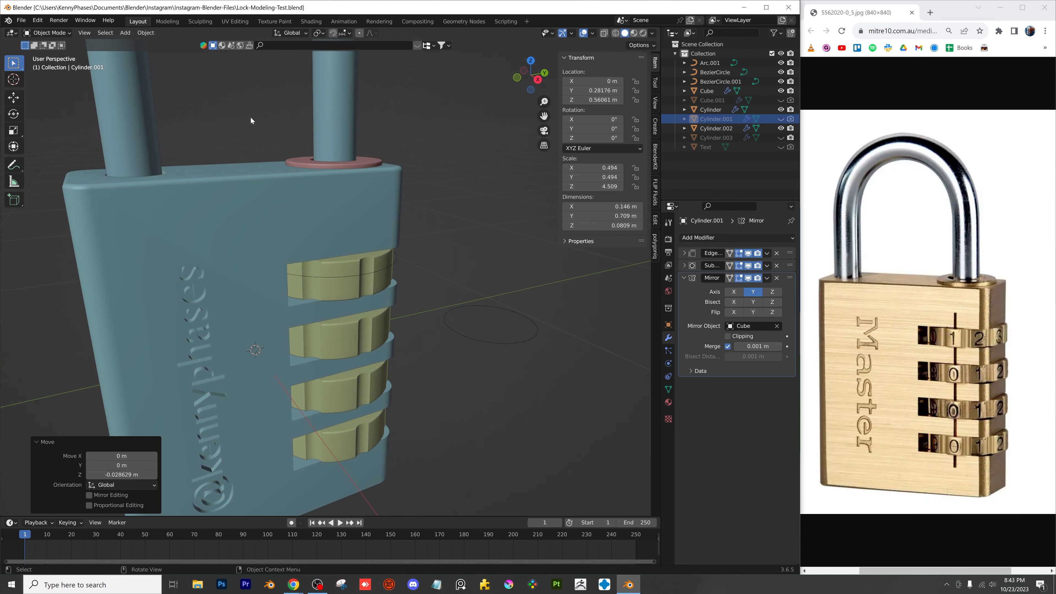
click(125, 32)
mouse_move(137, 42)
click(238, 55)
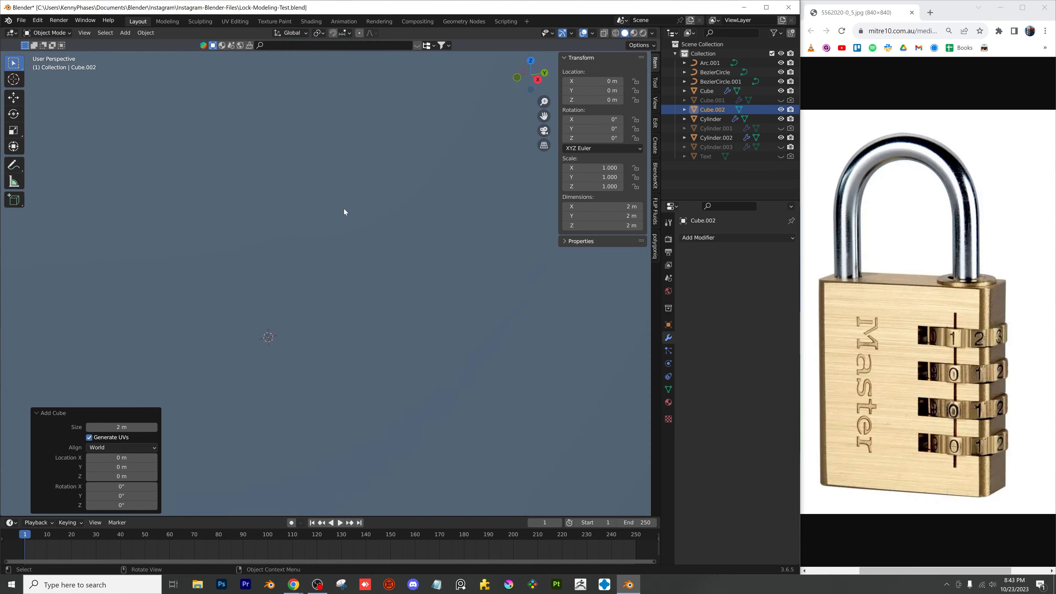
key(s)
click(320, 278)
key(g)
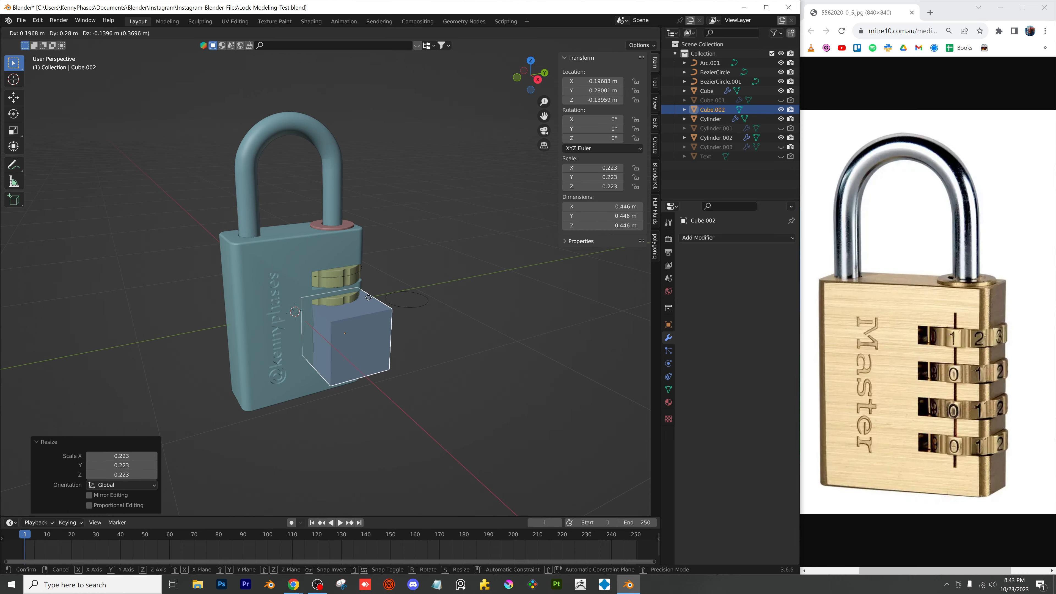
click(355, 285)
Shape the new cube into a slim vertical bar about 0.057 m wide and 1.65 m tall
key(s)
key(z)
click(377, 88)
key(s)
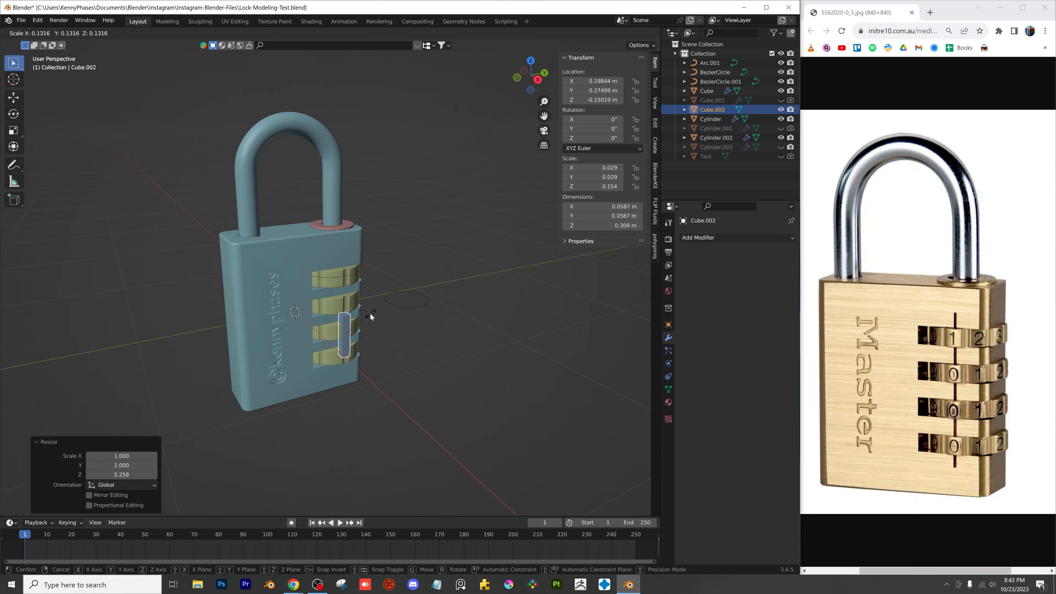
click(370, 315)
key(s)
key(z)
click(416, 147)
In right view, scale the bar down to about 0.025 m wide and 0.73 m tall and move it over the dials
click(543, 81)
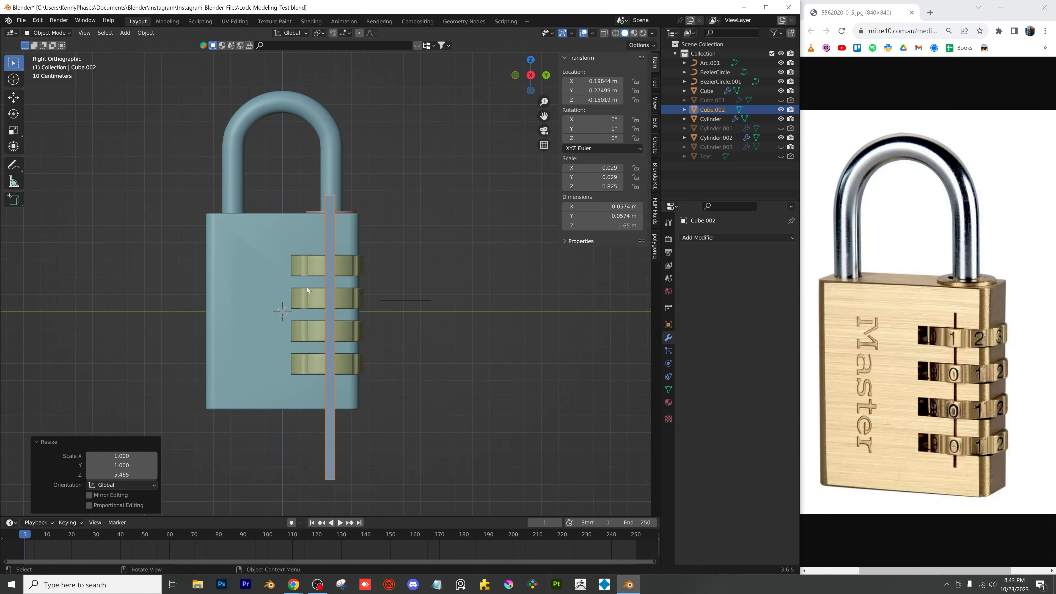
scroll(307, 287, up, 4)
key(s)
click(351, 232)
key(g)
click(348, 228)
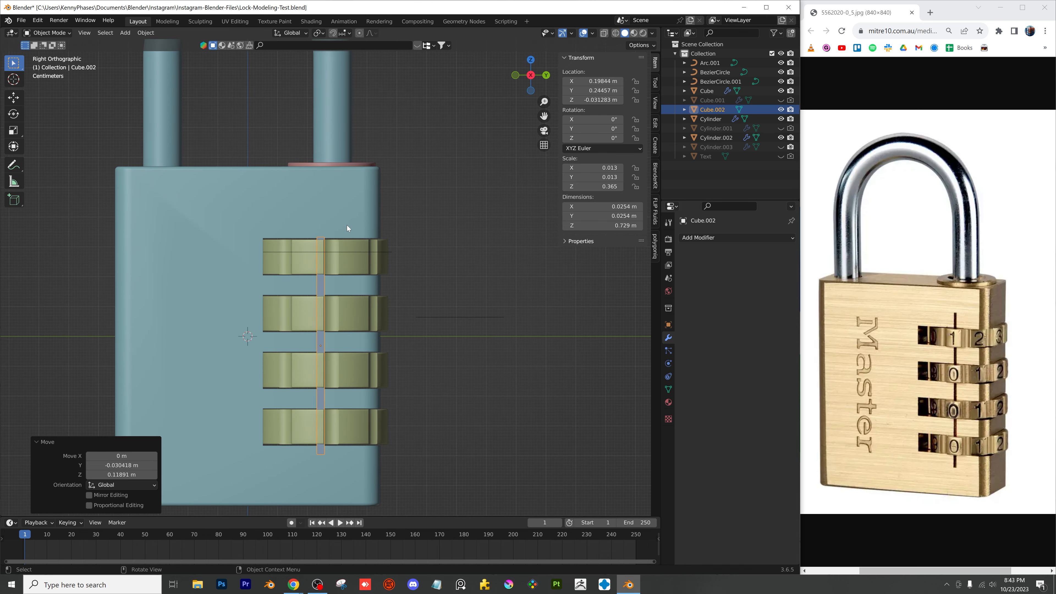
Stretch the bar along Z to about 0.92 m tall and shift it to about Y 0.255 m, Z -0.029 m
key(s)
key(z)
click(351, 196)
key(g)
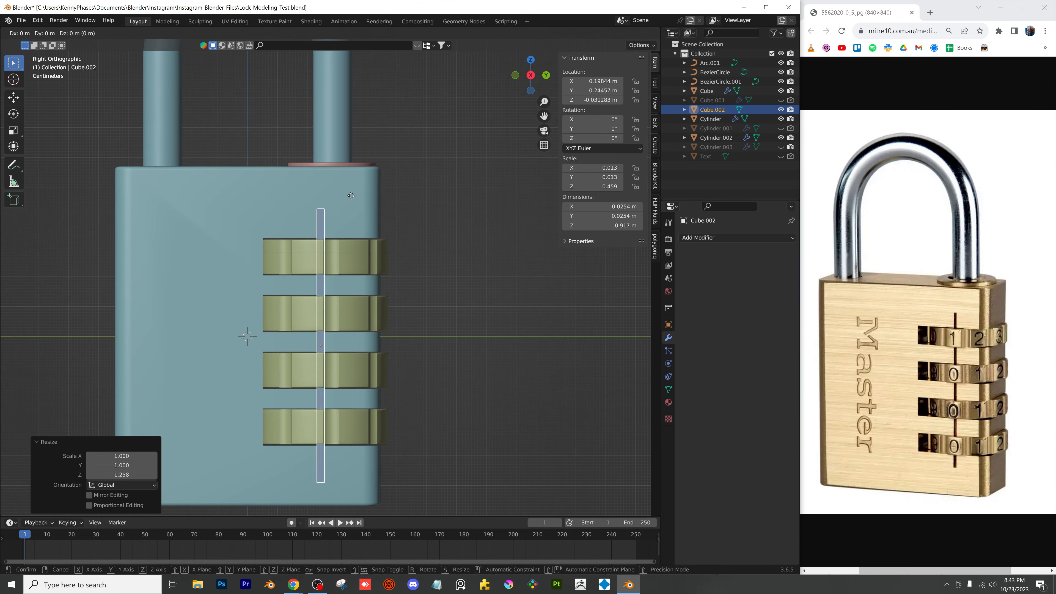
click(355, 195)
Move the bar along X to about 0.175 m so it sinks partly into the lock's front face
middle_drag(356, 277, 359, 310)
scroll(418, 303, up, 7)
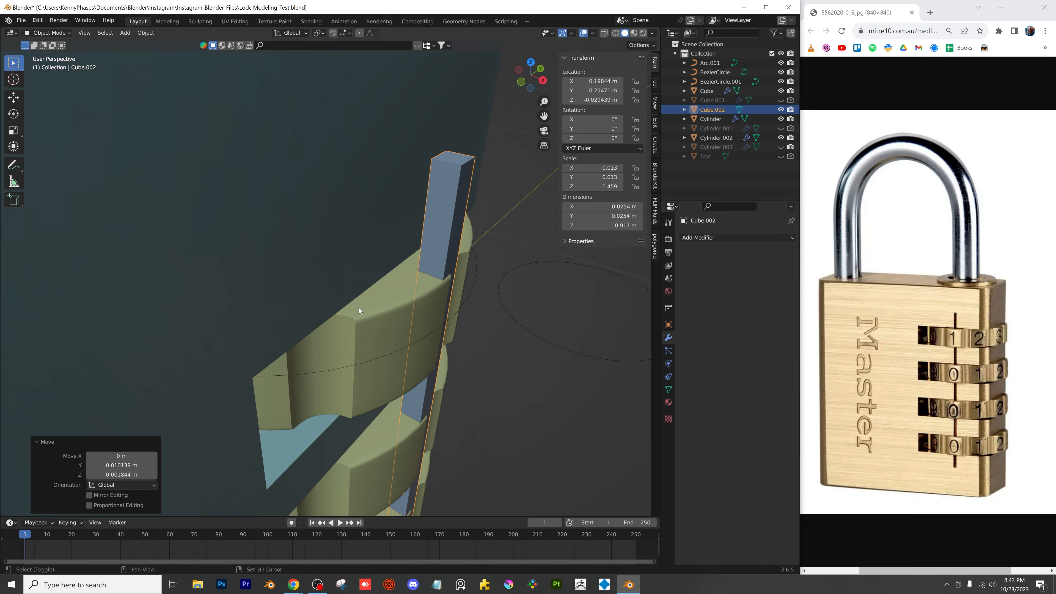
key(g)
key(x)
click(455, 305)
scroll(379, 302, down, 5)
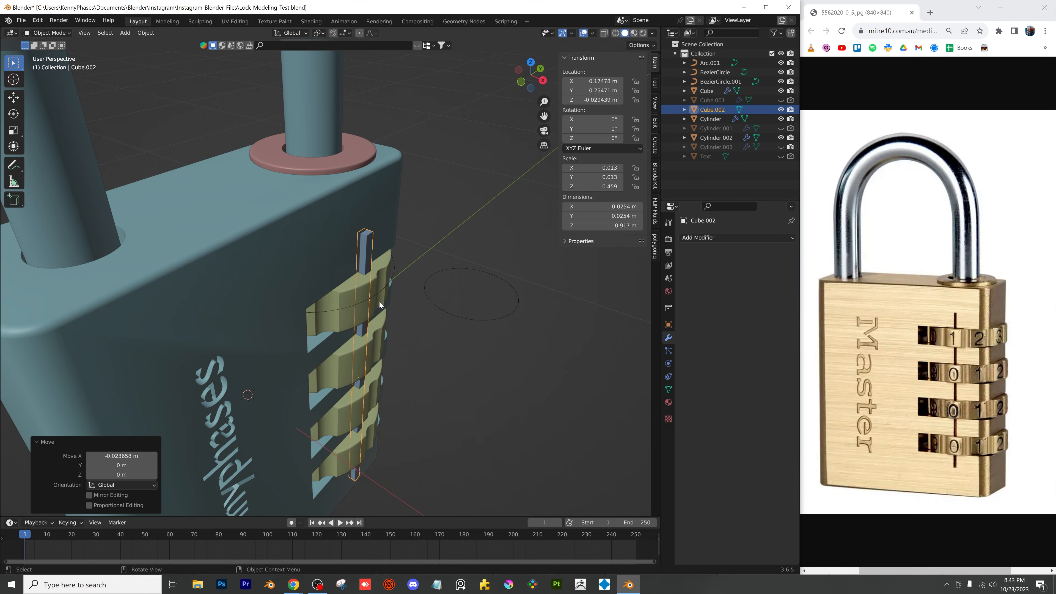
Try to rotate the circular guide curve of the dial groove cutters about Z
click(543, 80)
scroll(249, 322, up, 1)
shift+middle_drag(240, 330, 256, 255)
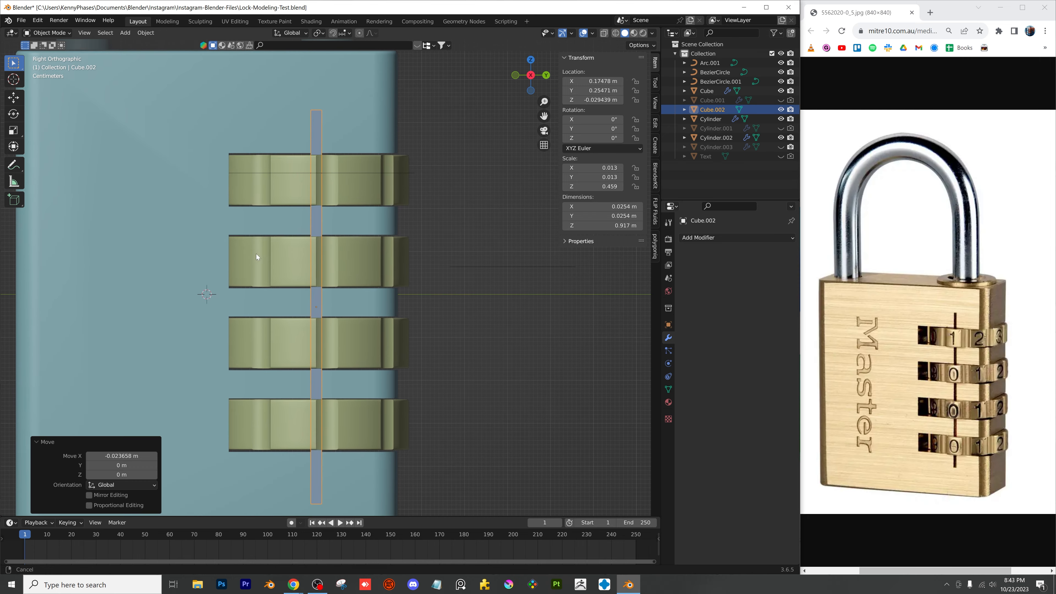
click(351, 187)
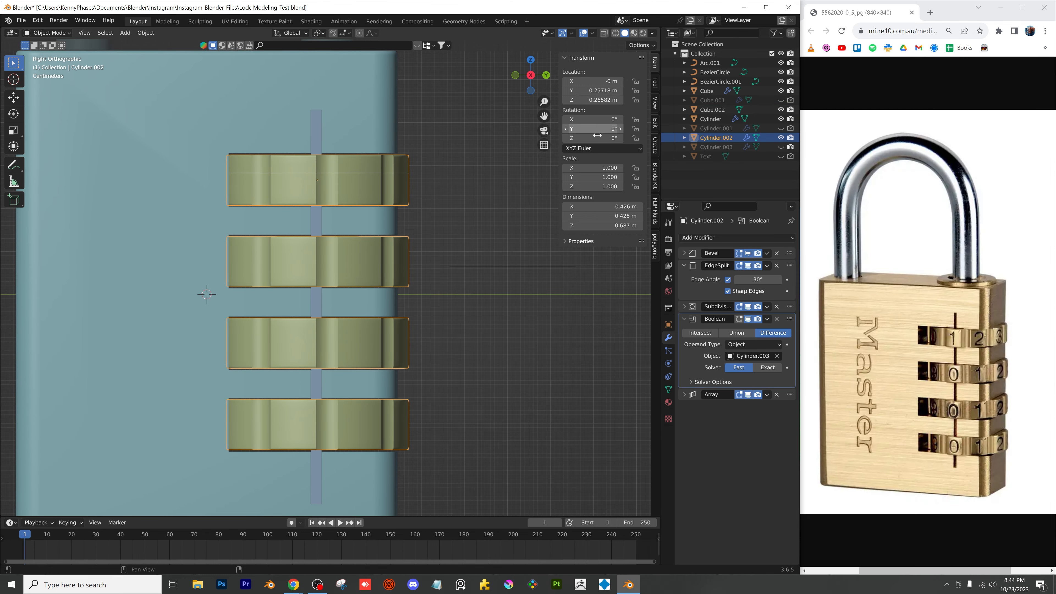
click(334, 173)
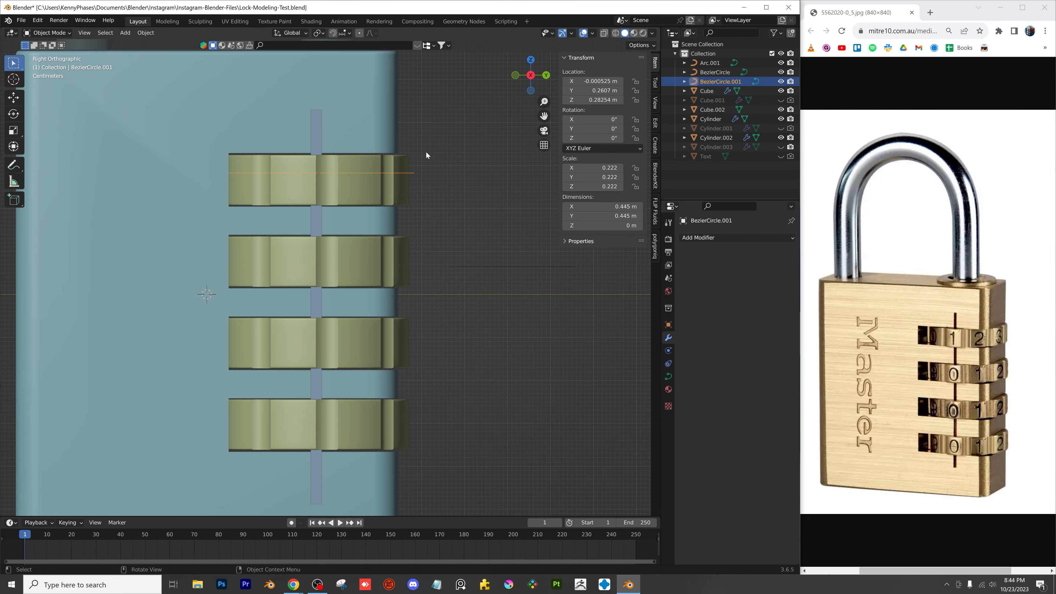
middle_drag(318, 178, 573, 160)
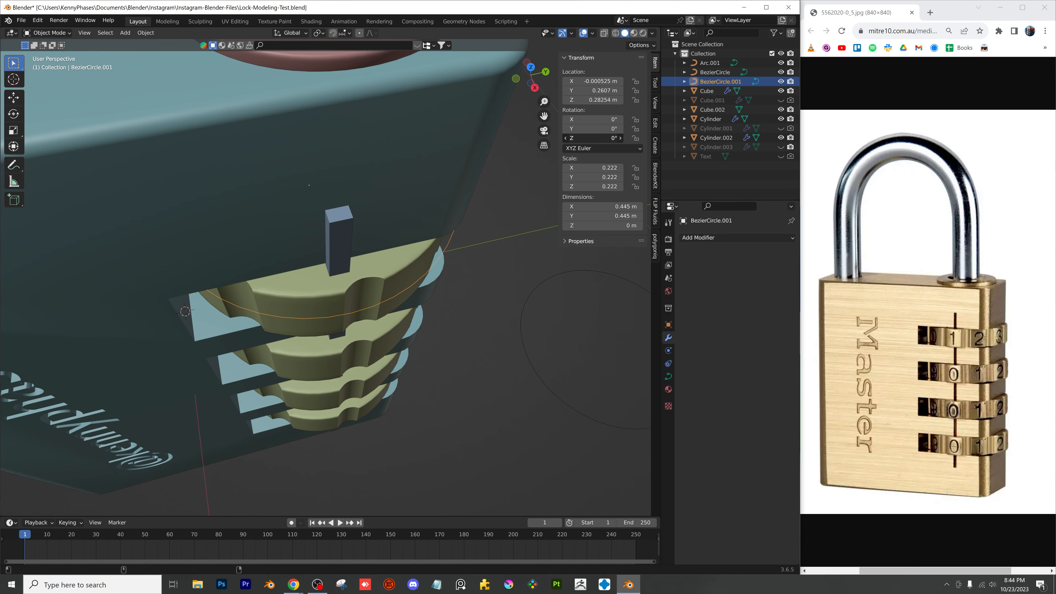
drag(595, 138, 589, 138)
key(ctrl+z)
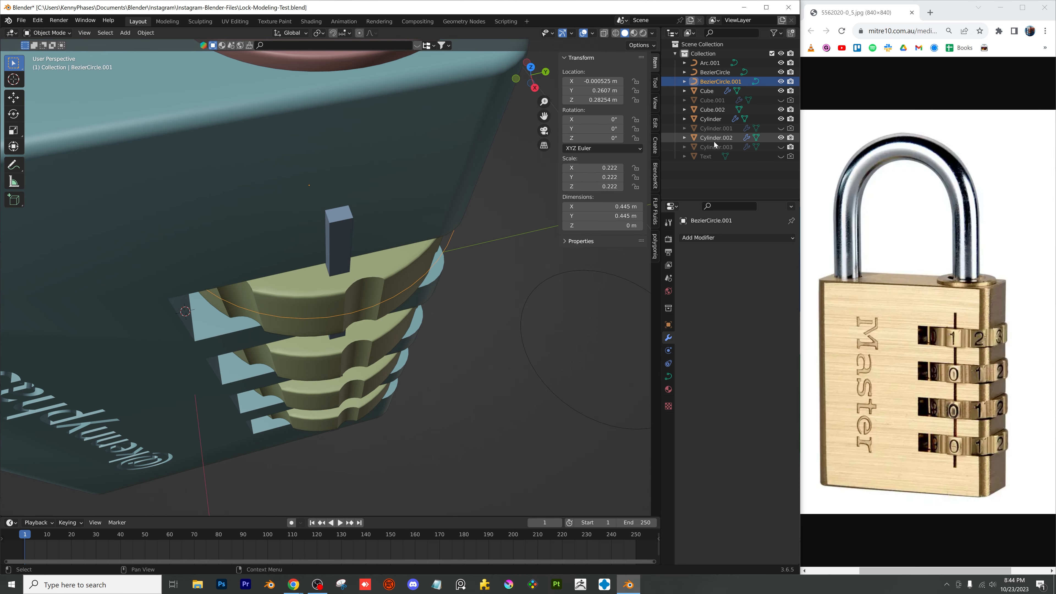
middle_drag(324, 331, 300, 325)
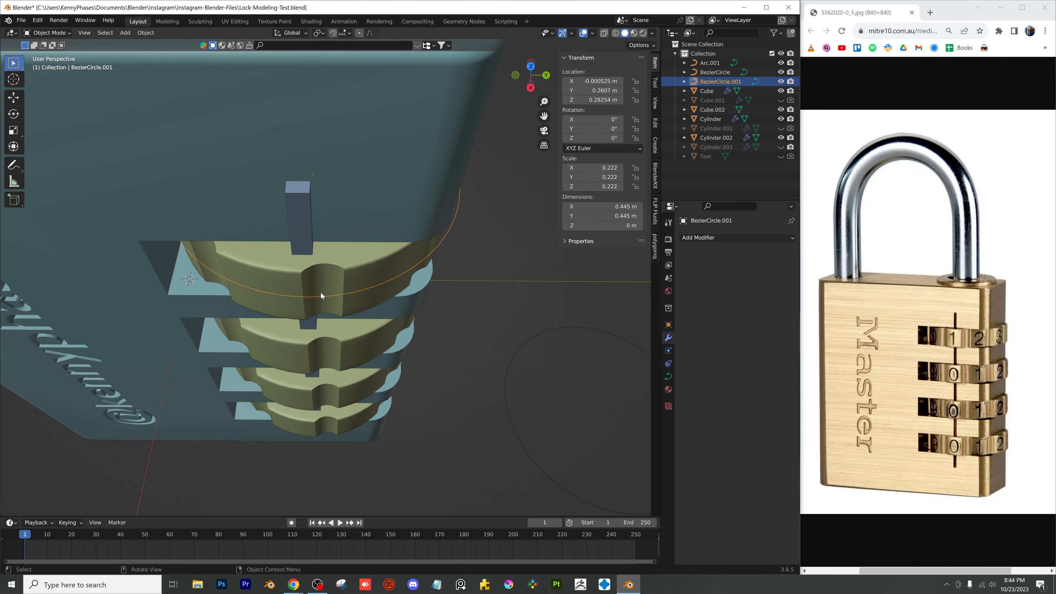
Cut an indicator groove into the lock body with a Difference Boolean using the thin bar, and hide the bar
click(306, 231)
middle_drag(348, 266, 375, 256)
scroll(363, 275, down, 2)
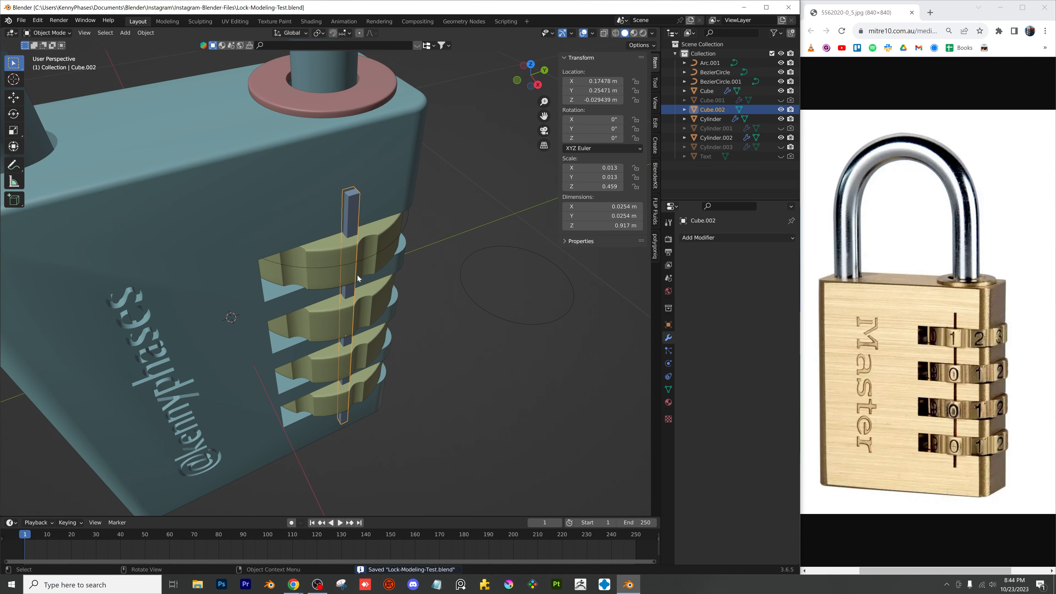
click(378, 183)
click(691, 273)
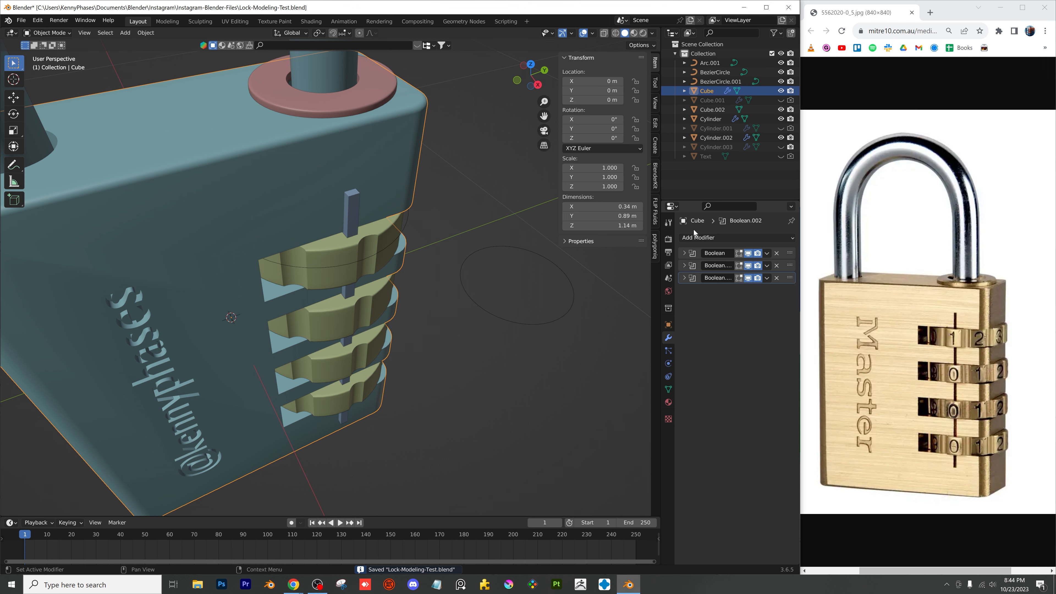
click(694, 236)
click(610, 287)
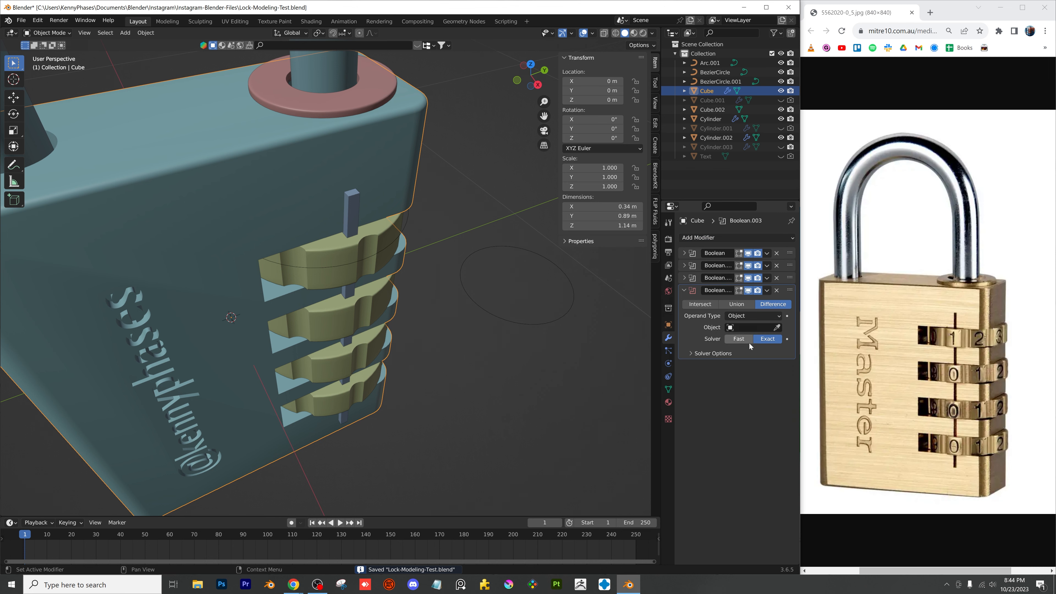
click(350, 203)
key(h)
middle_drag(350, 203, 360, 308)
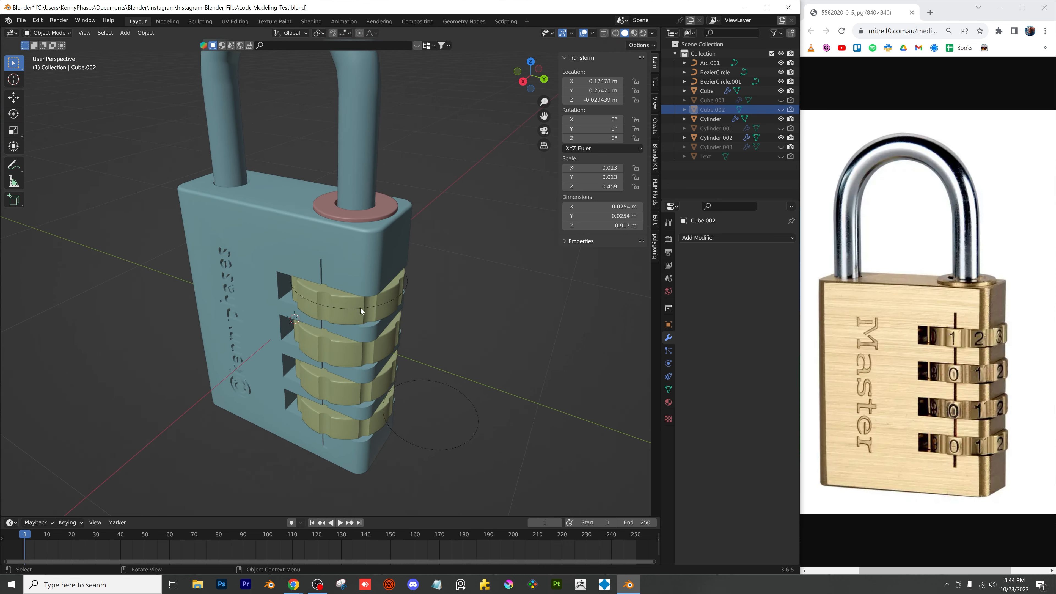
Unhide the dial groove cutters and rotate them together with their circular guide curve about -7.4° around Z
scroll(361, 308, up, 10)
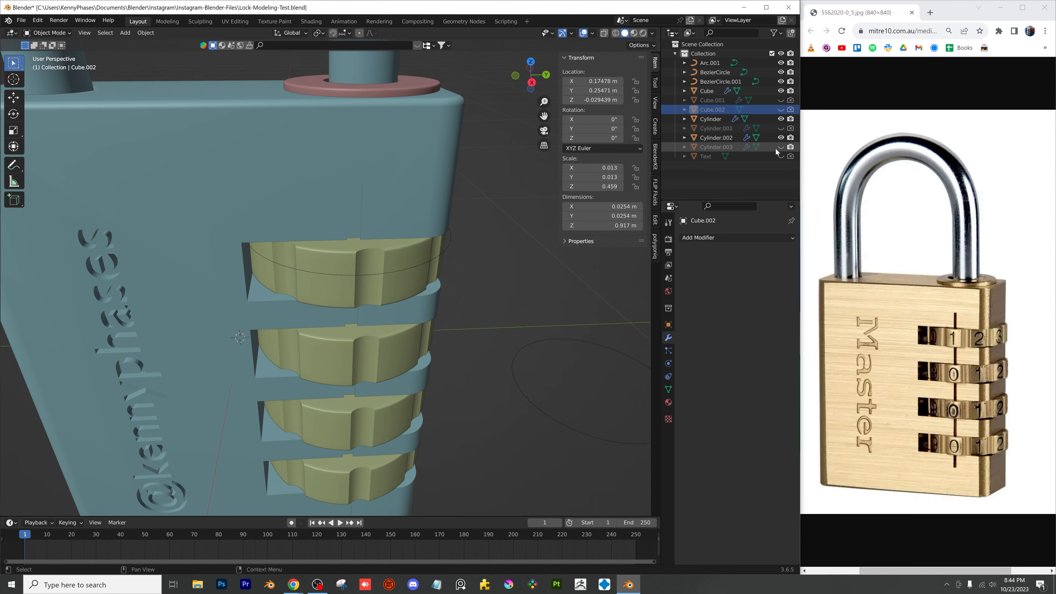
click(781, 147)
click(395, 272)
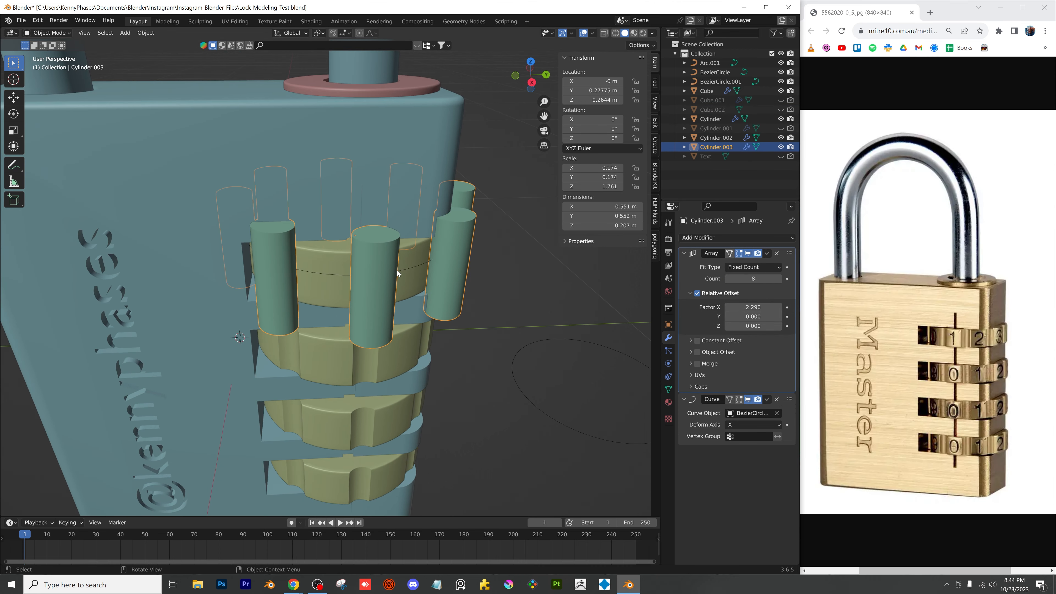
shift+click(415, 271)
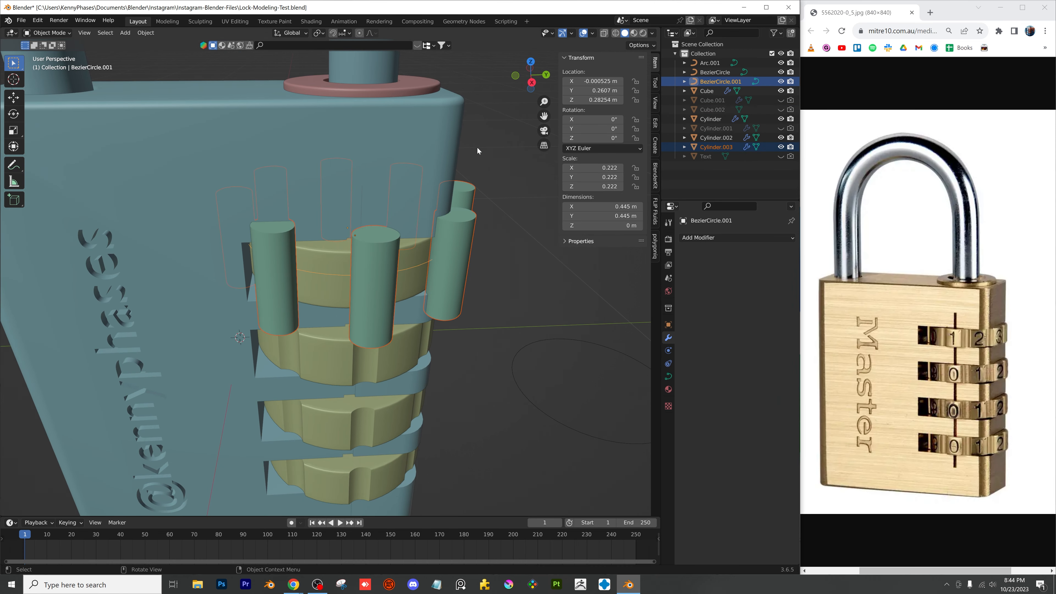
click(531, 63)
key(r)
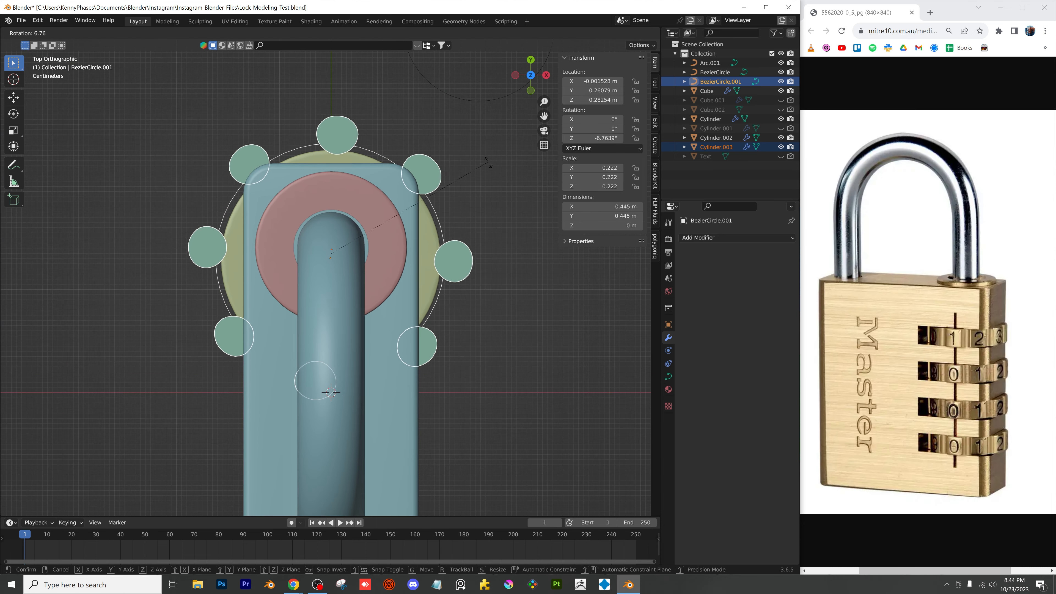
click(490, 165)
click(510, 239)
middle_drag(510, 246, 395, 197)
Hide the dial groove cutters again and save the file
click(430, 243)
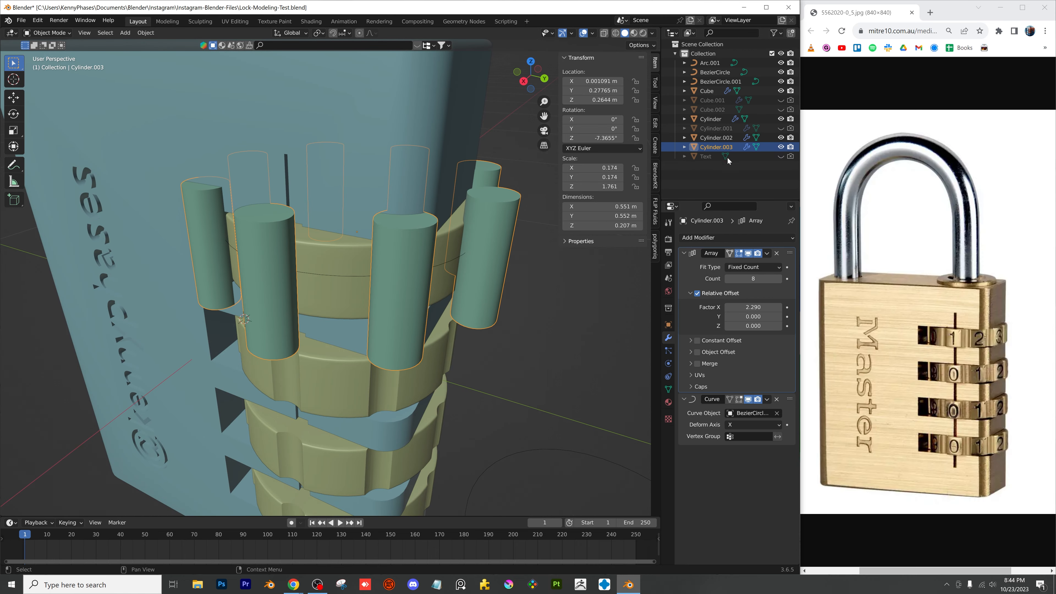
click(781, 147)
scroll(331, 325, down, 3)
key(ctrl+s)
scroll(331, 326, down, 2)
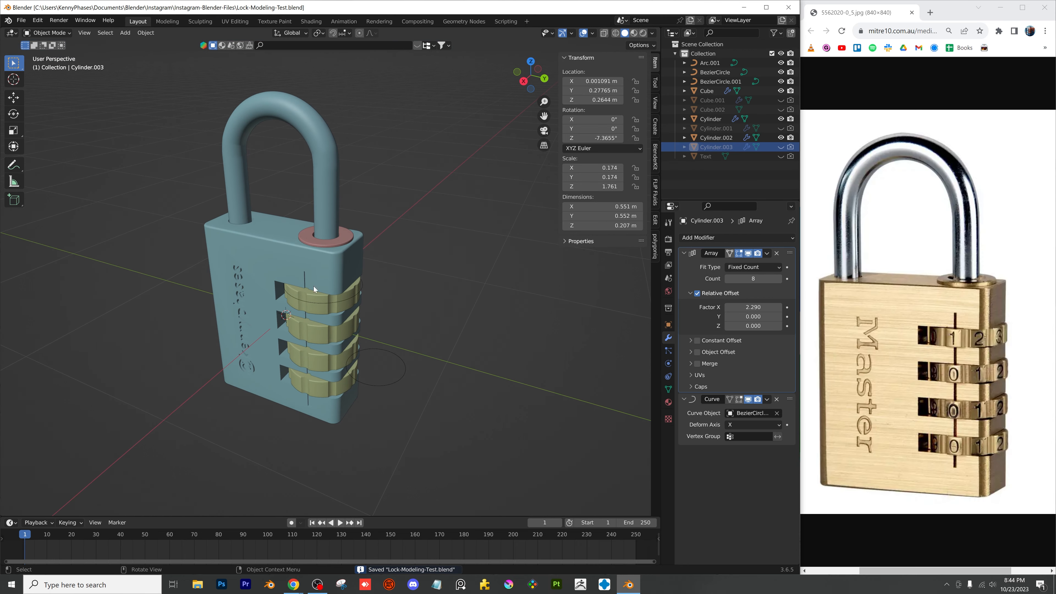
middle_drag(314, 289, 387, 254)
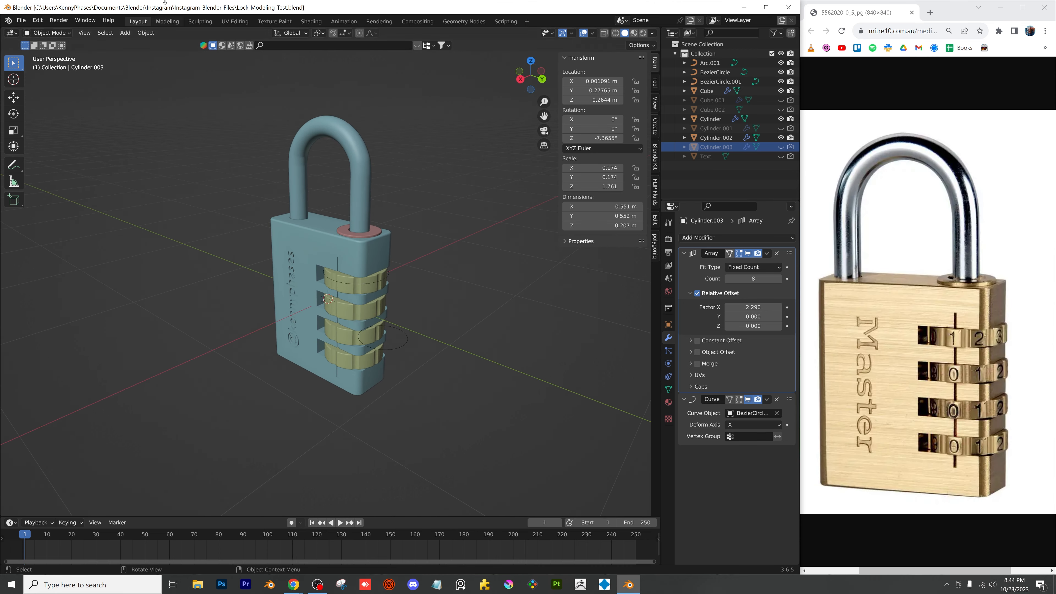
Add a plane as a floor and scale it up to about 10.5 m square
click(120, 36)
mouse_move(156, 43)
click(220, 43)
scroll(437, 368, down, 3)
key(s)
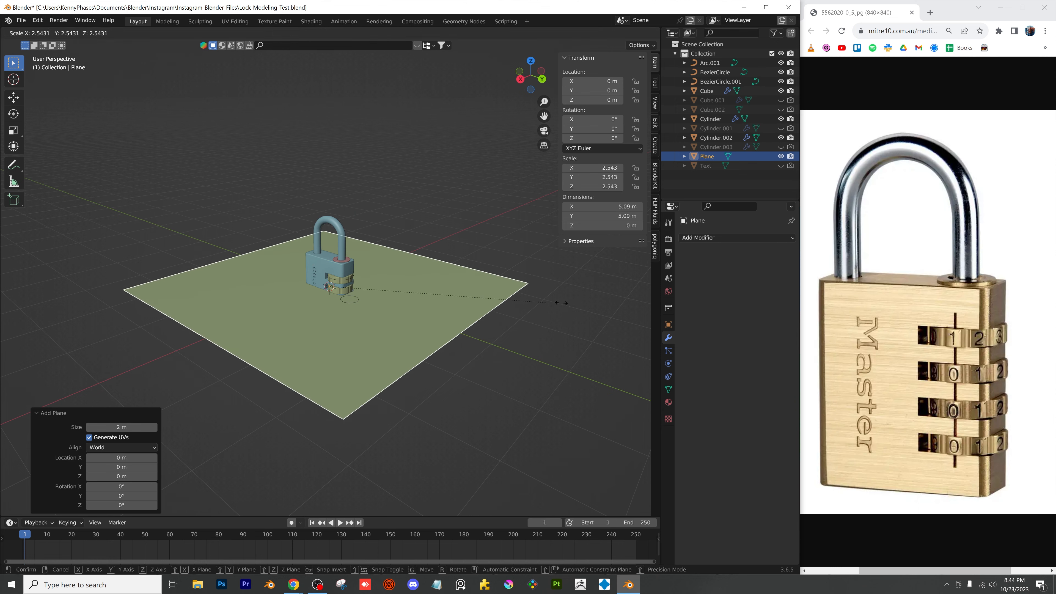
click(599, 302)
key(s)
click(540, 267)
Lower the floor plane along Z to about -0.62 m, under the lock body
key(g)
key(z)
click(517, 290)
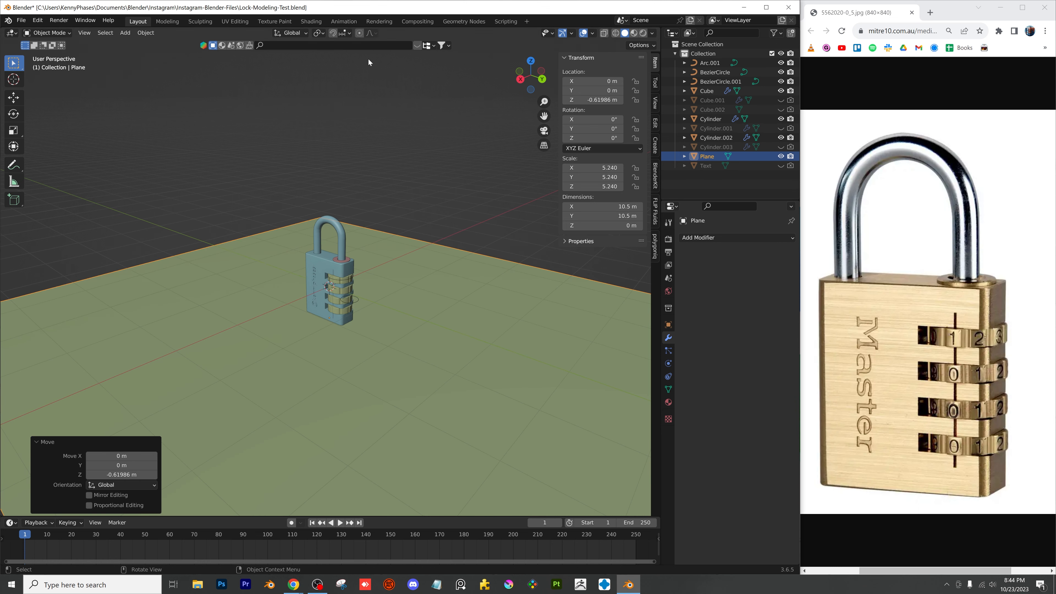
Add a camera and, seen from above, move it to about X 2.03 m, Y 3.03 m
click(126, 32)
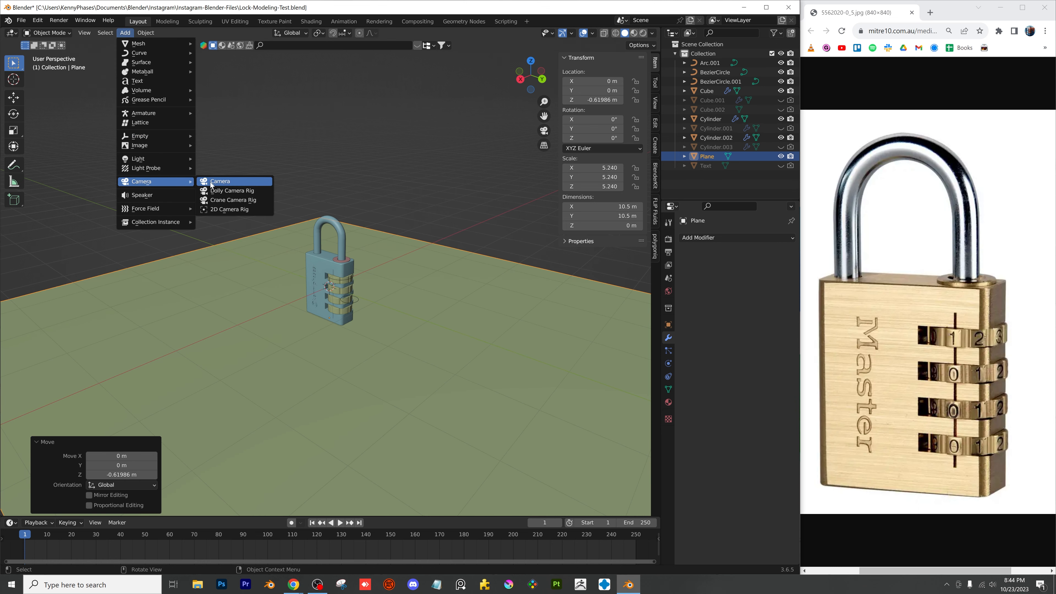
click(158, 191)
scroll(376, 251, down, 4)
middle_drag(434, 316, 489, 175)
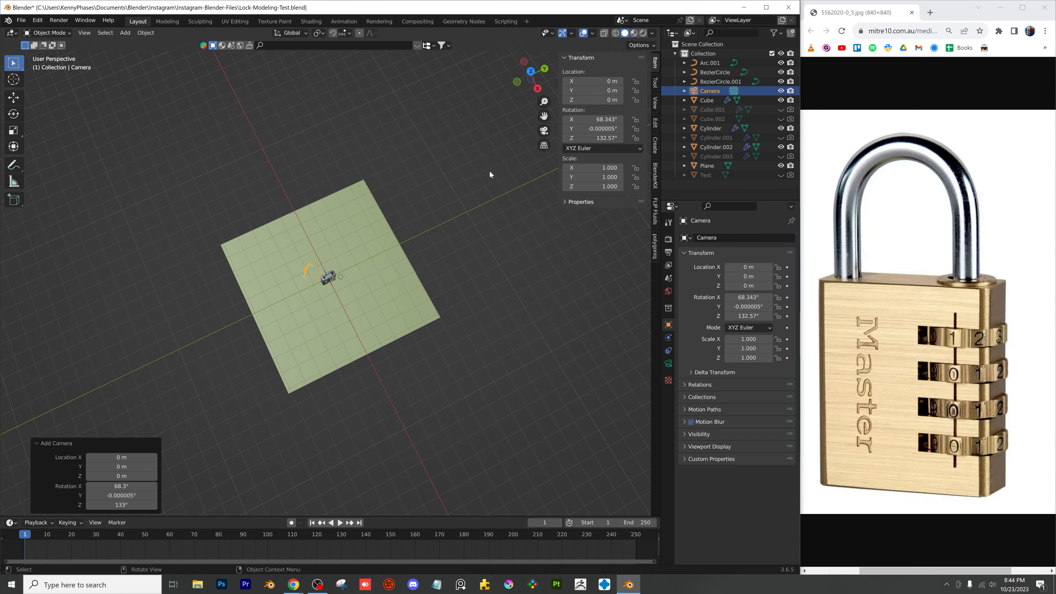
click(532, 73)
key(g)
click(396, 235)
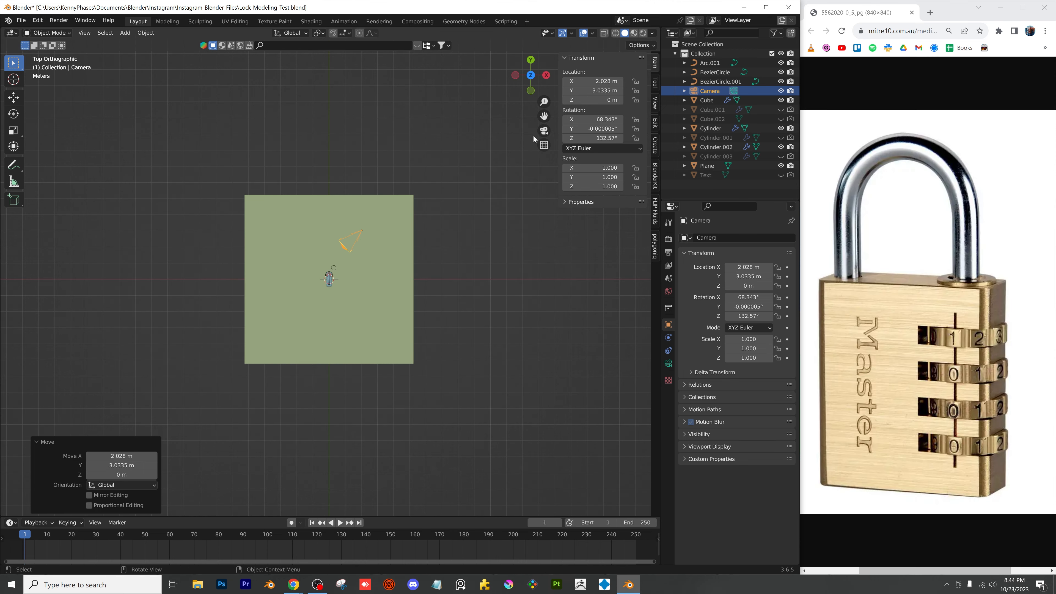
Frame the lock through the camera by moving the camera to about X 2.00 m, Y 2.13 m, Z 1.58 m
click(544, 130)
key(g)
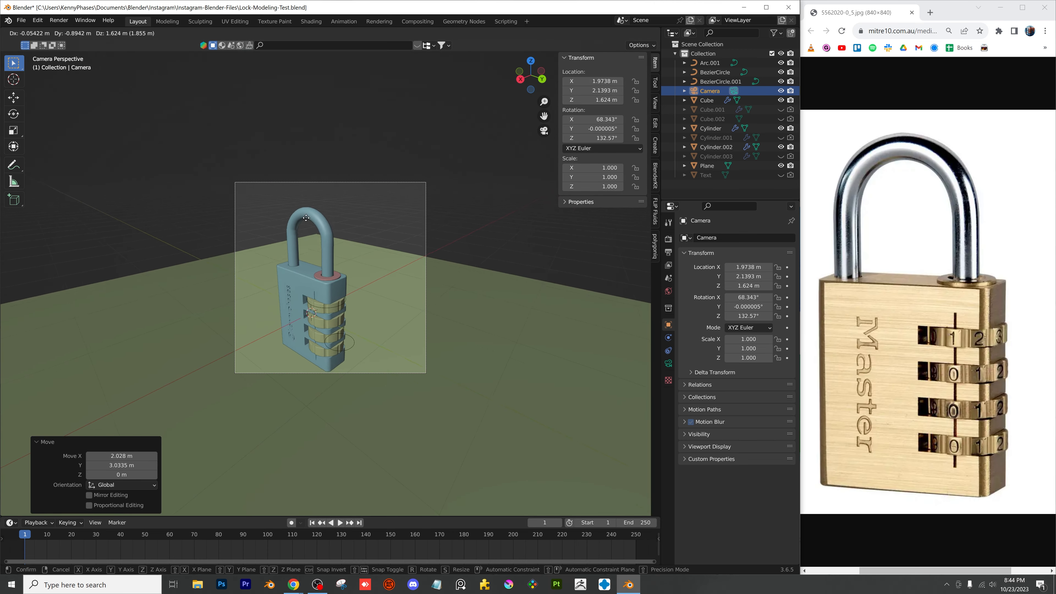
click(311, 225)
scroll(373, 284, up, 1)
Scale the floor plane up to about 57.5 m square so it fills more of the camera frame
click(452, 295)
scroll(420, 283, down, 1)
key(s)
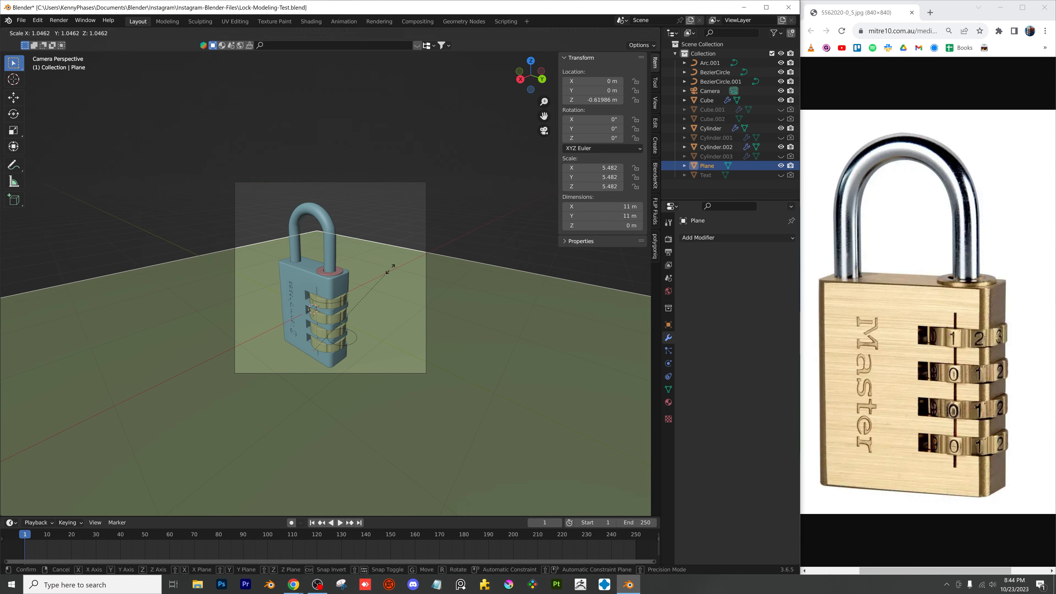
click(449, 232)
key(s)
click(398, 258)
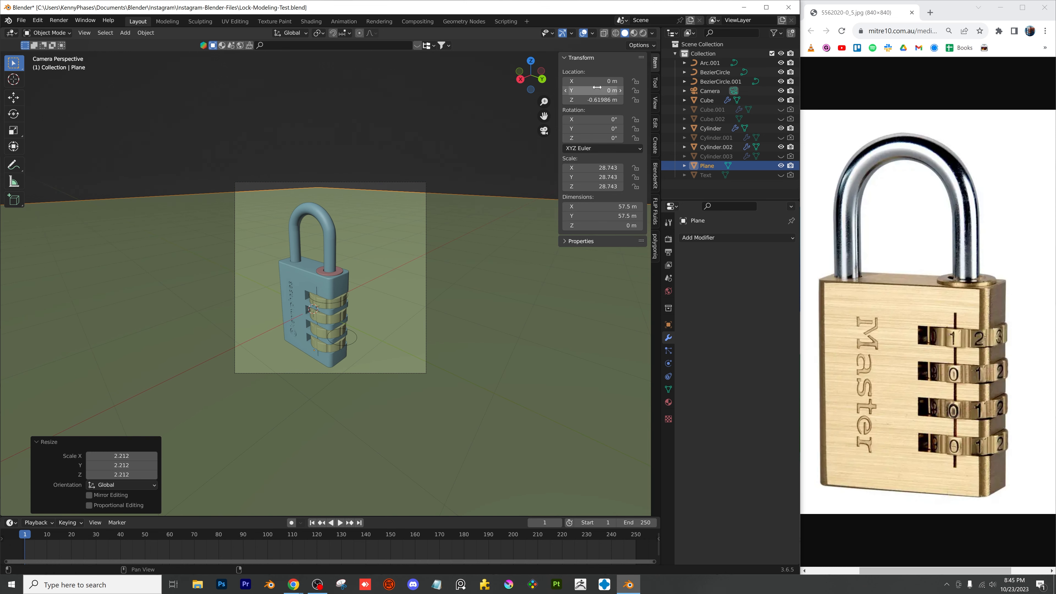
Set the camera's location to X 3 m and Y 3 m
click(710, 91)
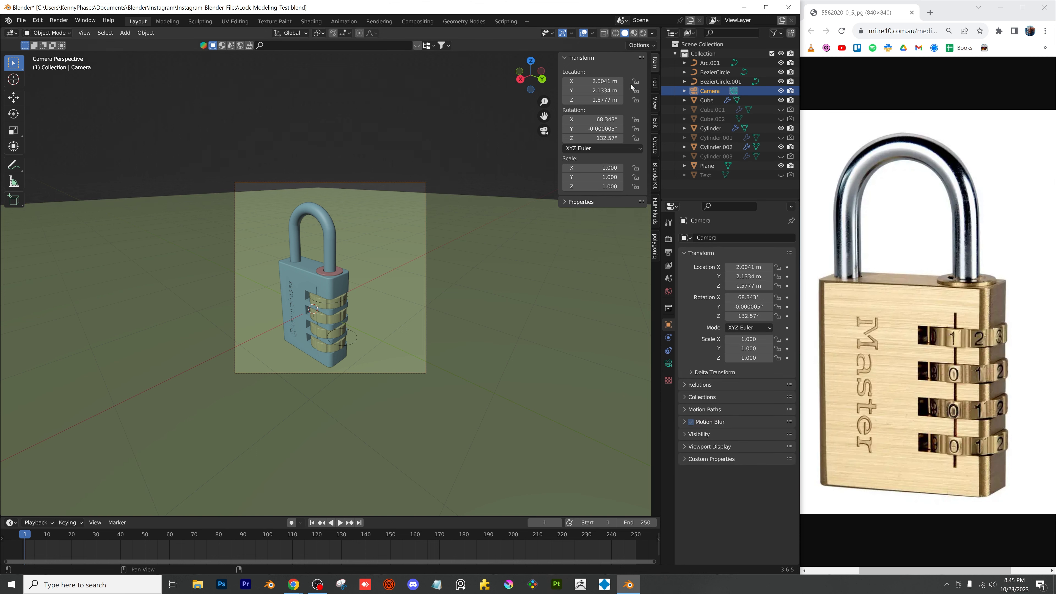
click(592, 81)
text(3)
key(Tab)
text(-4)
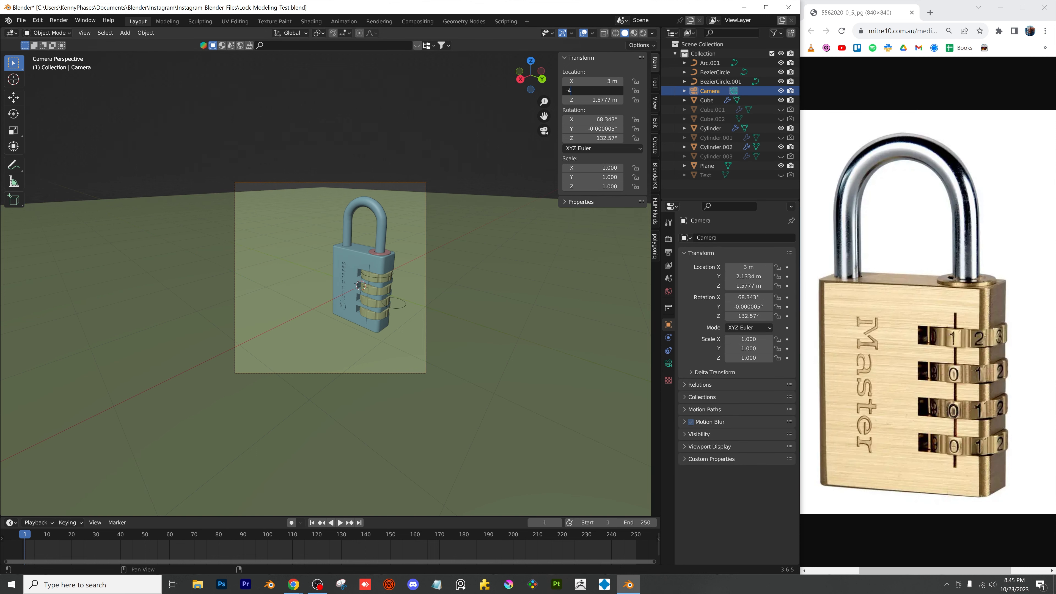
key(Return)
click(592, 90)
text(3)
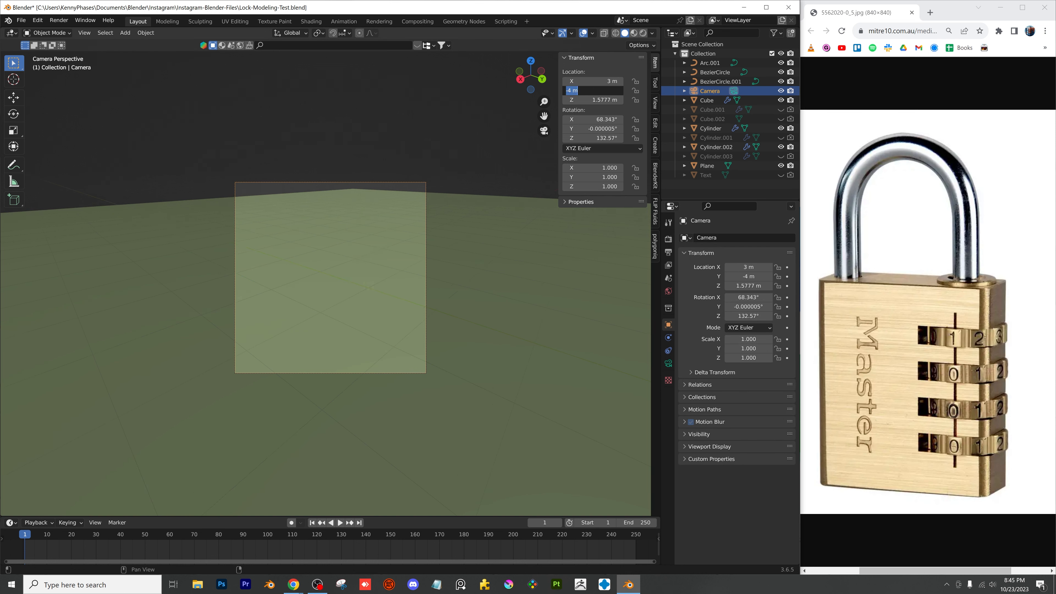
key(Return)
Raise the camera along Z to about 2.2 m
key(g)
key(z)
click(426, 329)
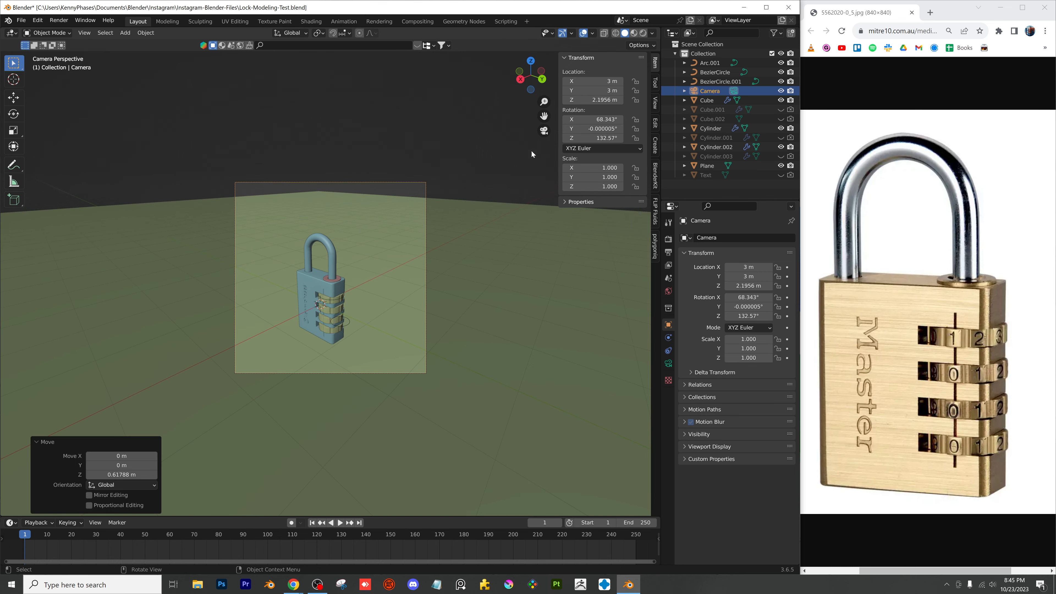
Rotate the camera to about X 60.2°, Z 134.1° and center the lock by moving it to about X 2.93 m, Y 2.80 m, Z 2.53 m
scroll(534, 154, up, 3)
drag(602, 139, 568, 120)
key(g)
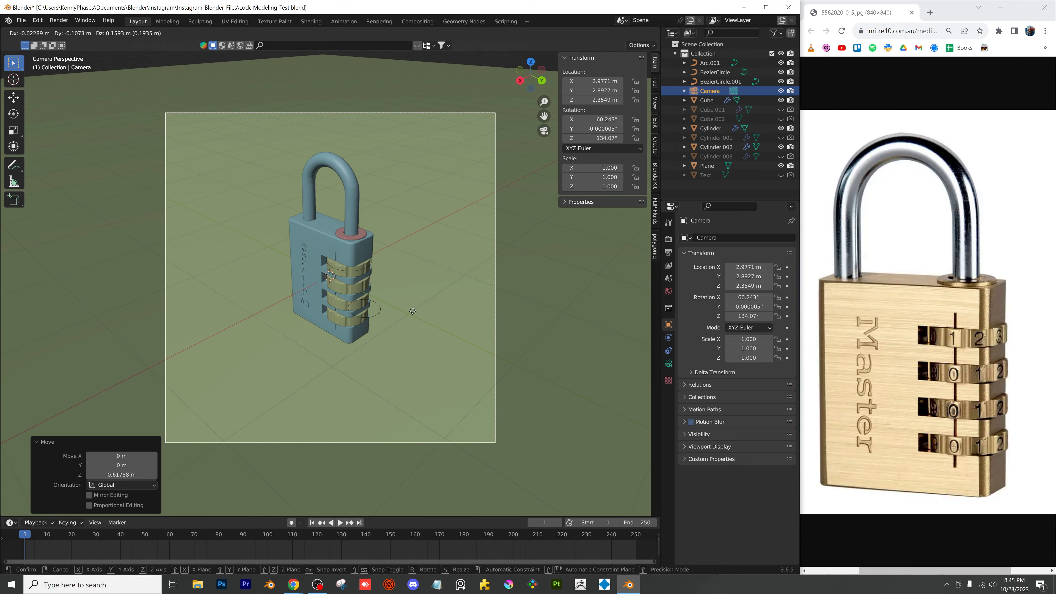
click(363, 344)
scroll(373, 358, up, 1)
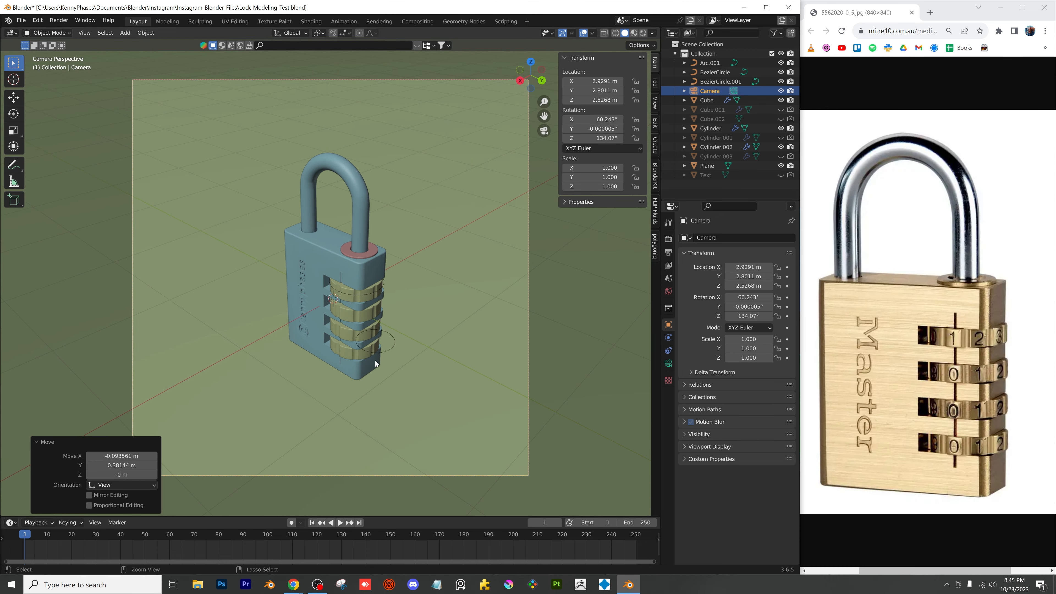
Save the file and show the camera view in rendered shading
key(ctrl+s)
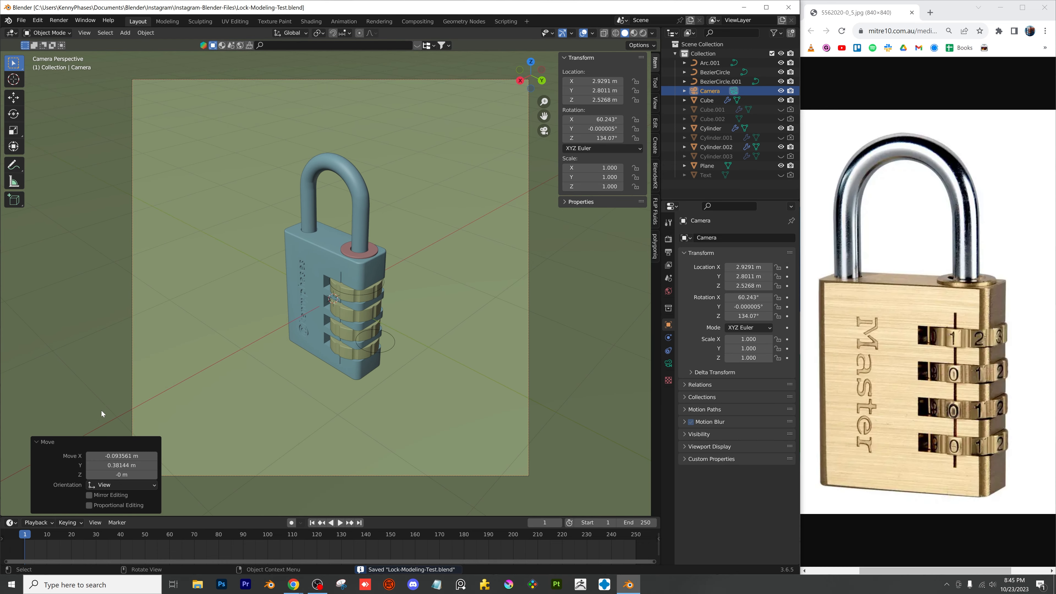
click(36, 441)
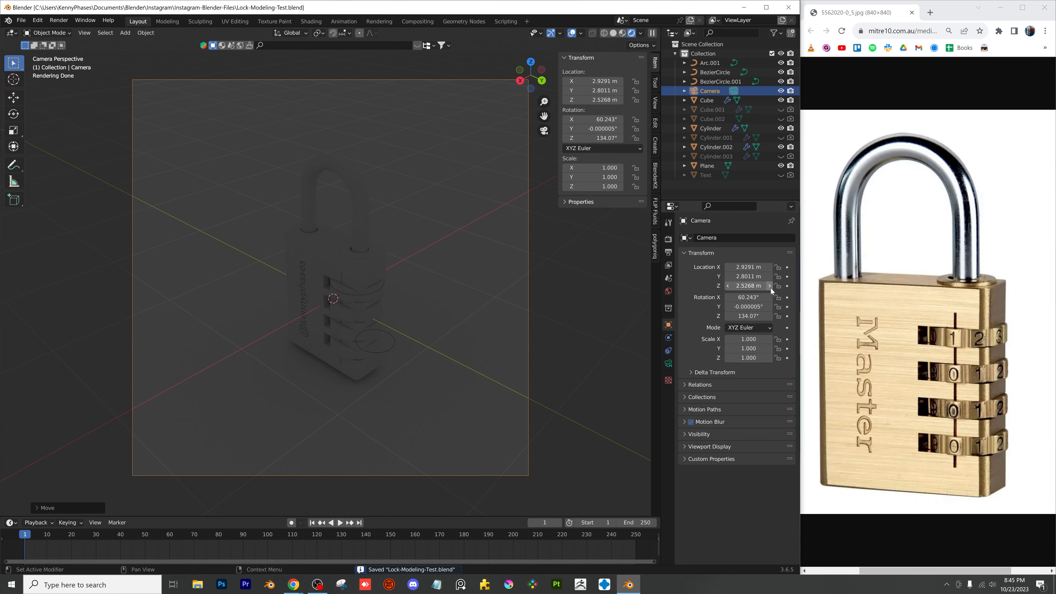
Give the world background color an Environment Texture using the blue_photo_studio_4k.hdr image from the HDRIs folder
click(669, 291)
click(729, 296)
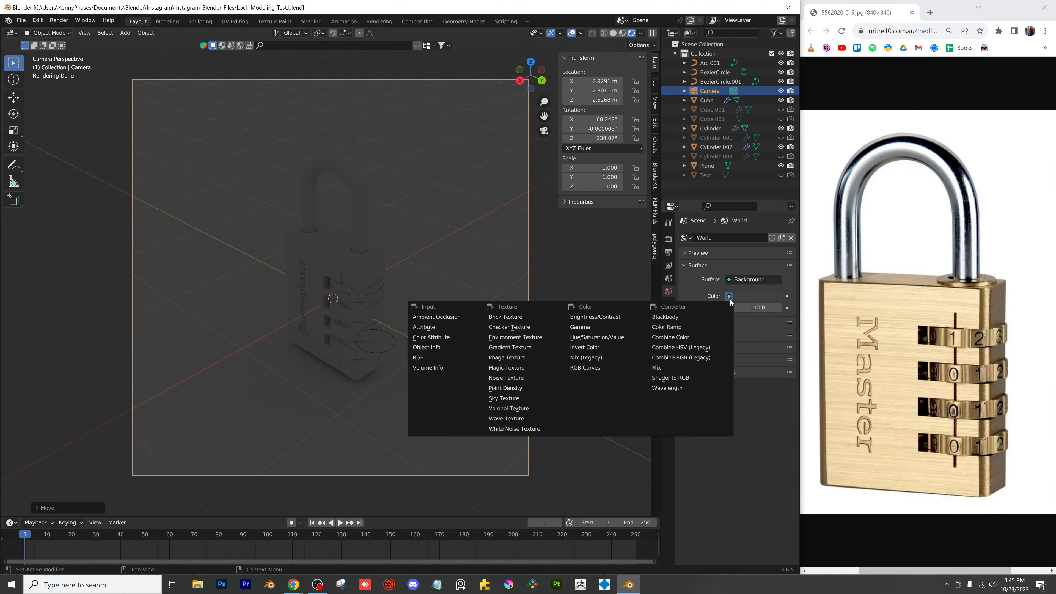
click(545, 337)
click(768, 307)
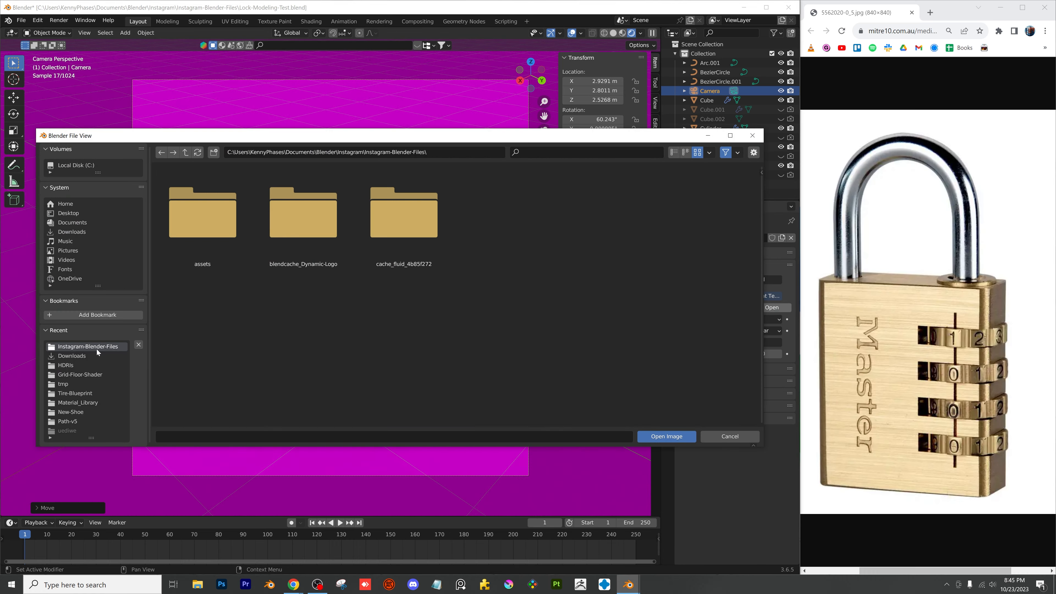
click(66, 366)
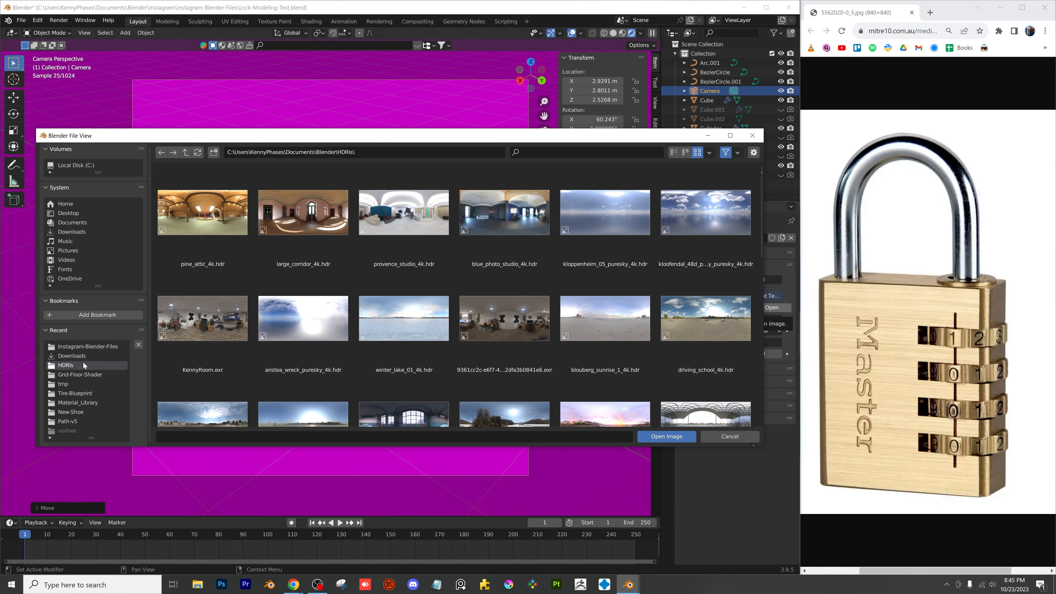
double_click(500, 213)
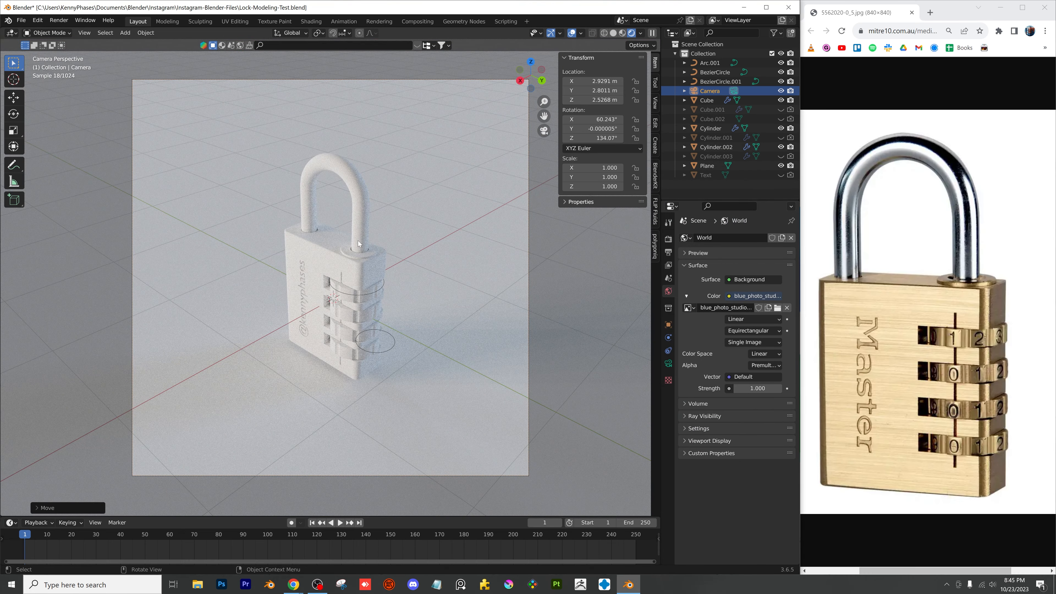